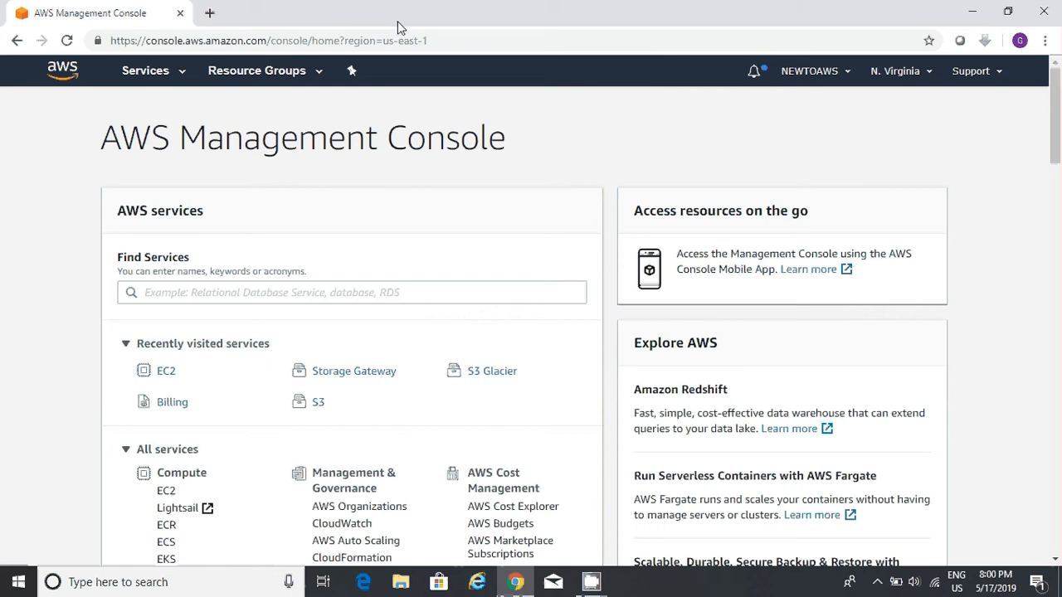
Copy the running EC2 Demo instance's IPv4 public IP and load it in a separate browser tab to check its web page.
click(168, 375)
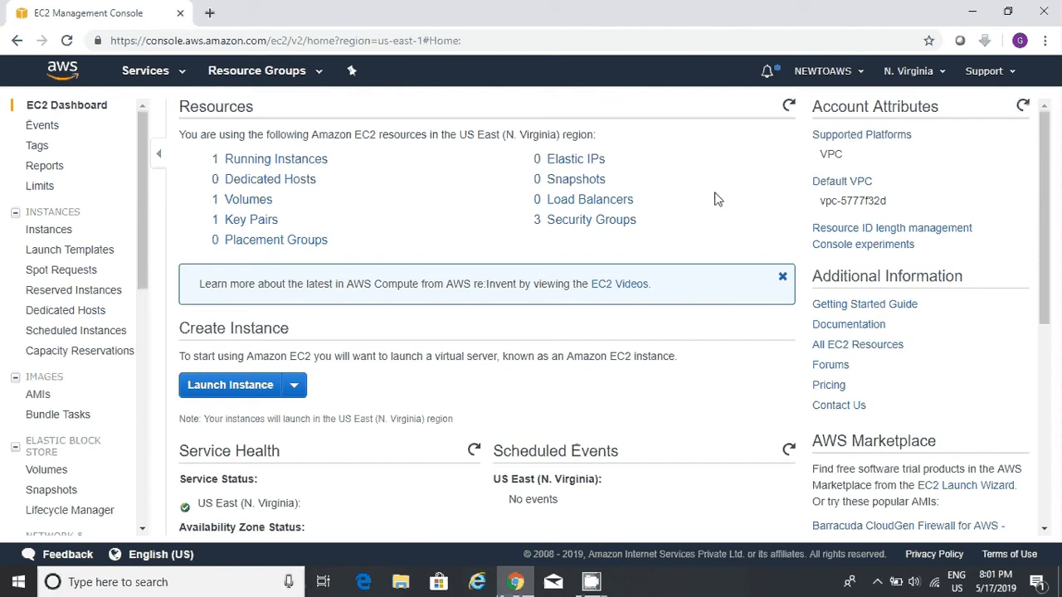
click(311, 168)
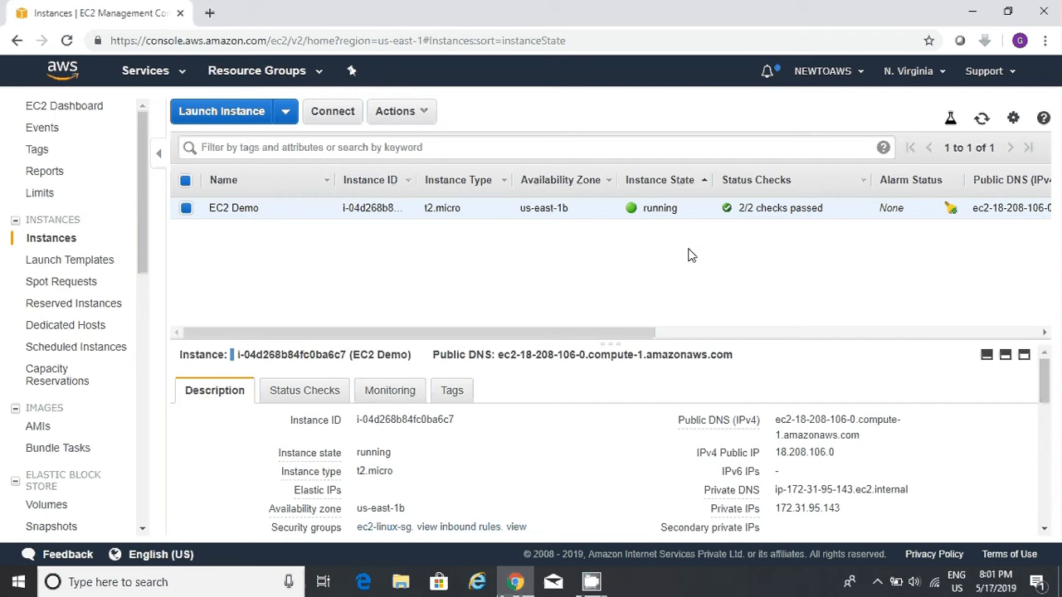
mouse_move(847, 458)
click(847, 456)
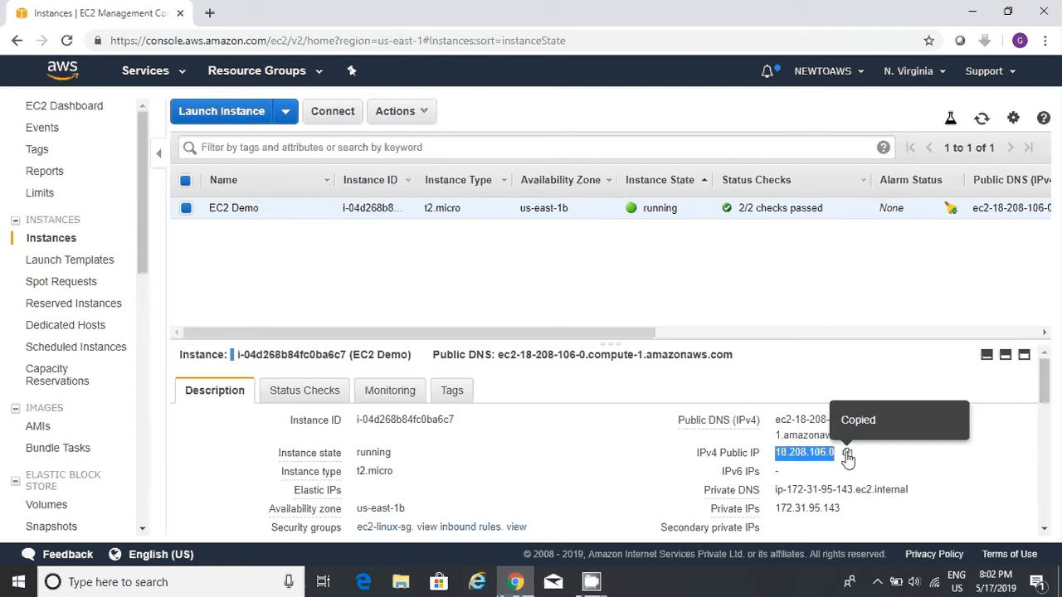
click(210, 15)
key(ctrl+v)
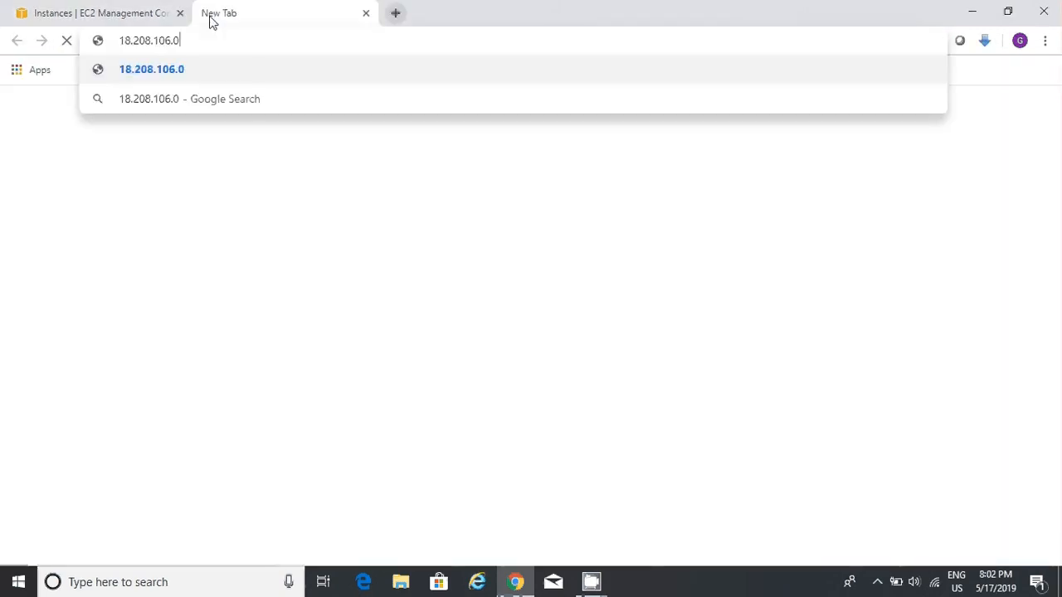
key(Return)
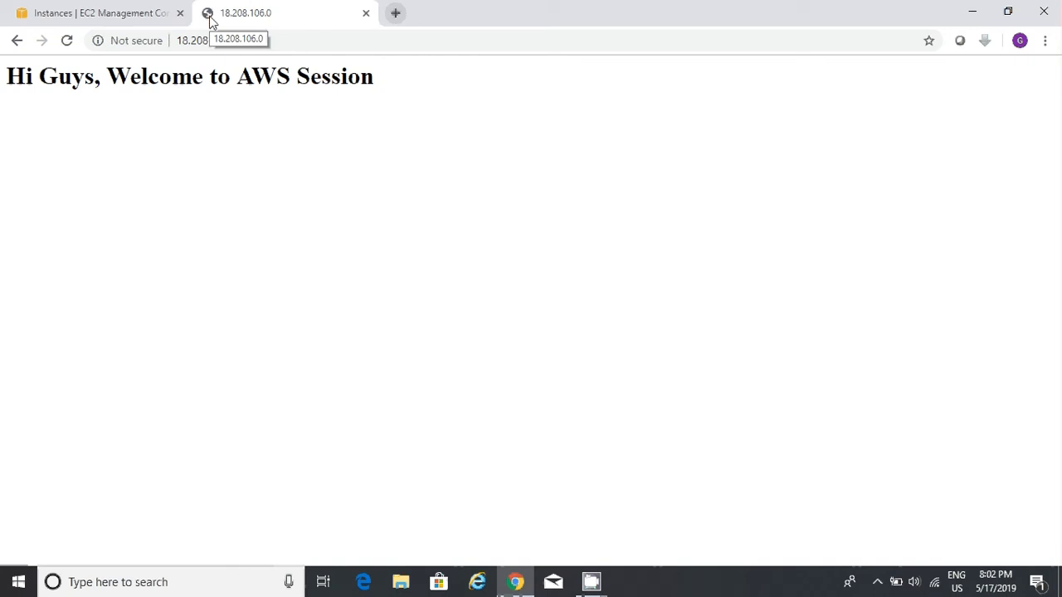
click(365, 14)
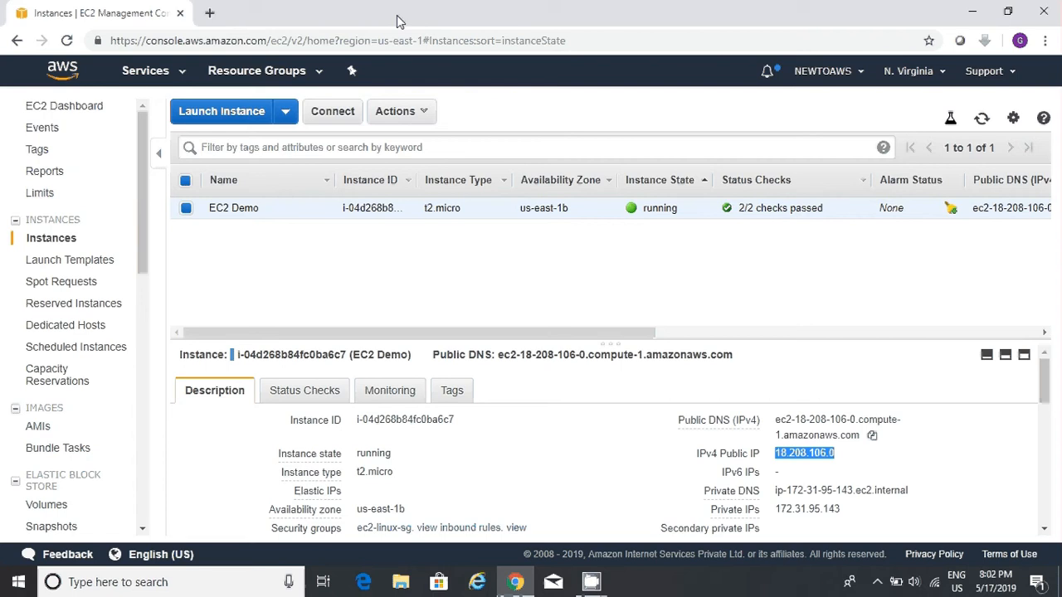
Begin creating an image from the EC2 Demo instance and name it "Webserver AMI".
click(396, 117)
mouse_move(444, 258)
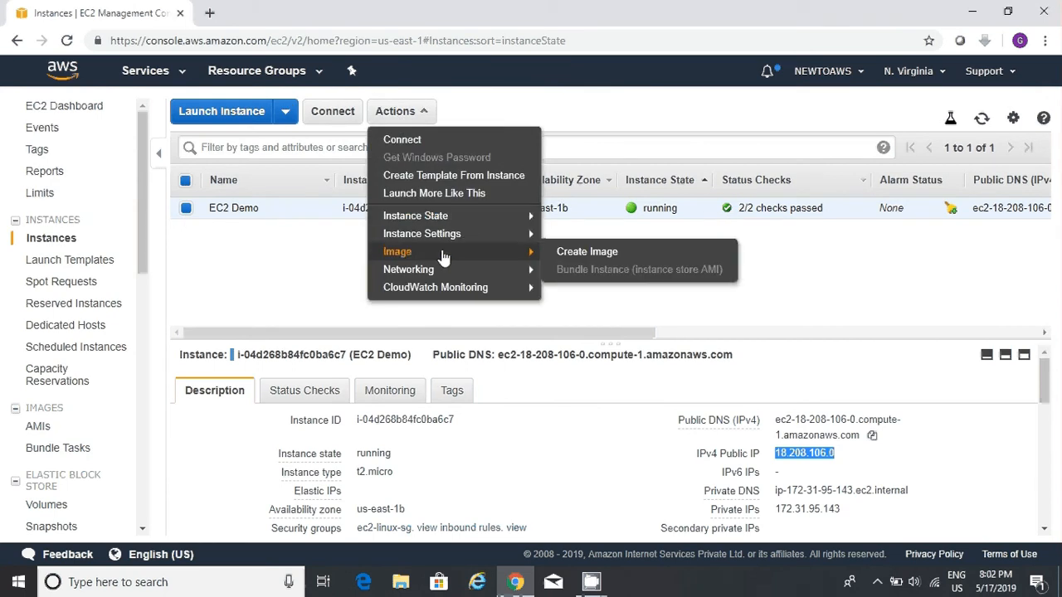
click(569, 260)
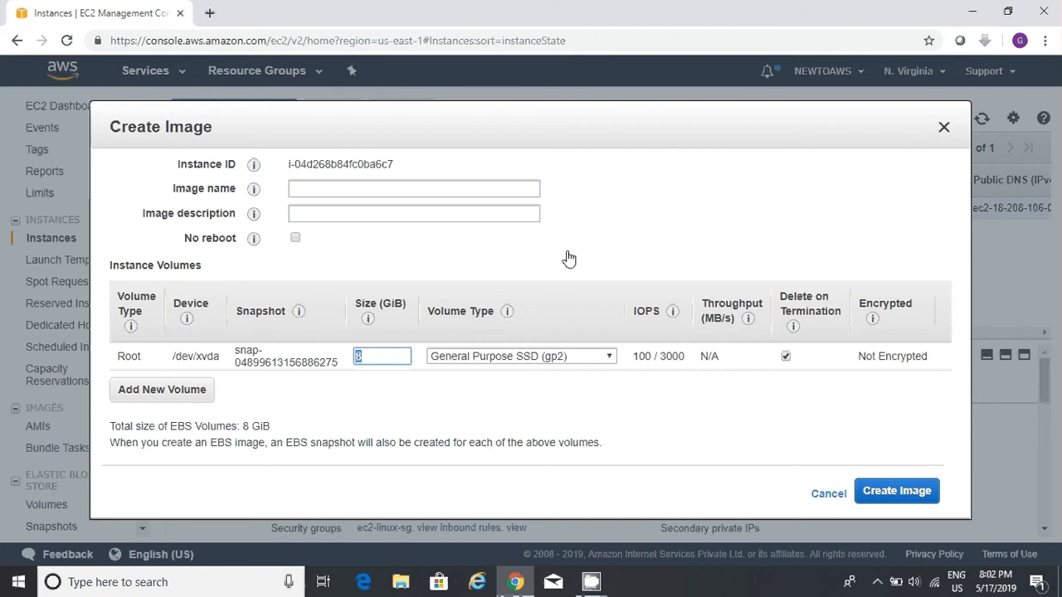
click(429, 189)
text(W)
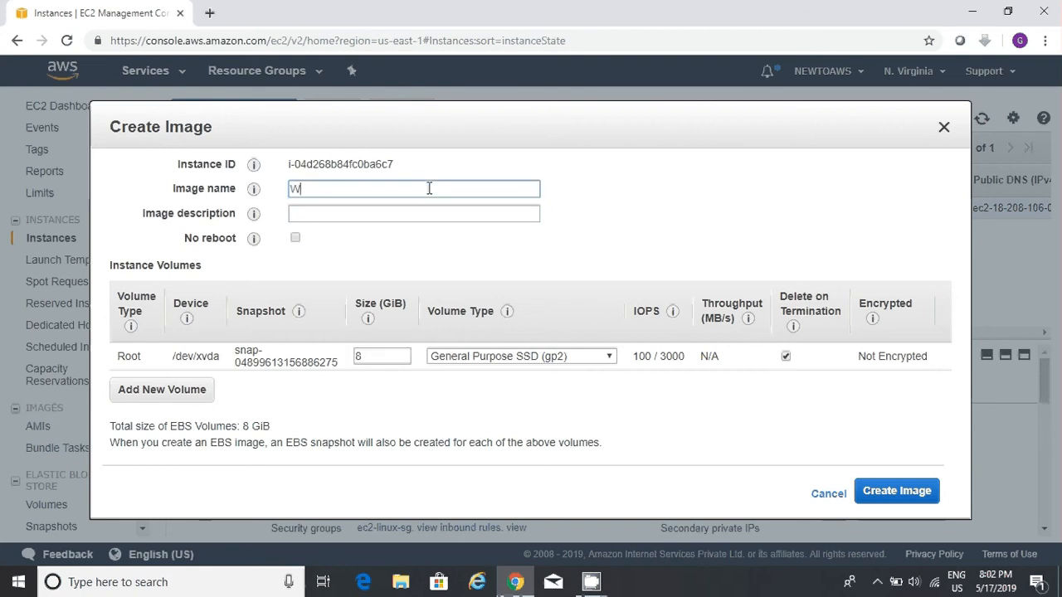
text(ebserver AMI)
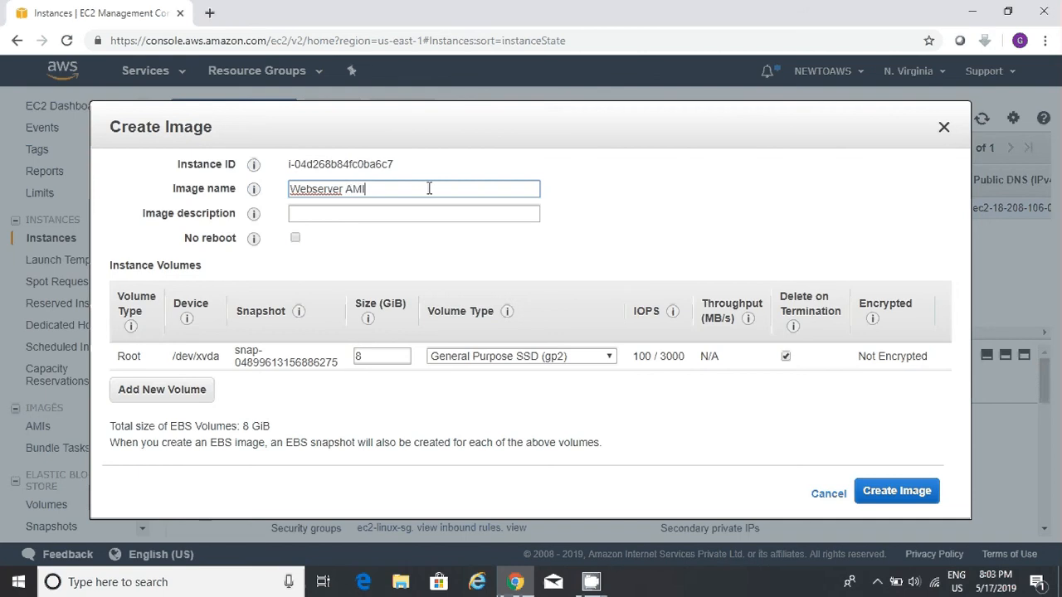
Set the image description to "This is Amazon Linux AMI with Apache installed" and create the image.
key(Tab)
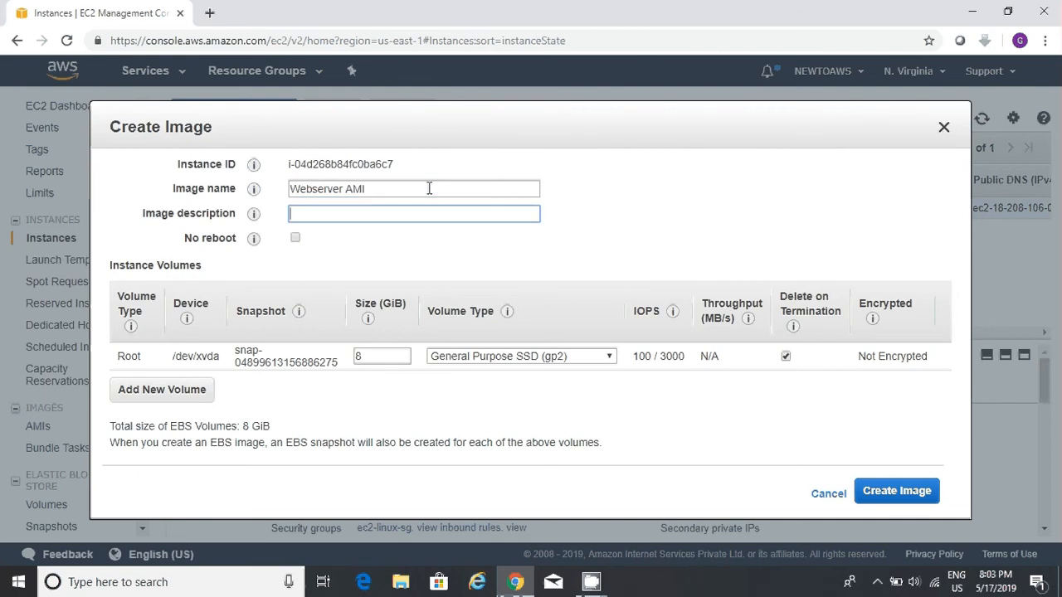
text(This is Amazon L)
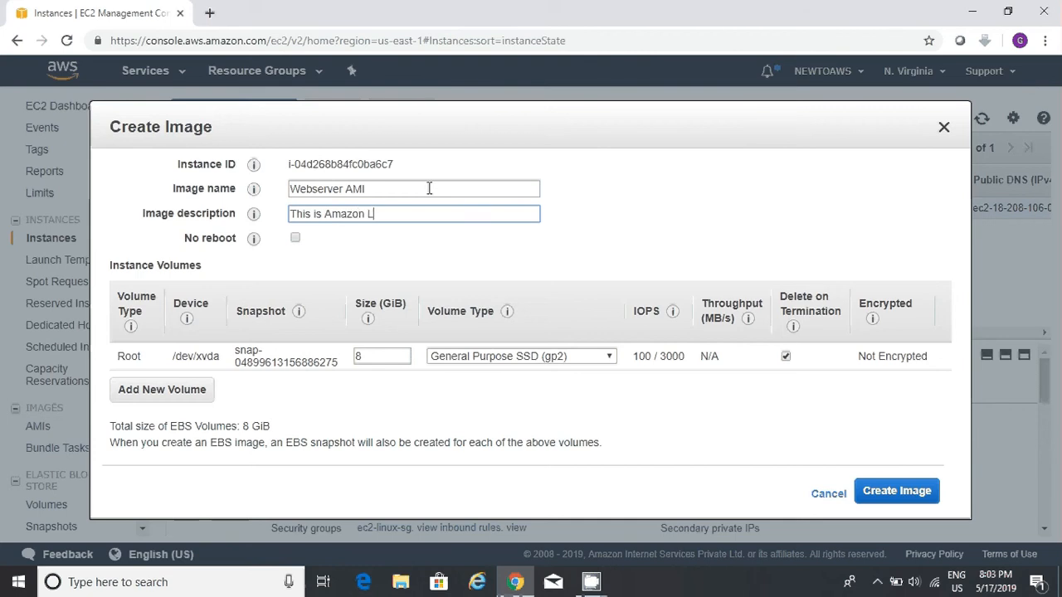
text(inux AMI with Apache insta)
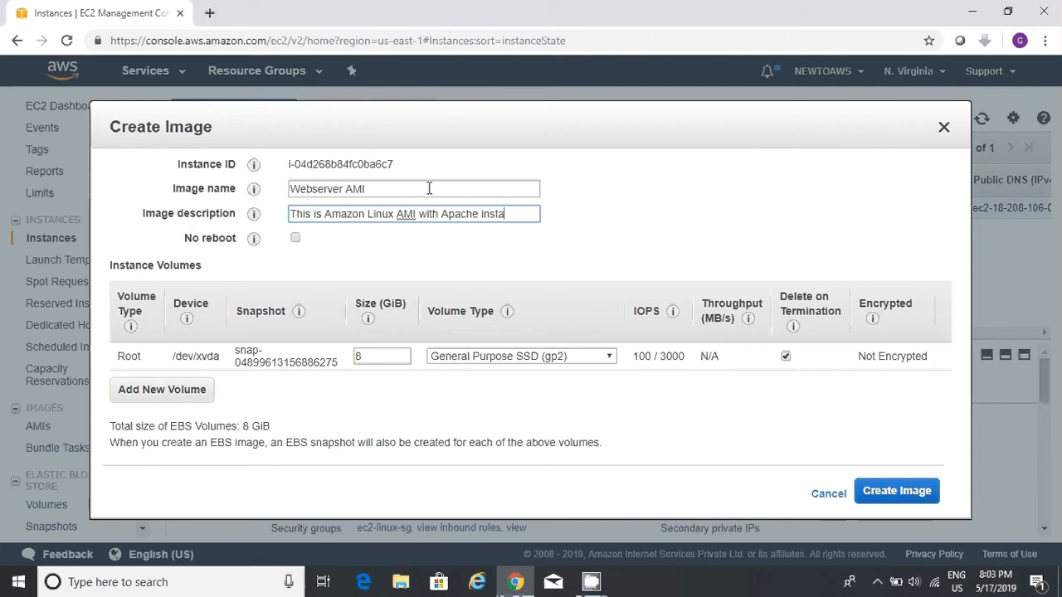
text(lled)
click(894, 494)
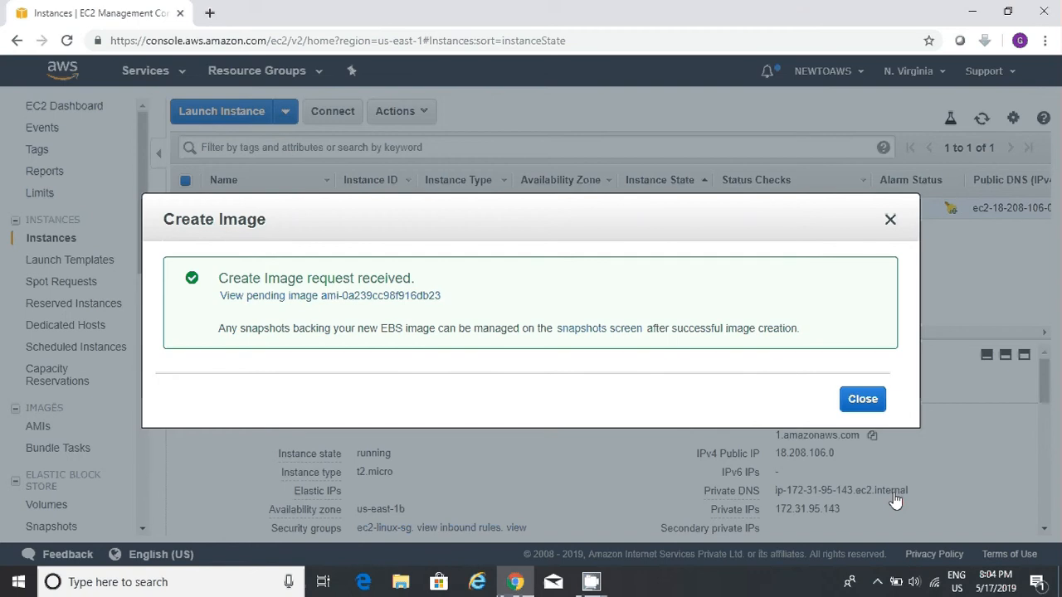
click(863, 401)
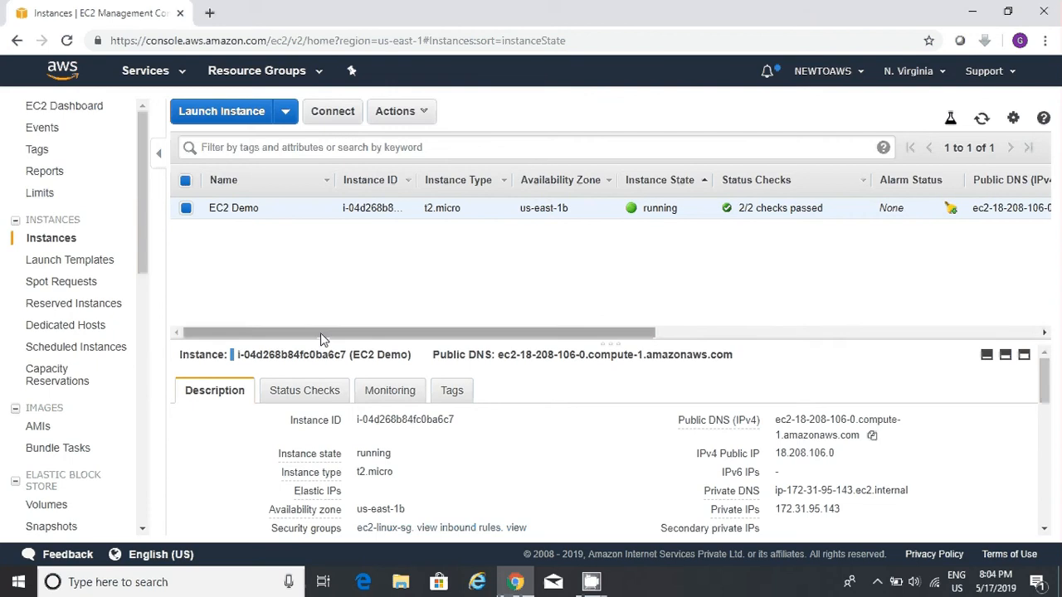
Check the visibility and status of Webserver AMI in the list of owned images.
click(38, 430)
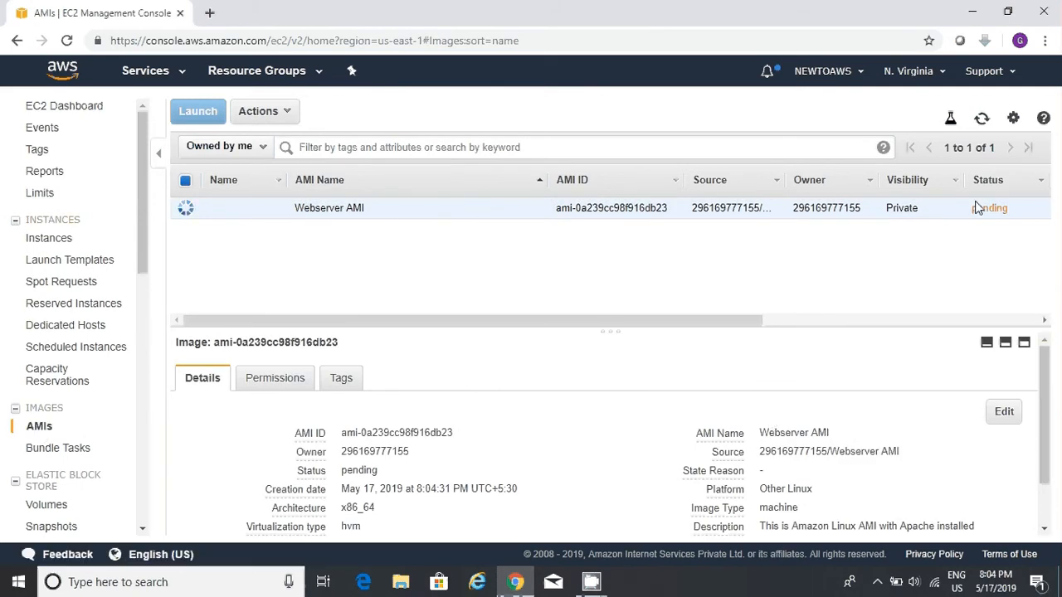
drag(885, 208, 921, 214)
click(921, 214)
Examine the status and progress of the snapshot made for Webserver AMI in the EC2 snapshots list.
click(78, 113)
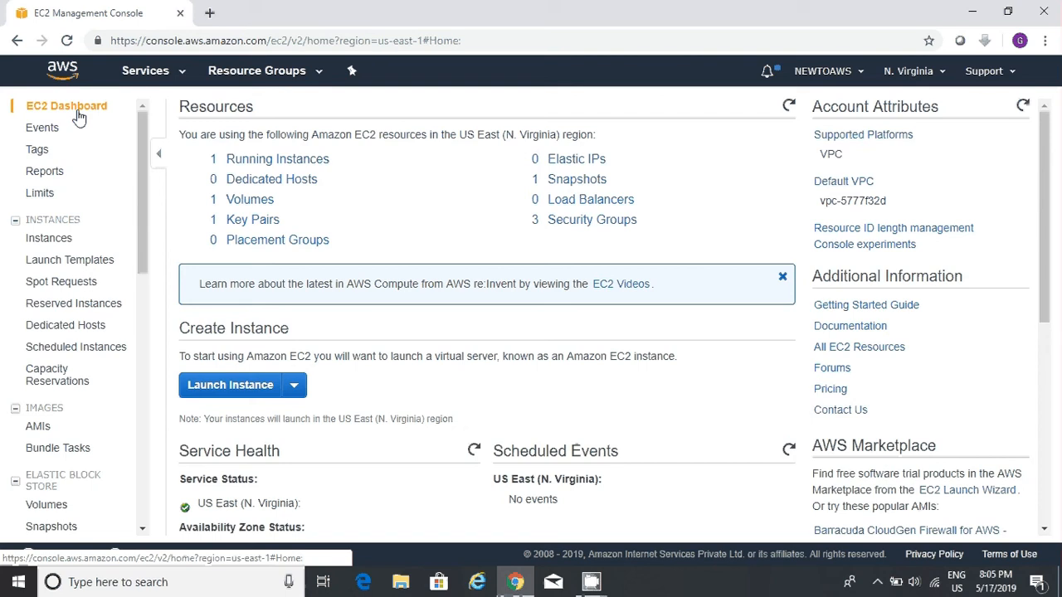
click(66, 531)
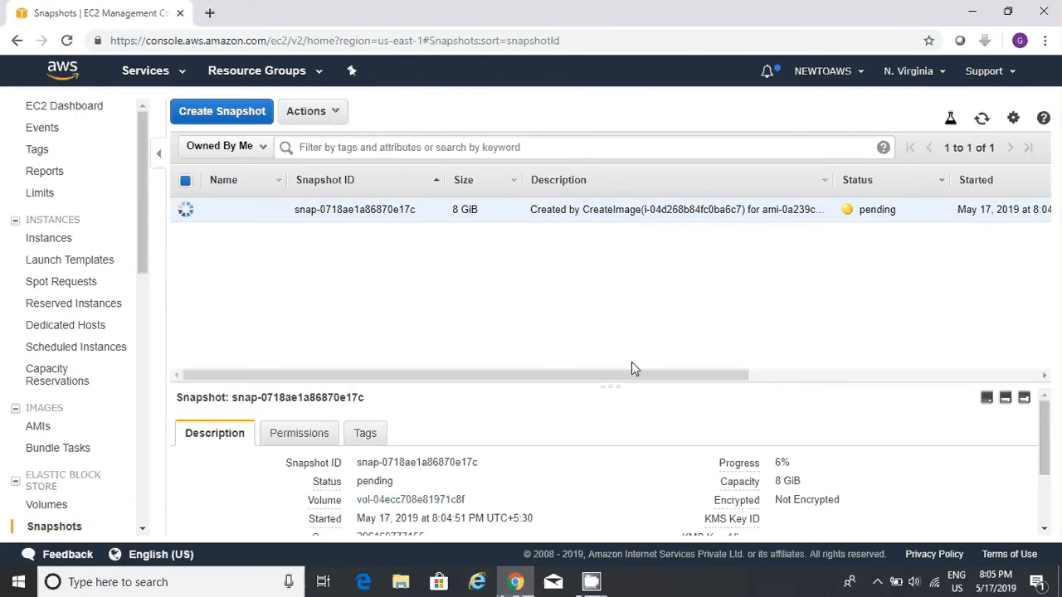
click(983, 124)
drag(743, 377, 802, 377)
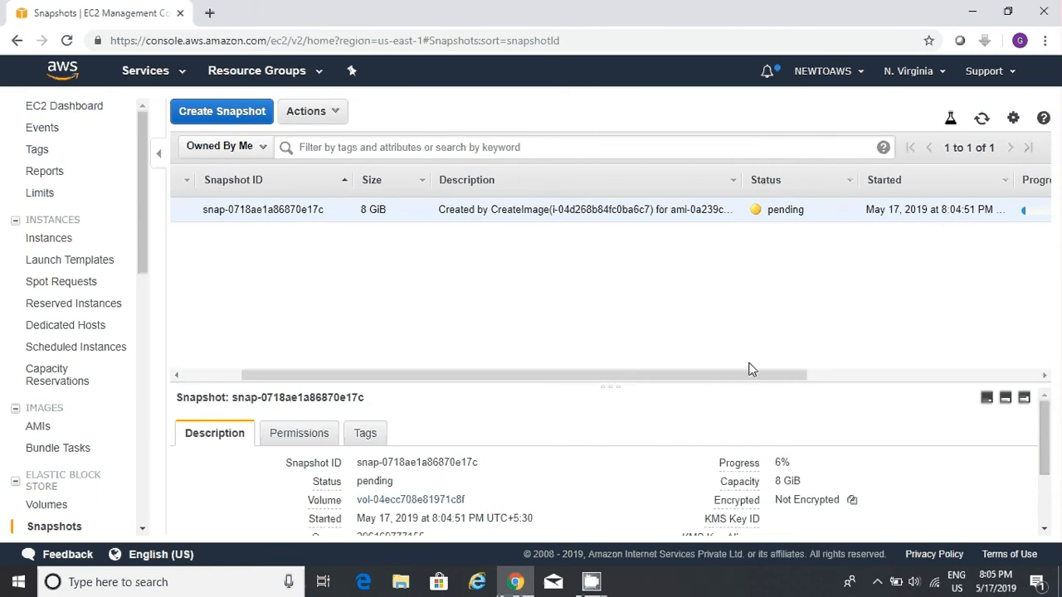
drag(738, 376, 455, 362)
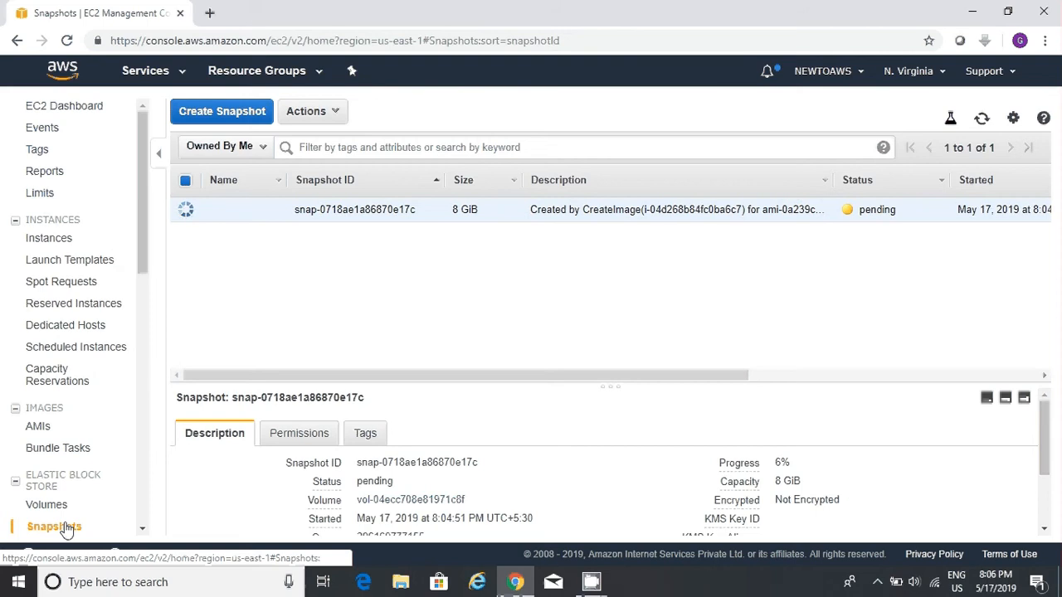
Look over the details of the EC2 Demo instance's volume in the EC2 volumes list.
click(77, 110)
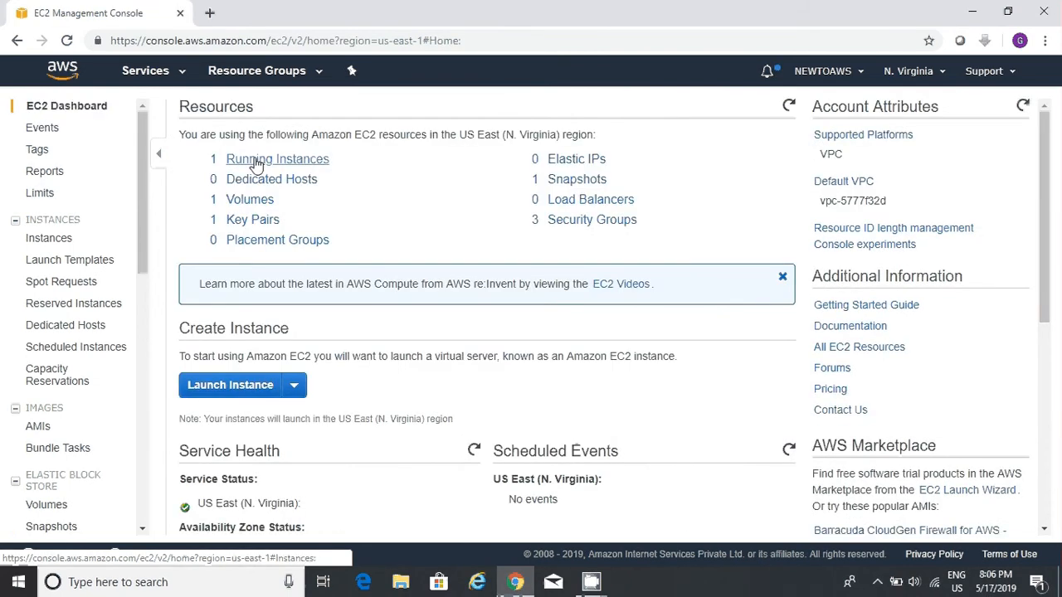
click(266, 206)
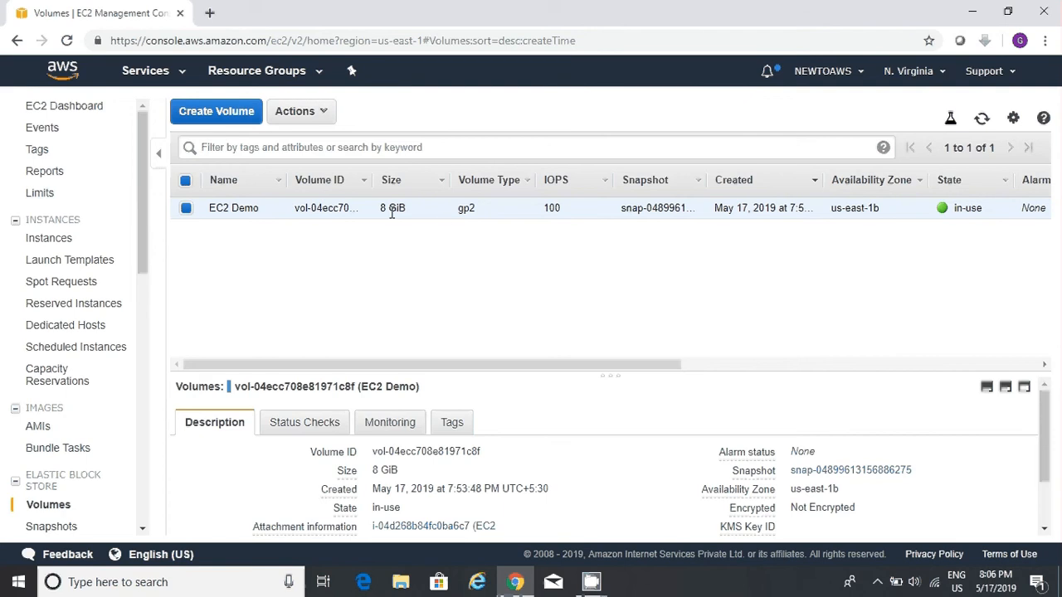
Recheck the completion status of the image's snapshot and of Webserver AMI.
click(51, 527)
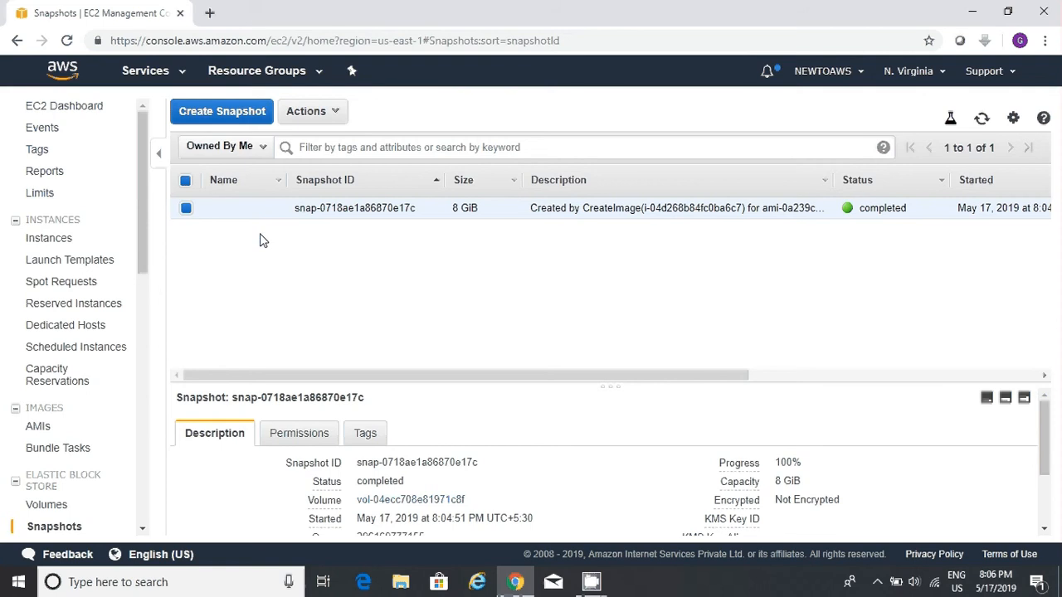
click(48, 241)
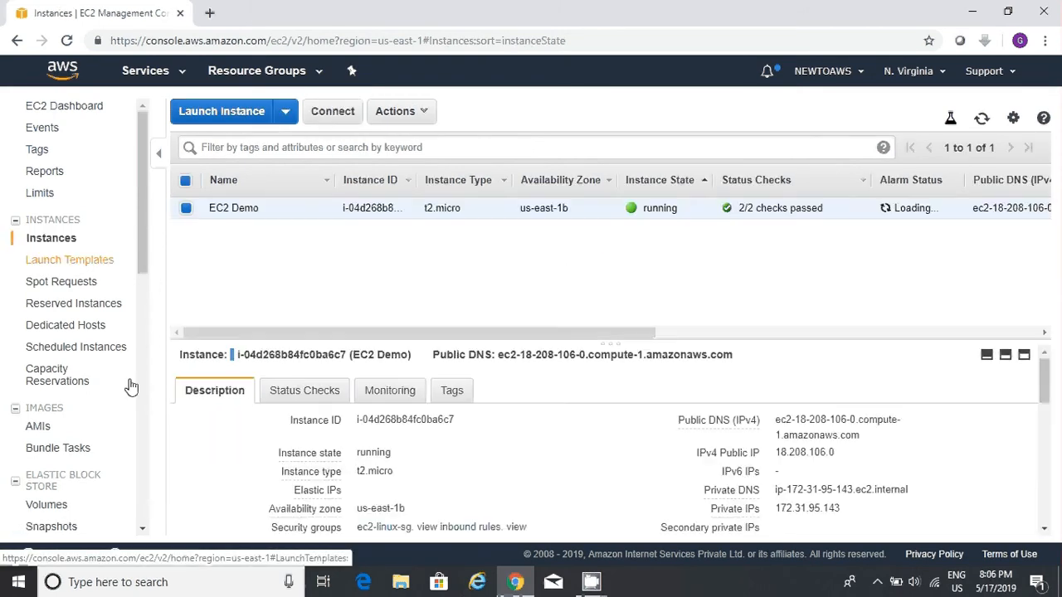
click(37, 428)
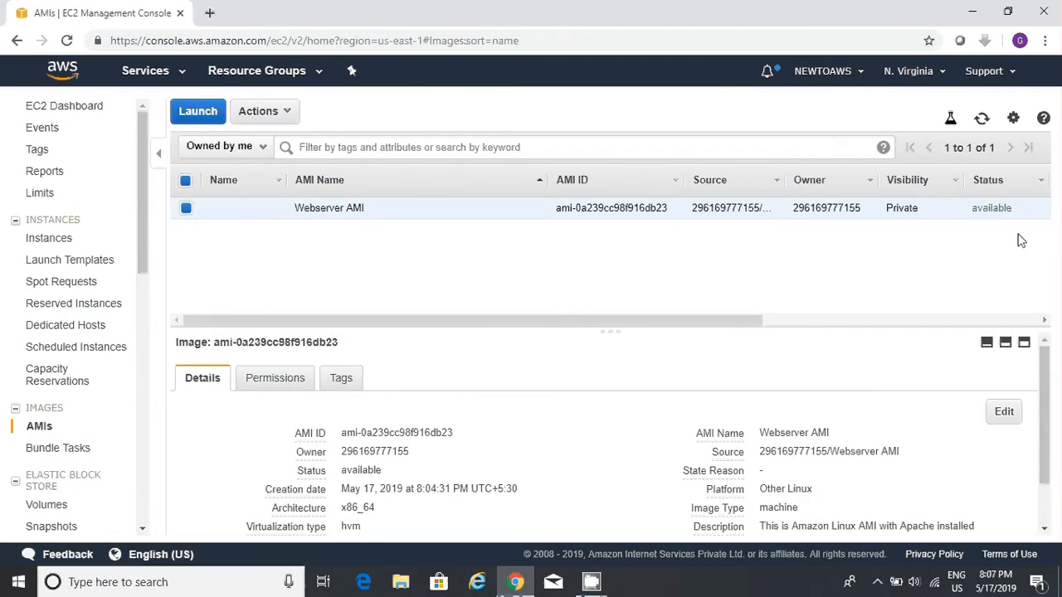
Terminate the EC2 Demo instance from the instances list.
click(38, 242)
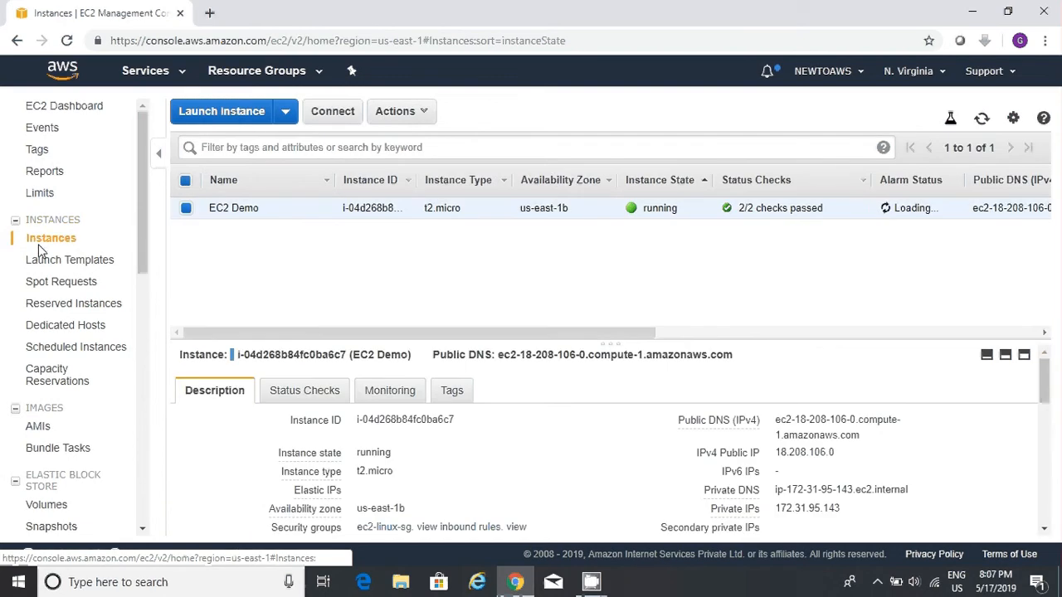
click(423, 111)
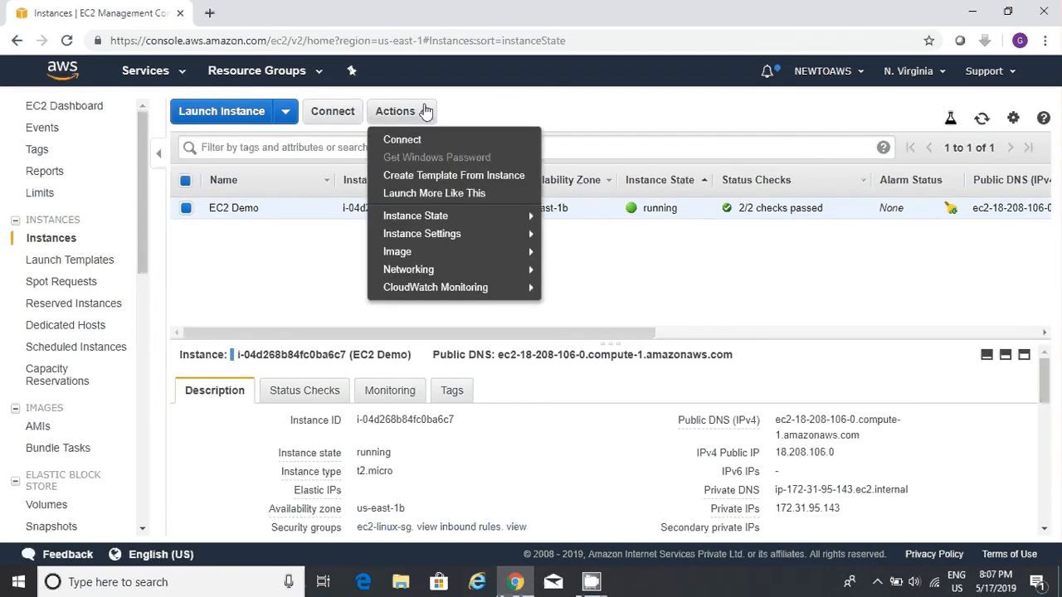
mouse_move(473, 217)
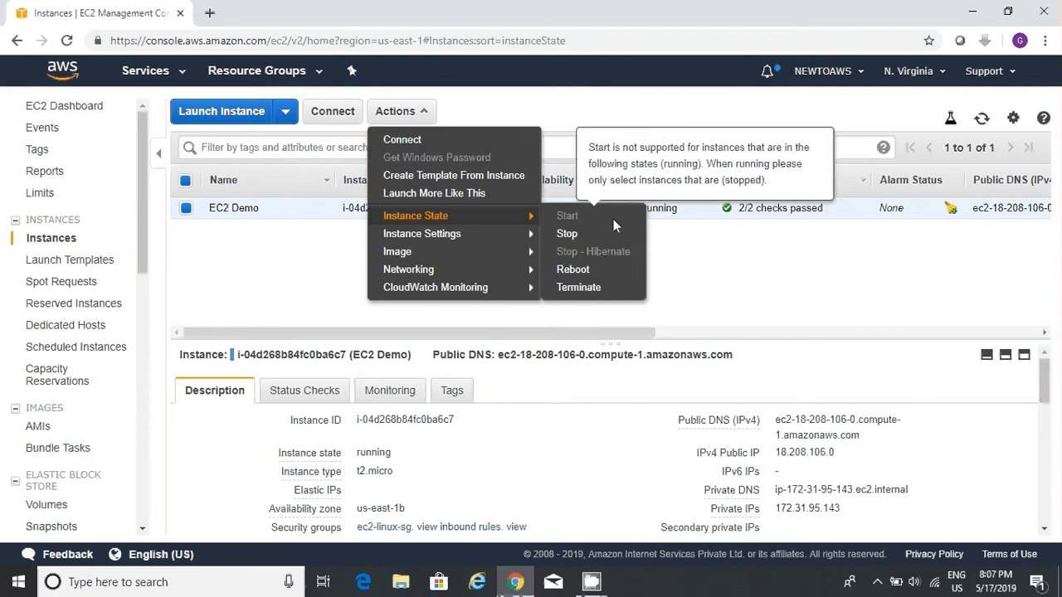
click(578, 287)
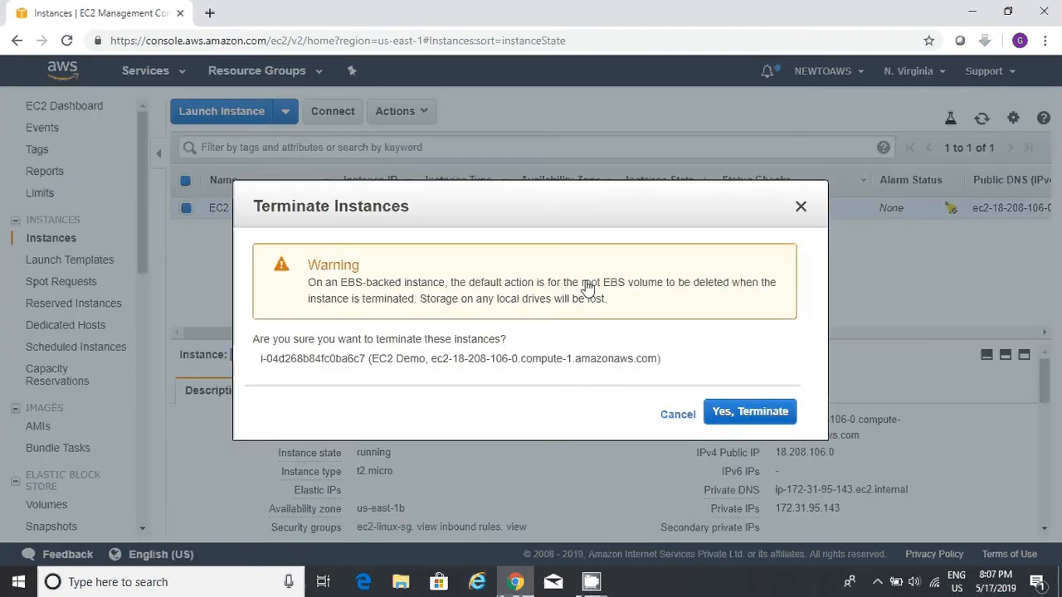
click(747, 414)
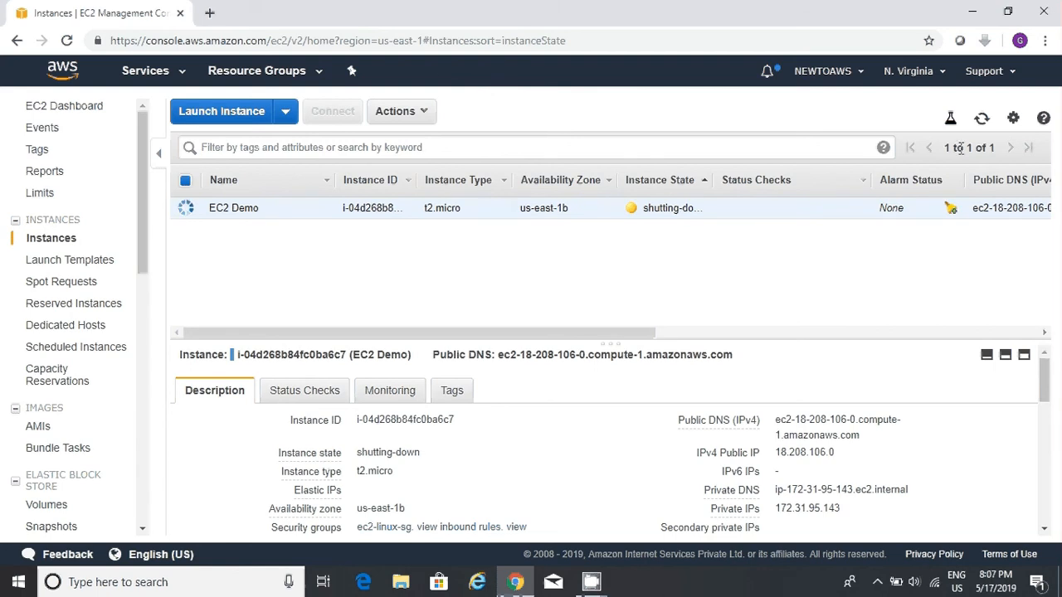
Refresh the instances list repeatedly to check the termination state of the EC2 Demo instance.
click(981, 118)
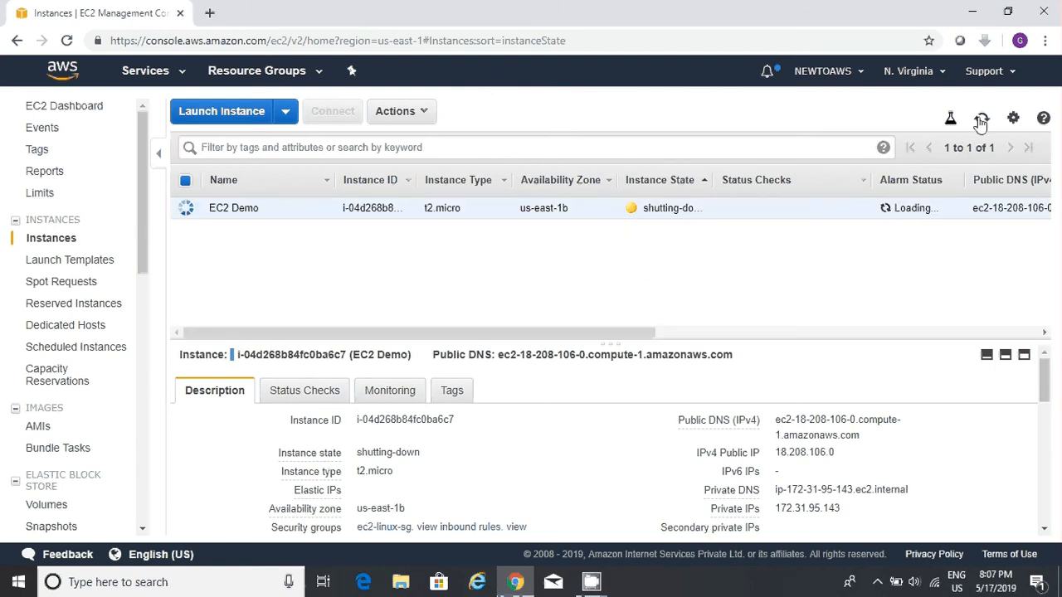
click(982, 119)
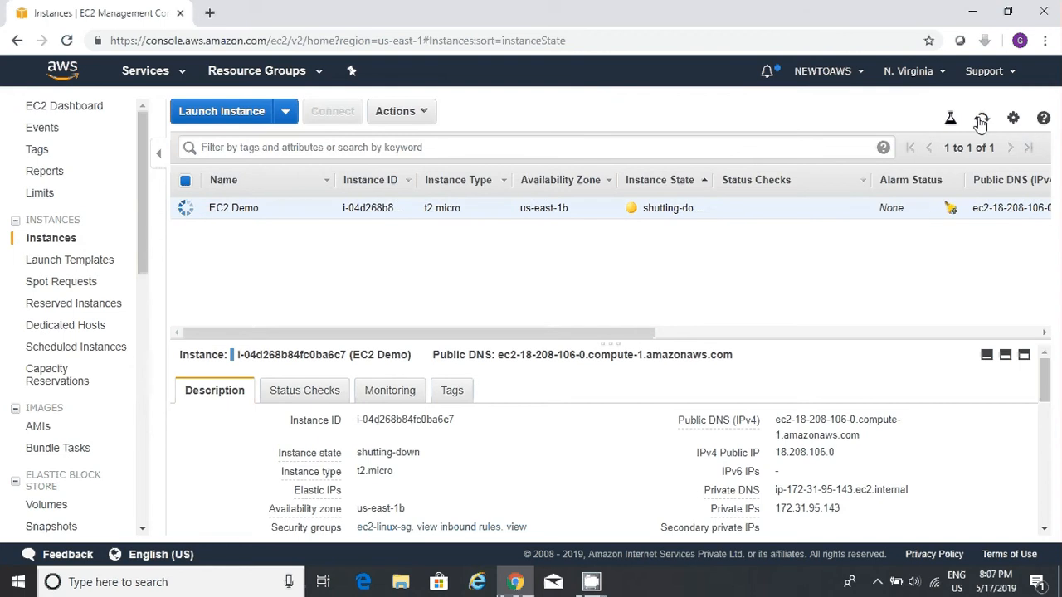
click(981, 118)
click(981, 118)
click(981, 119)
click(982, 119)
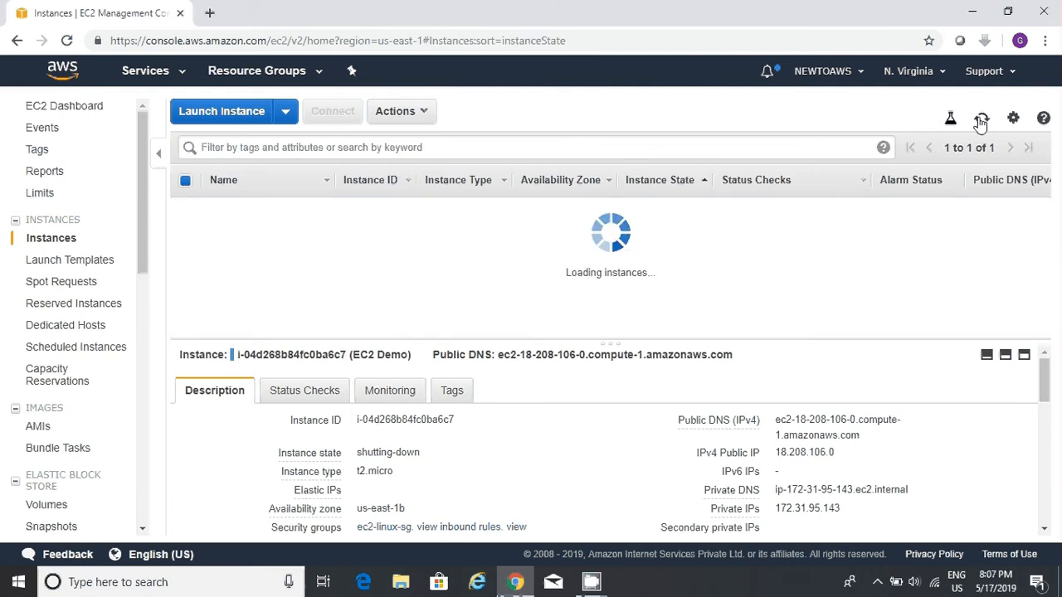
click(982, 120)
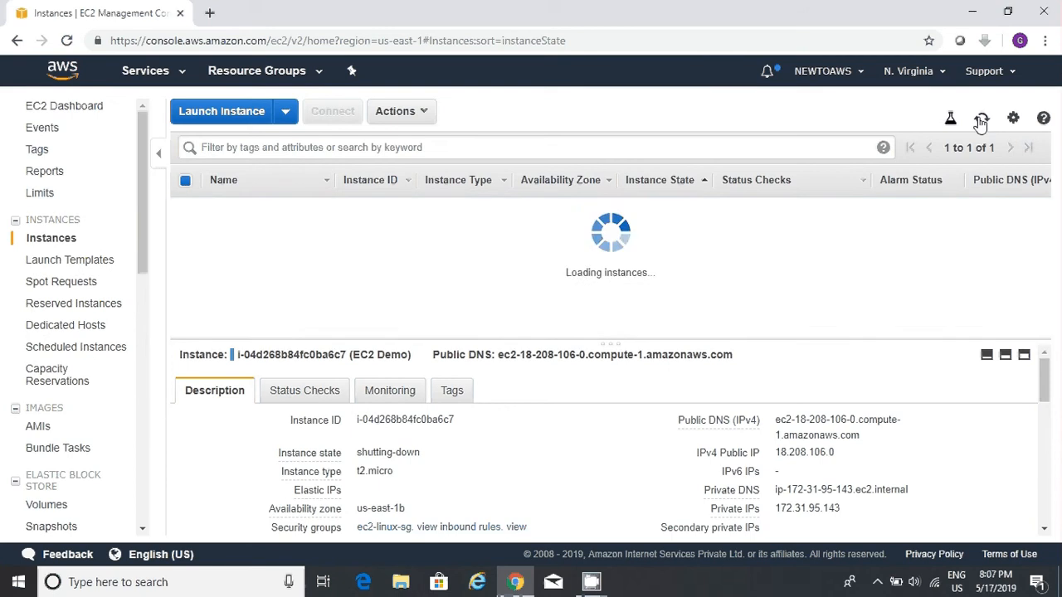
click(982, 119)
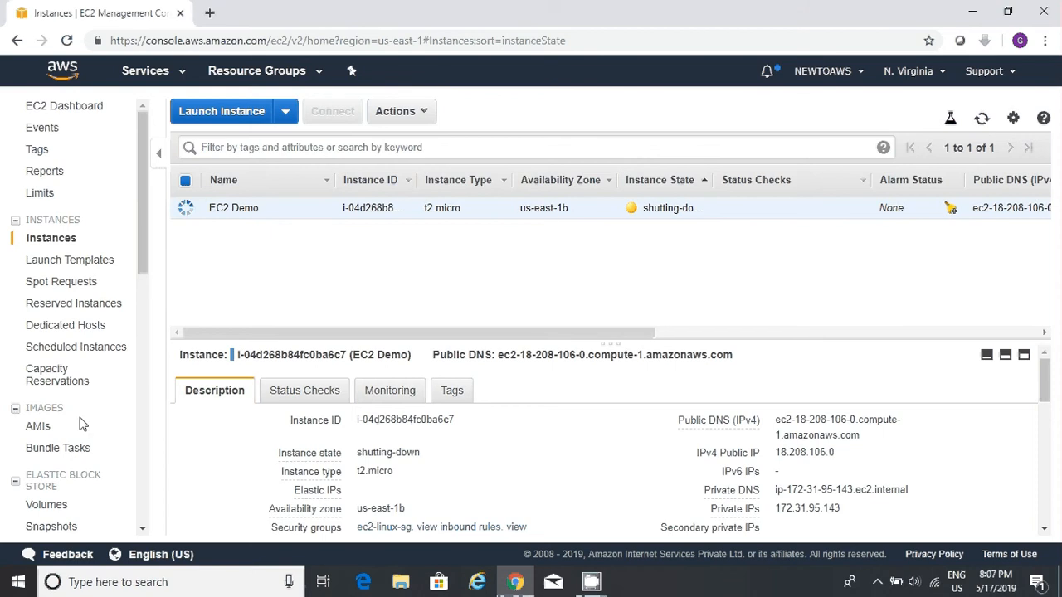
Compare the snapshot ID in Webserver AMI's block device details with the snapshot in the EC2 snapshots list.
click(38, 426)
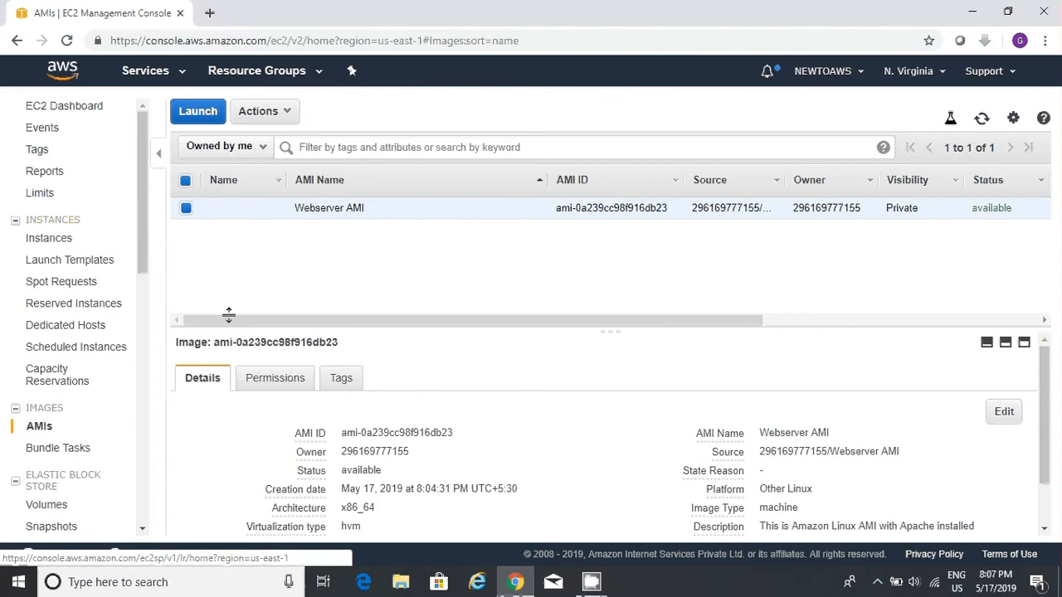
scroll(1042, 427, down, 2)
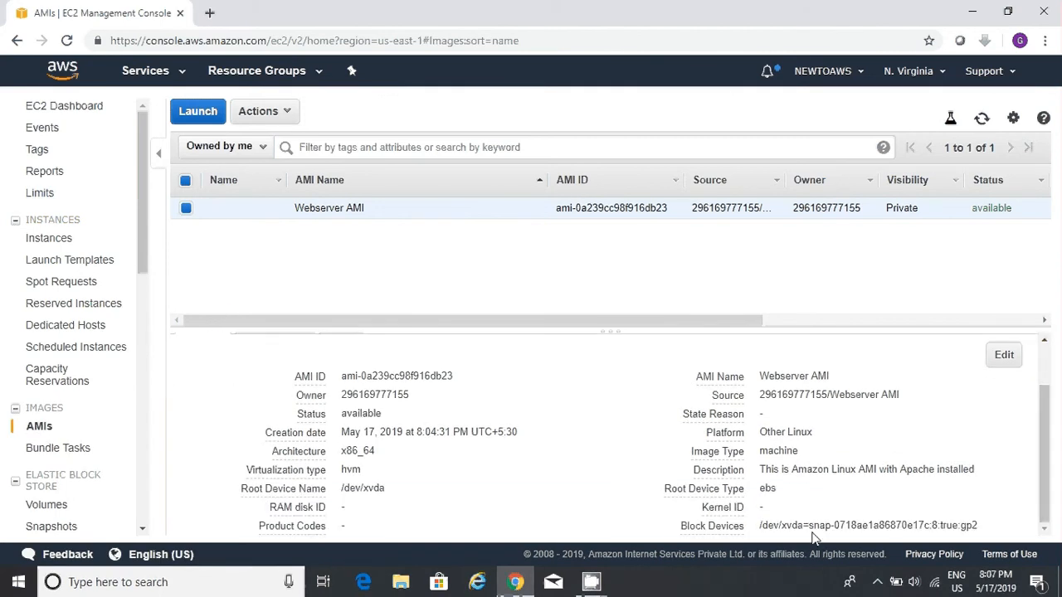
drag(813, 526, 923, 507)
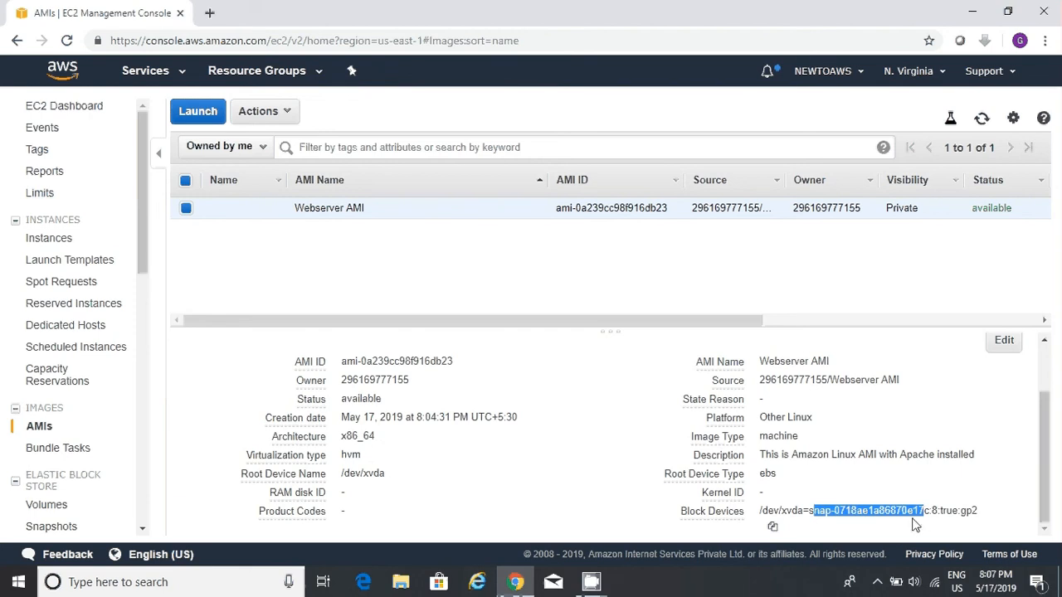
click(914, 525)
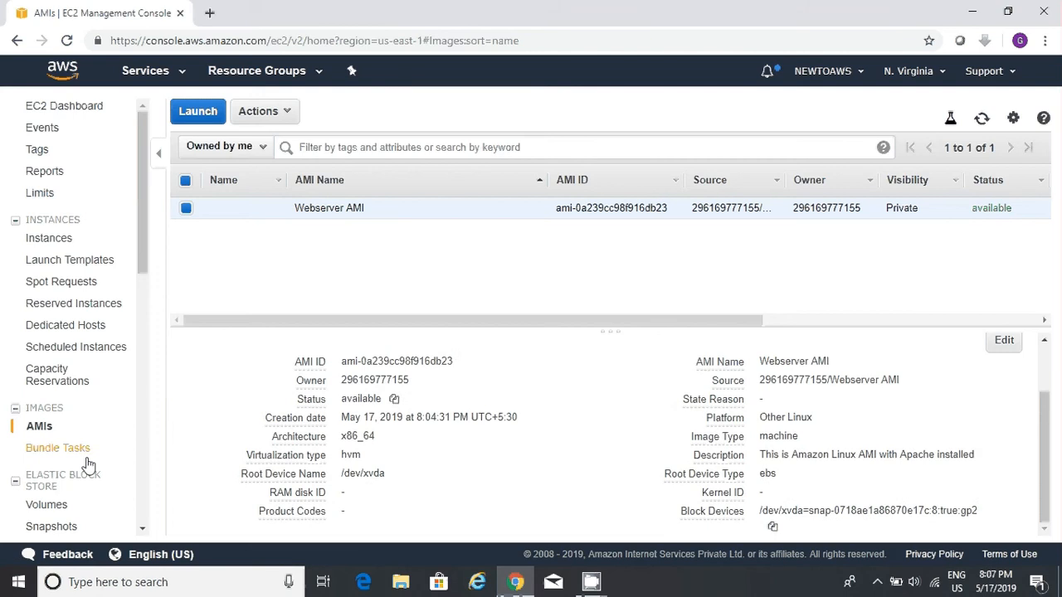
click(60, 529)
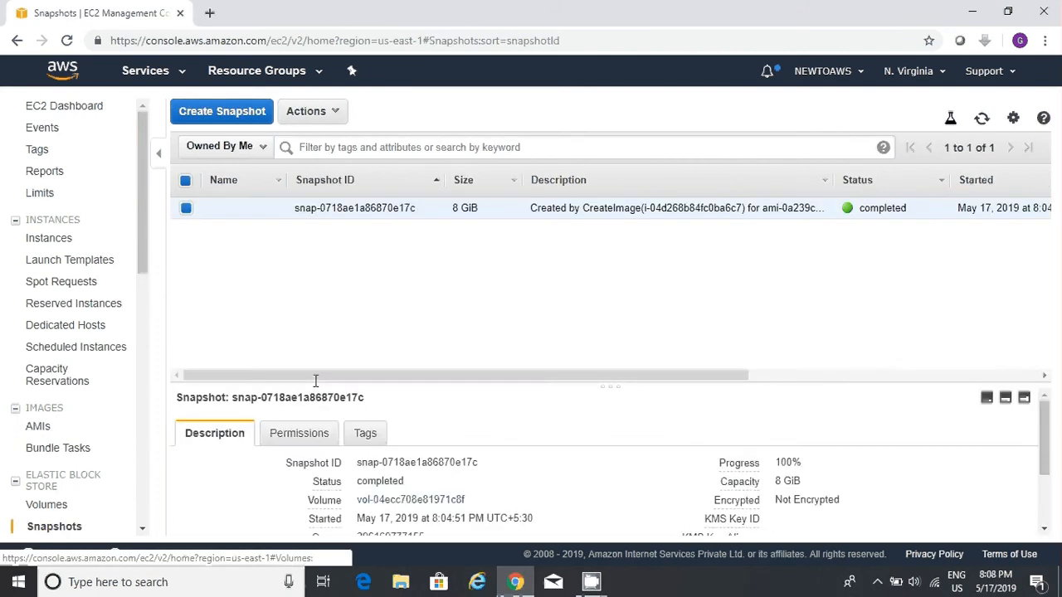
drag(396, 213, 419, 218)
click(420, 218)
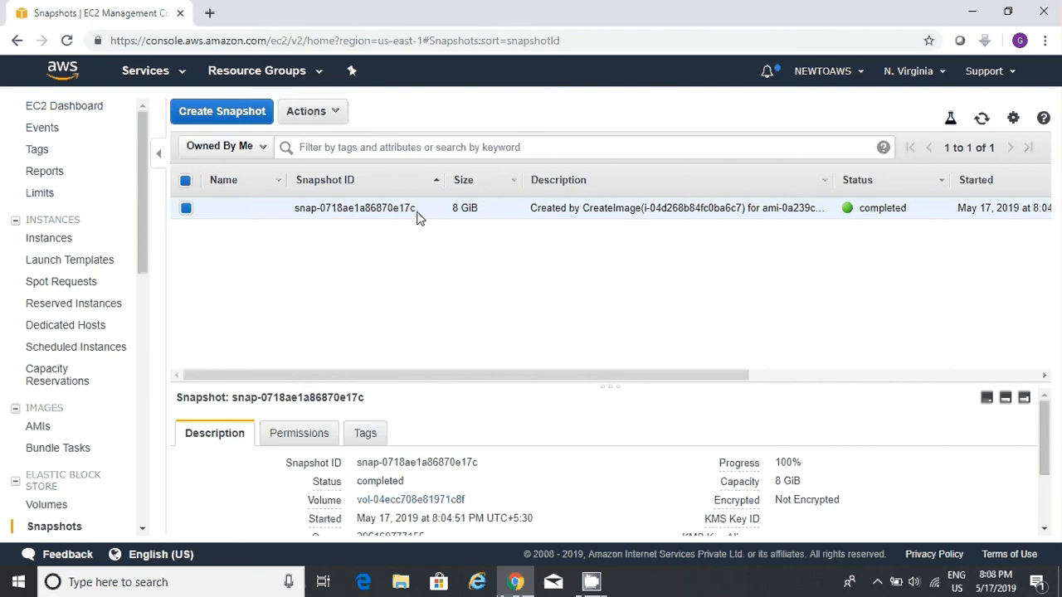
Start launching a new EC2 instance from the EC2 Dashboard, choosing Webserver AMI from the account's own images.
click(58, 243)
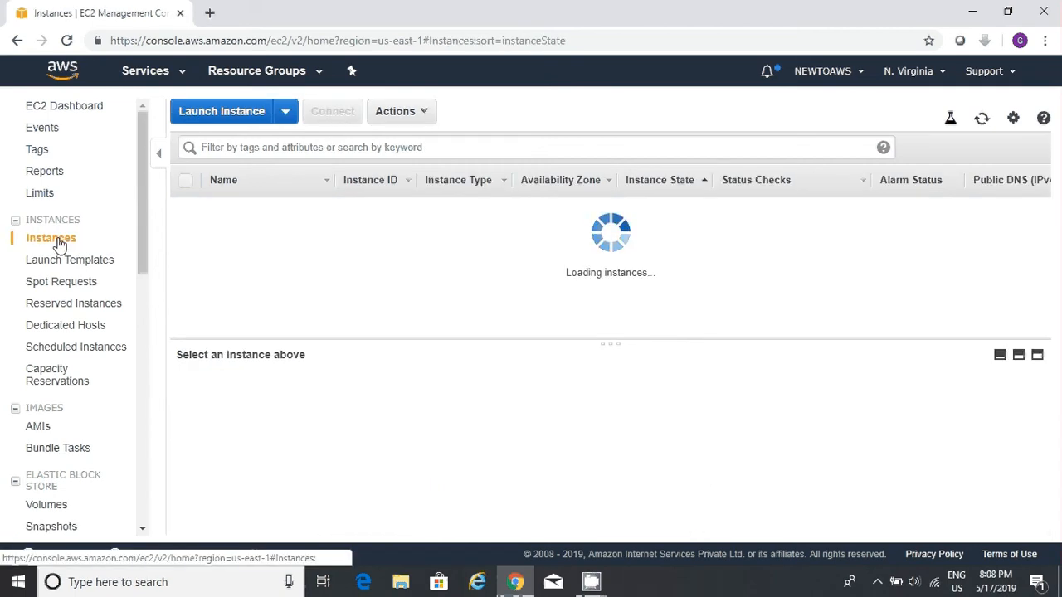
click(74, 108)
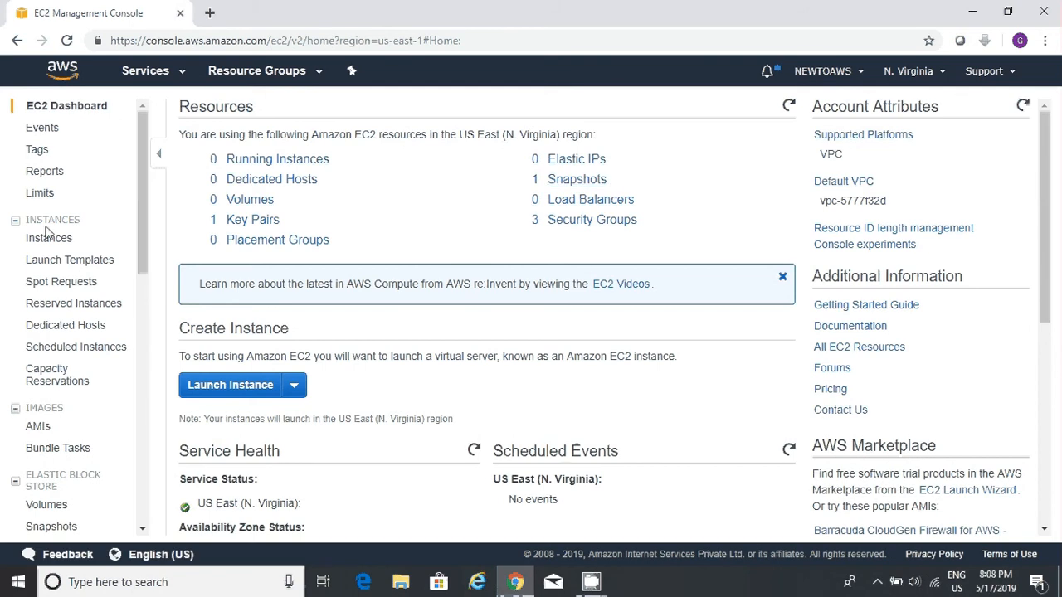
click(232, 385)
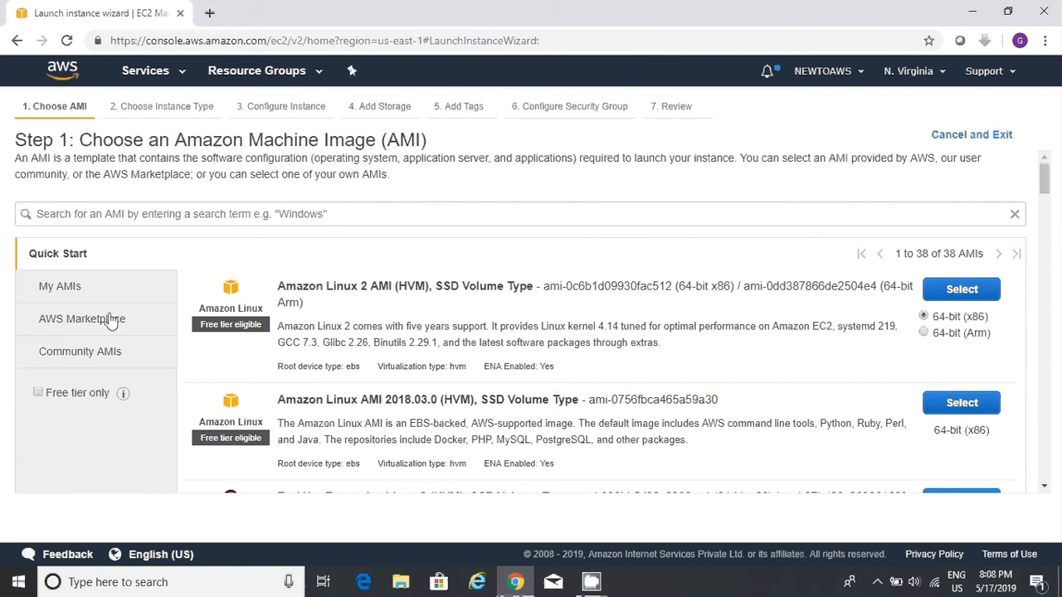
click(73, 290)
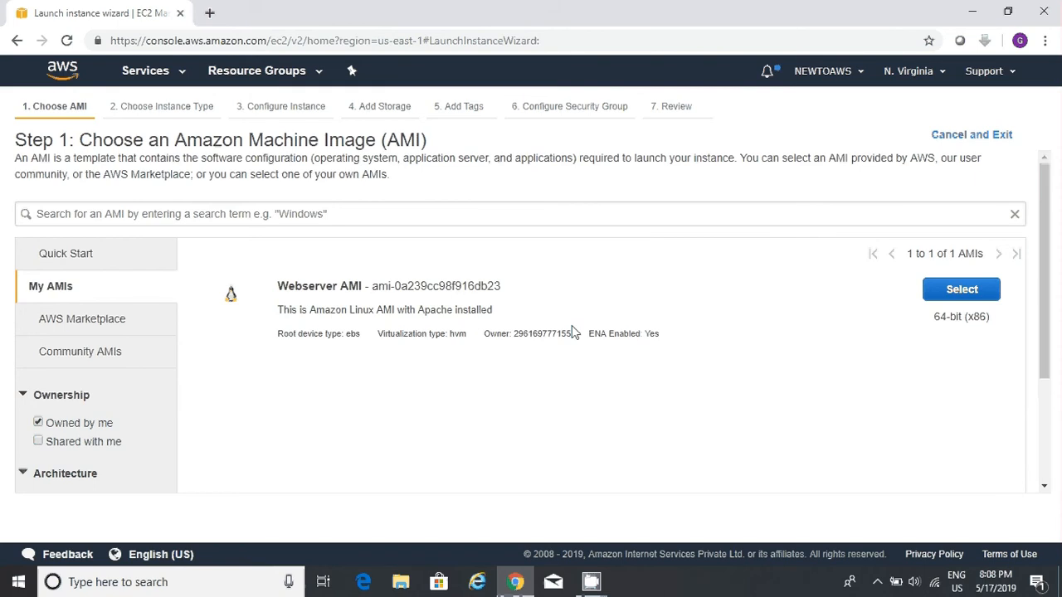
click(962, 289)
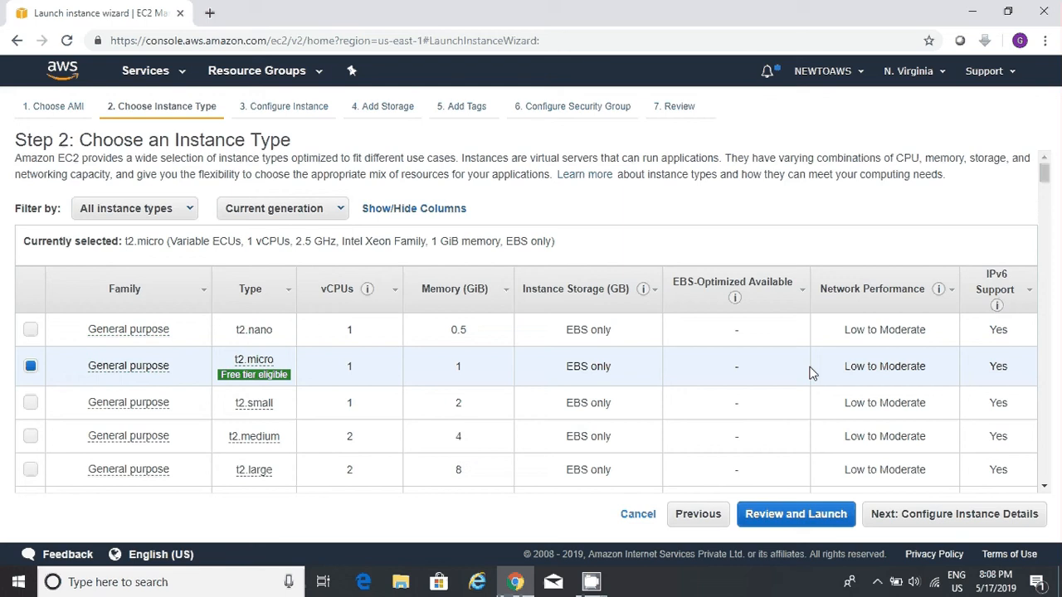
Keep the t2.micro type, set the subnet to the default in us-east-1a, and accept the default storage.
click(961, 514)
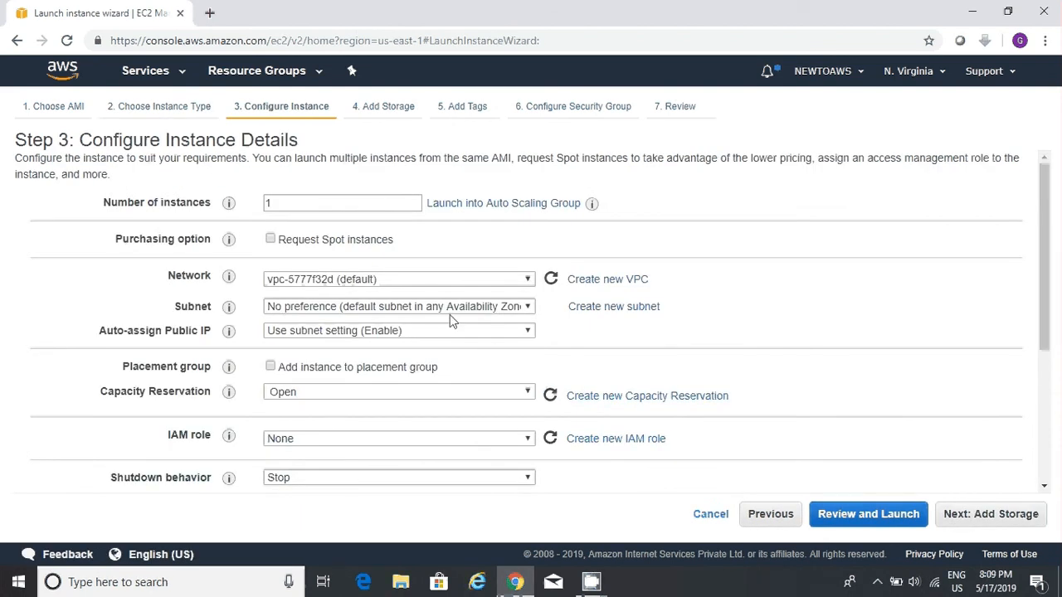
click(471, 308)
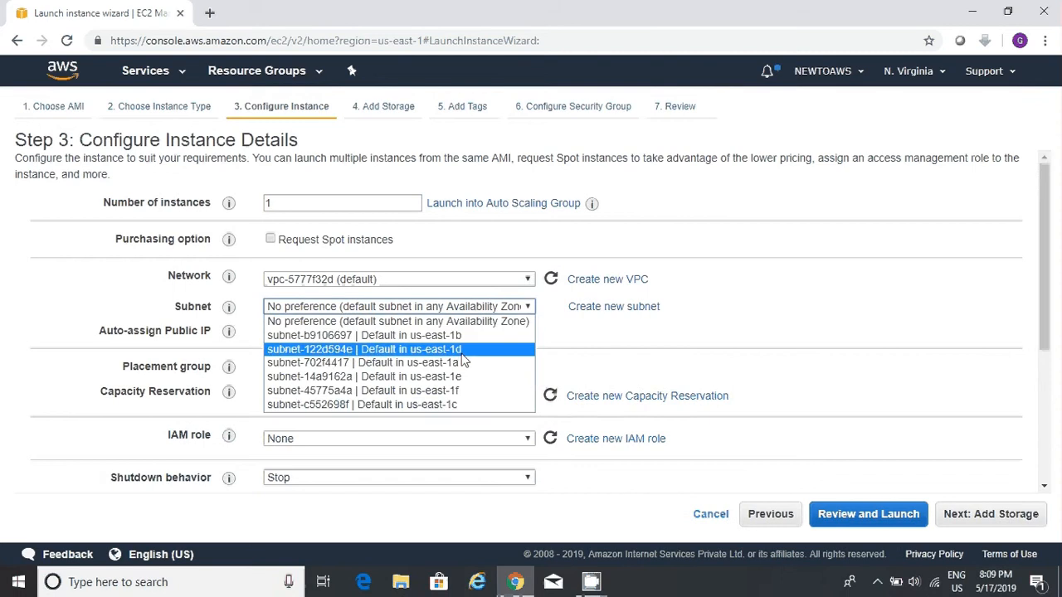
click(458, 363)
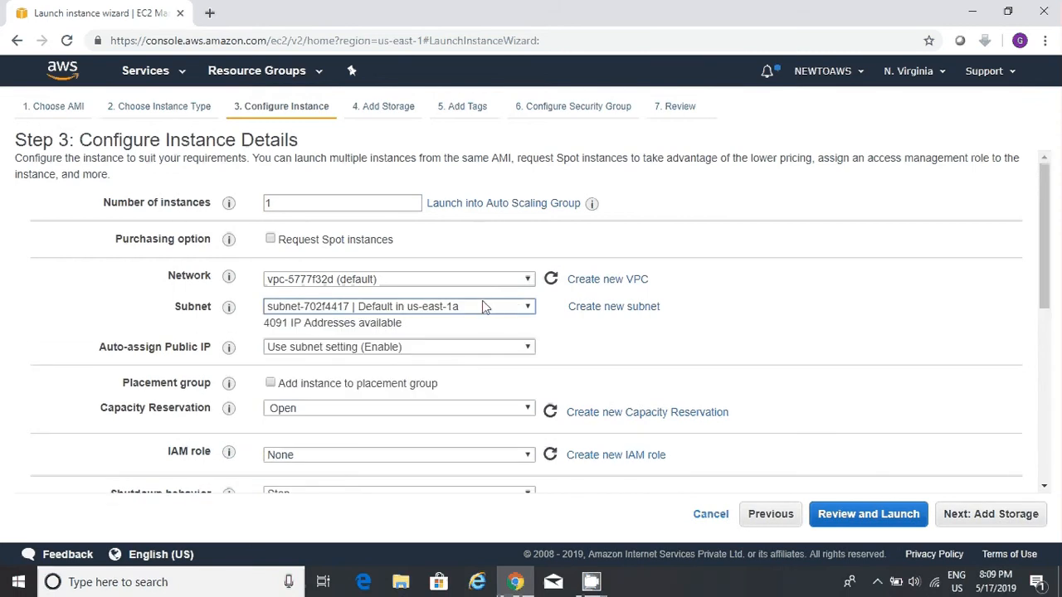
click(991, 515)
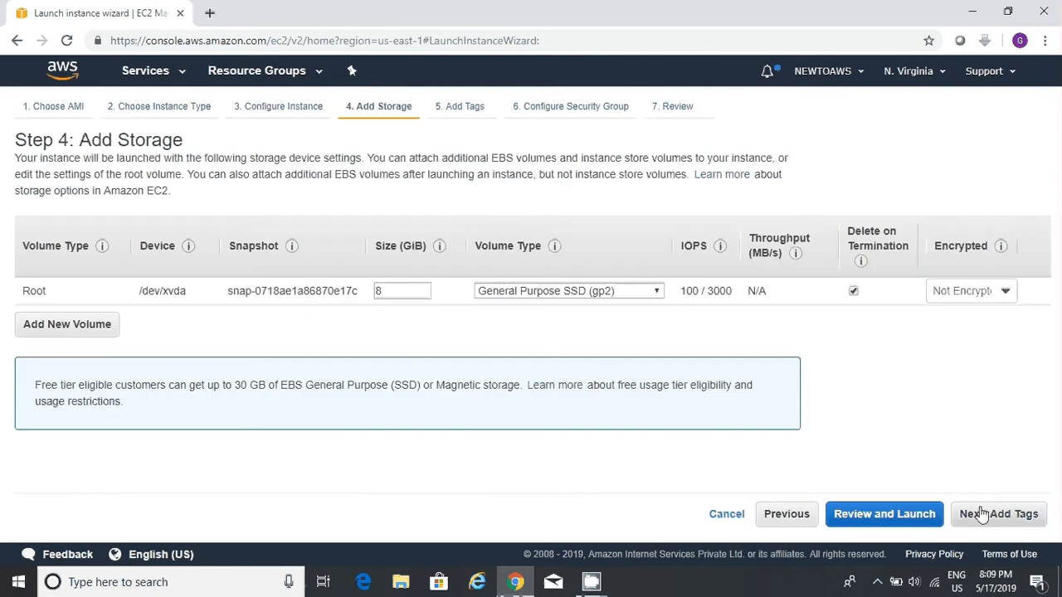
click(994, 516)
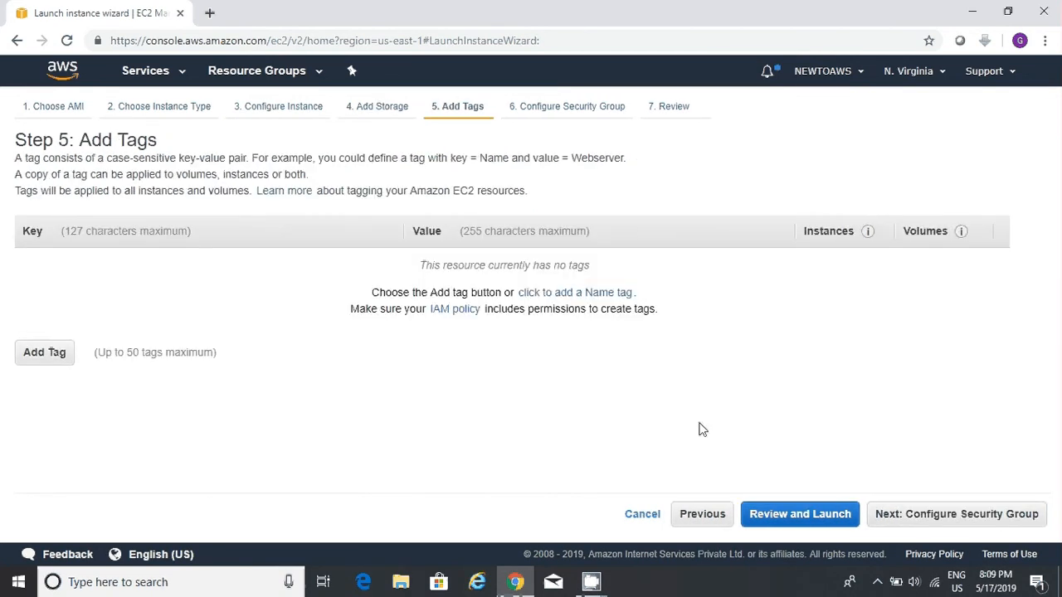
Add a tag with key Name and value "EC2 from AMI" to the new instance and continue to security group configuration.
click(39, 355)
text(Na)
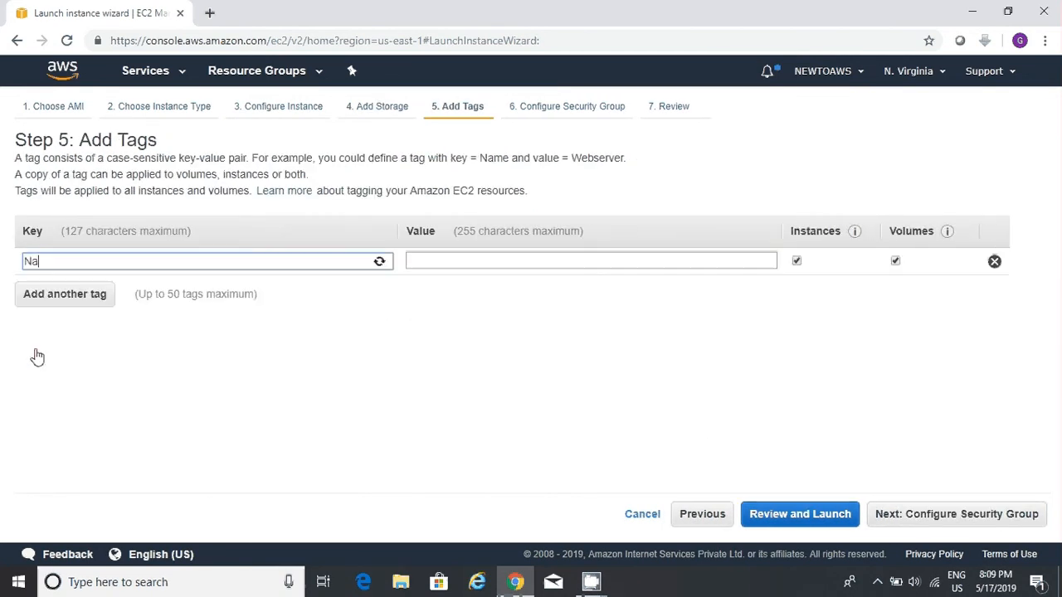
text(me)
key(Tab)
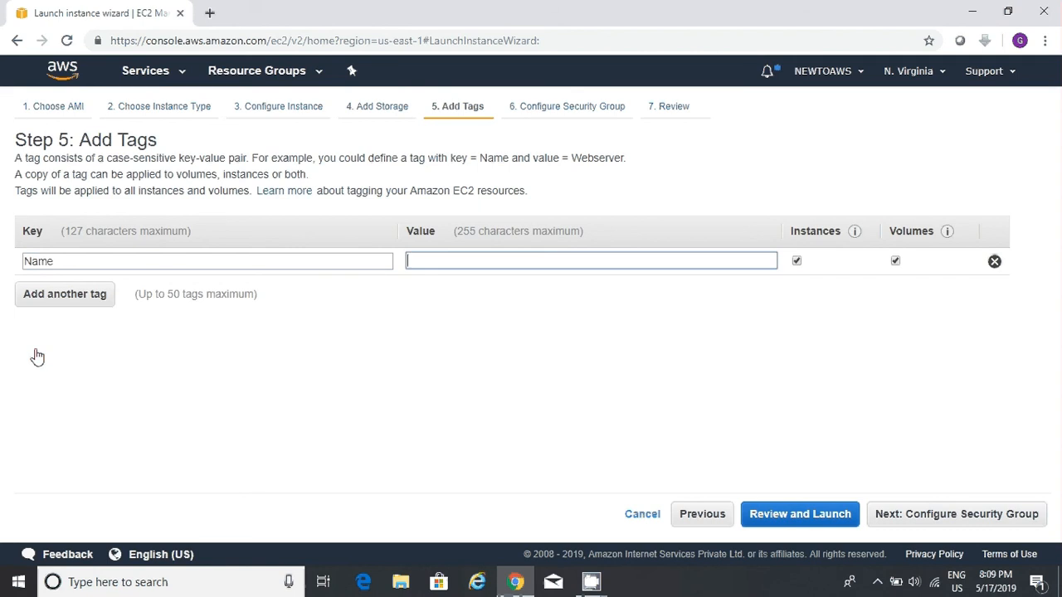
text(EC2 )
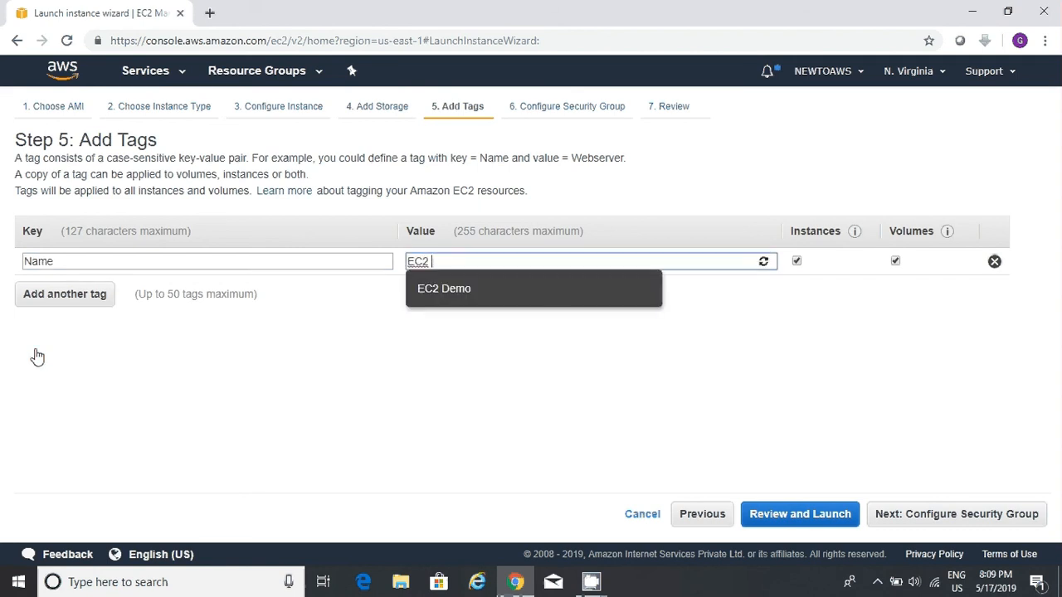
text(from AMI)
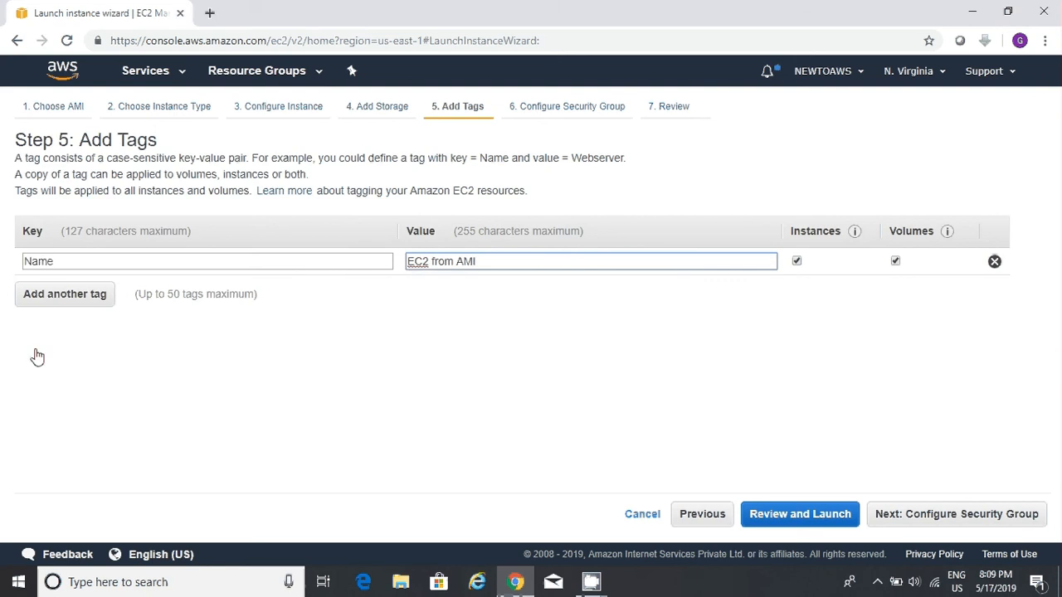
click(997, 519)
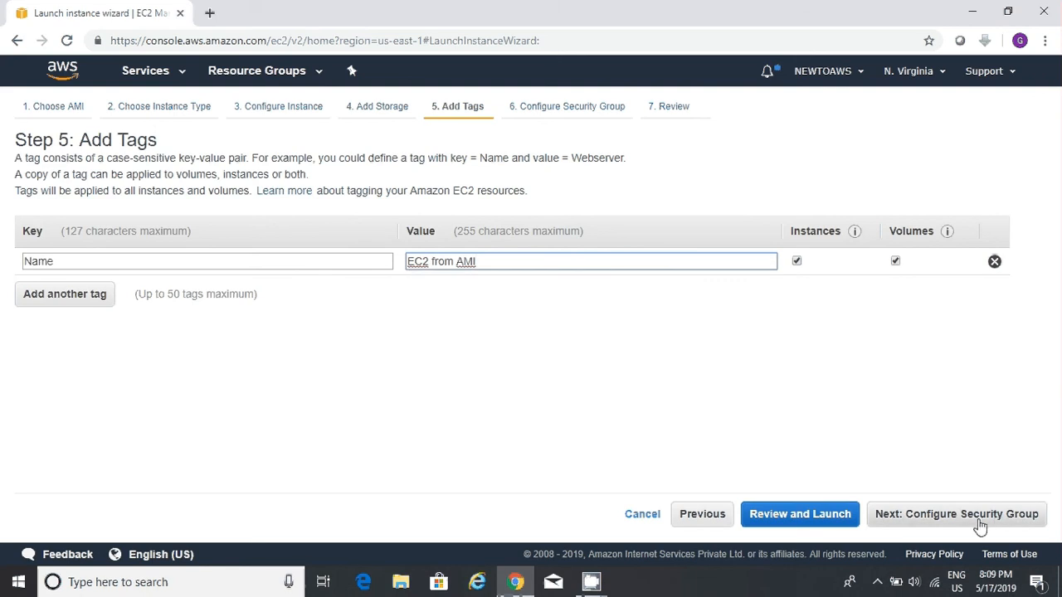
Assign the existing security group ec2-linux-sg to the instance and proceed to the launch review.
click(388, 239)
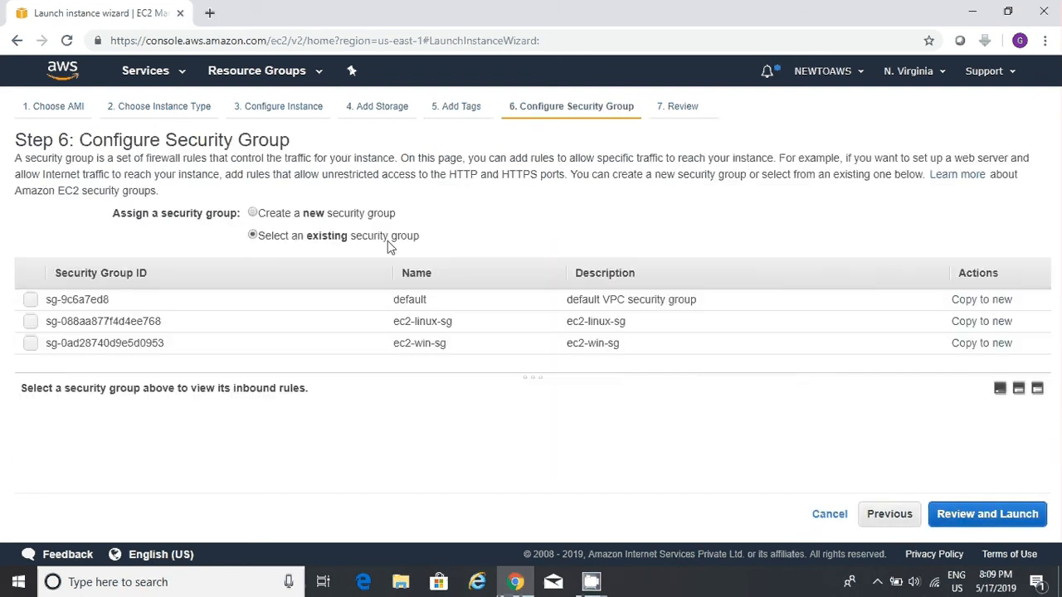
click(355, 328)
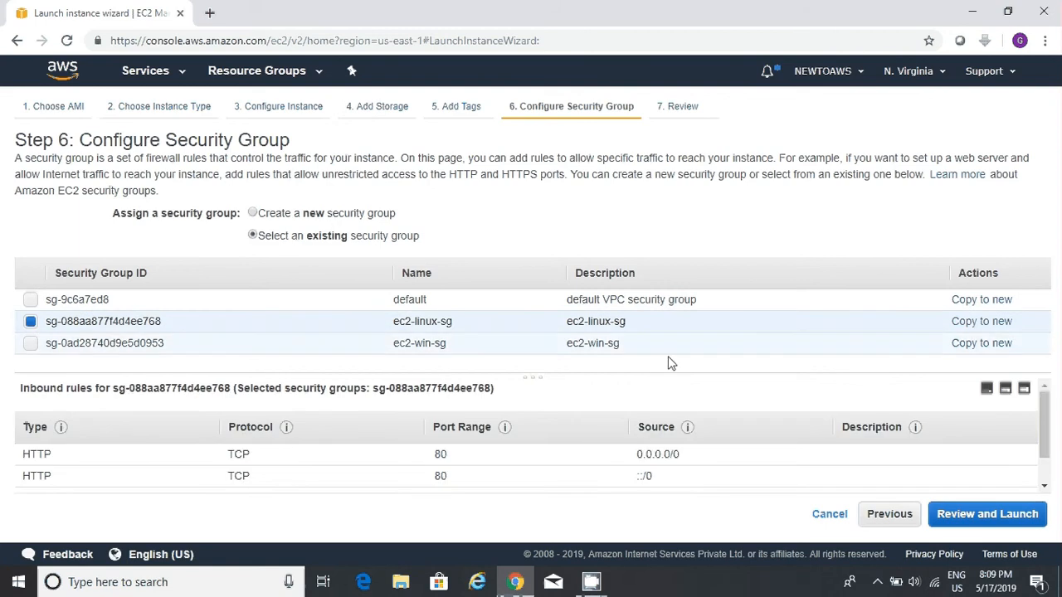
click(1004, 515)
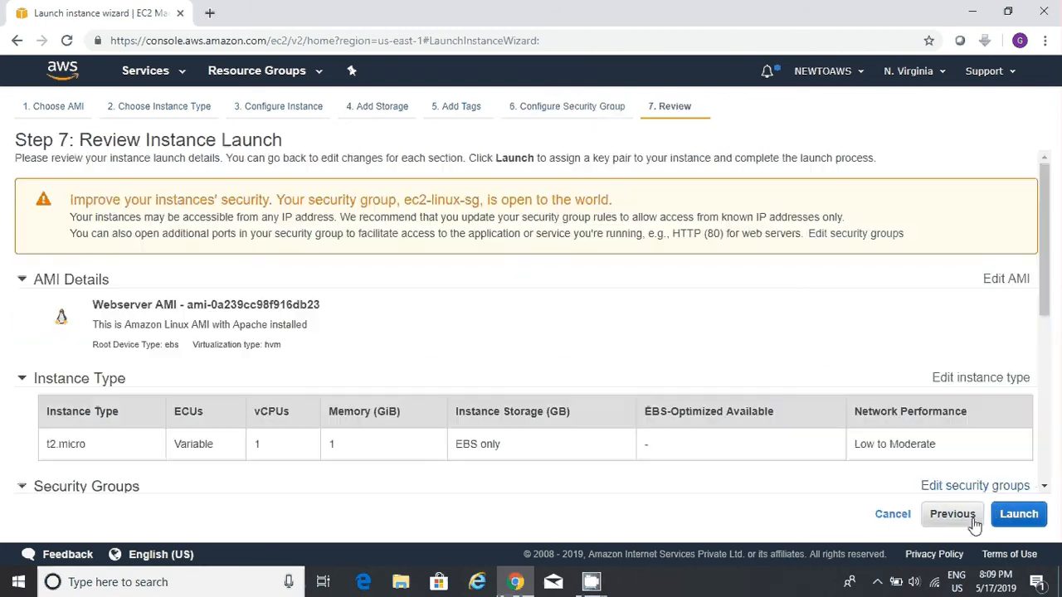
Launch the instance with the existing key pair demo-private-key, acknowledging access to its private key file.
click(1020, 516)
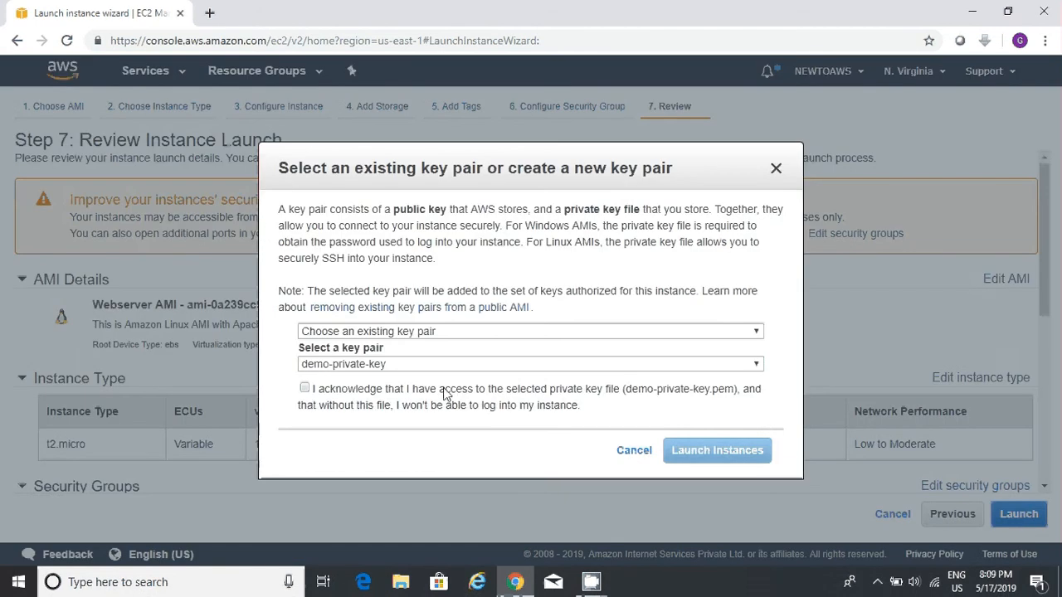
click(437, 390)
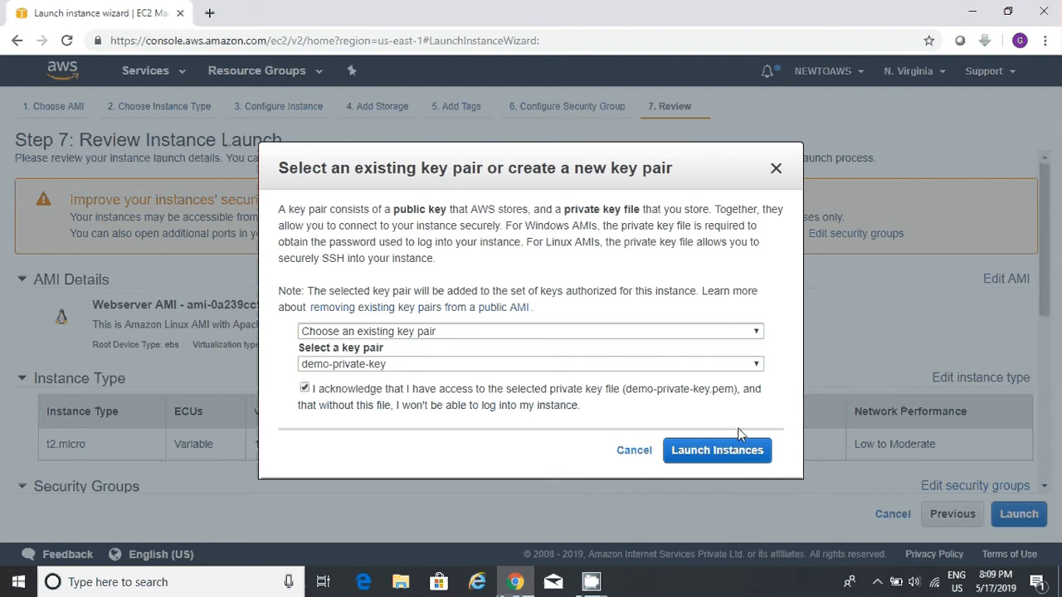
click(730, 452)
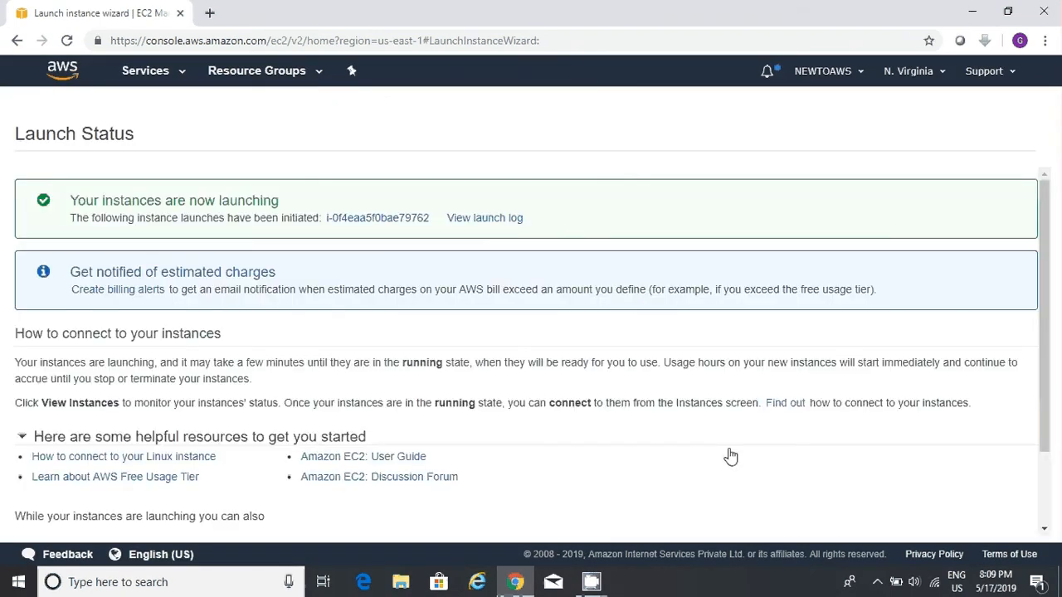
Open the instances list, deselect EC2 Demo and refresh to check the launch state of EC2 from AMI.
drag(1047, 423, 1052, 525)
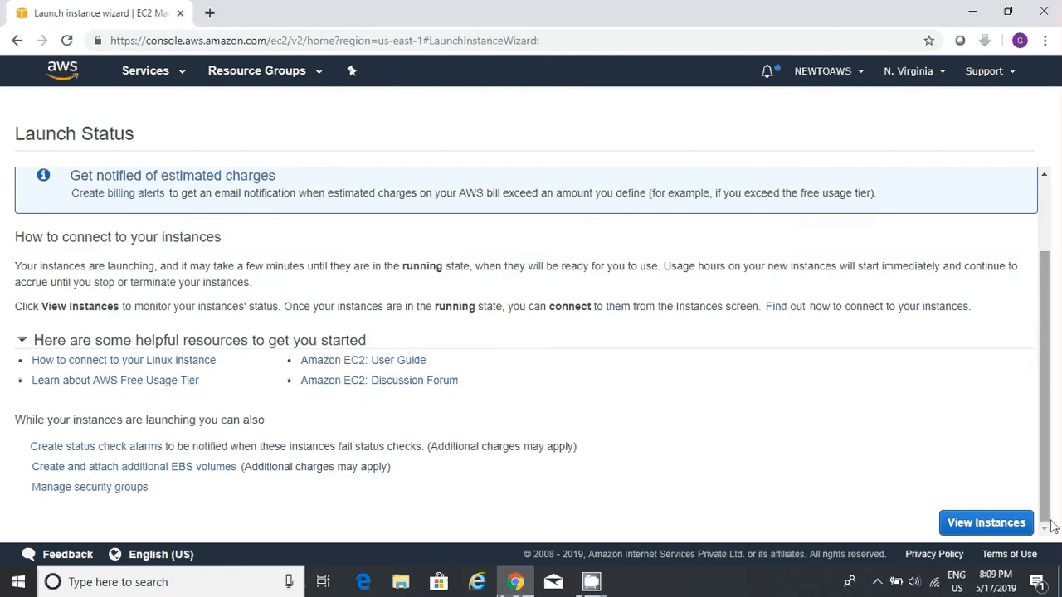
click(987, 523)
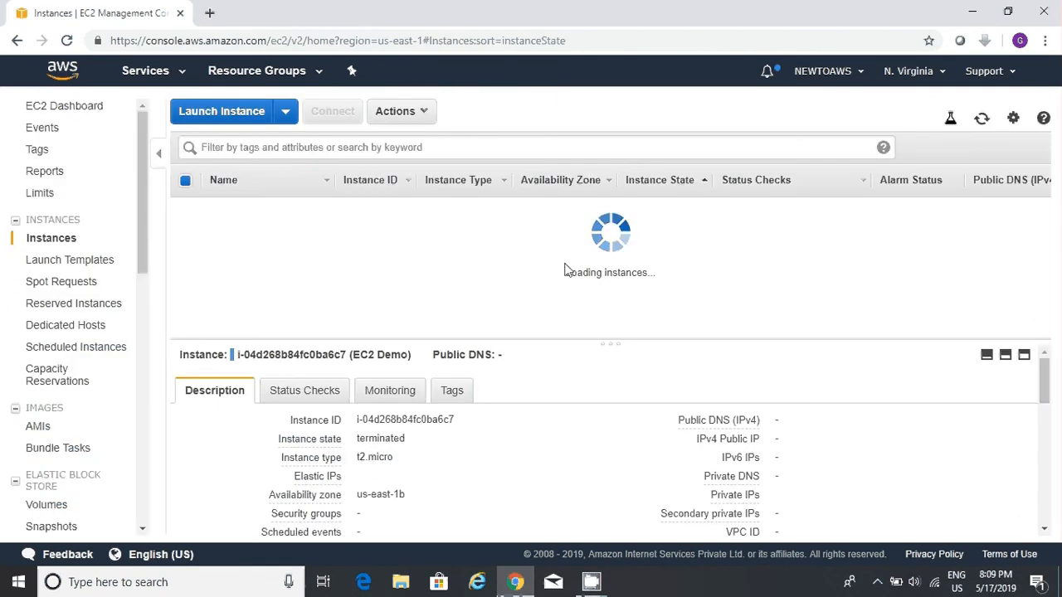
click(983, 120)
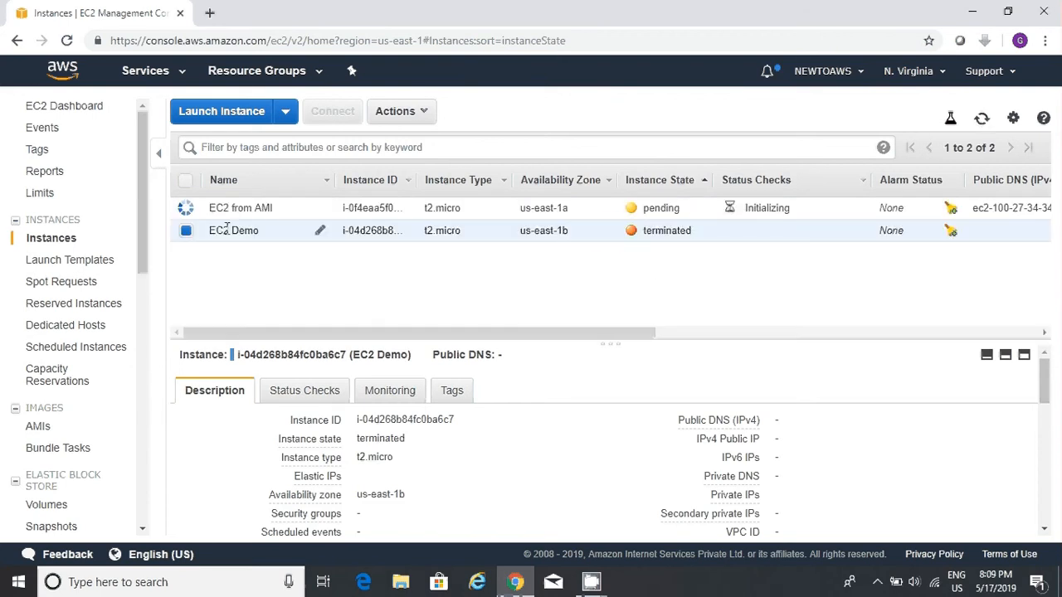
click(186, 232)
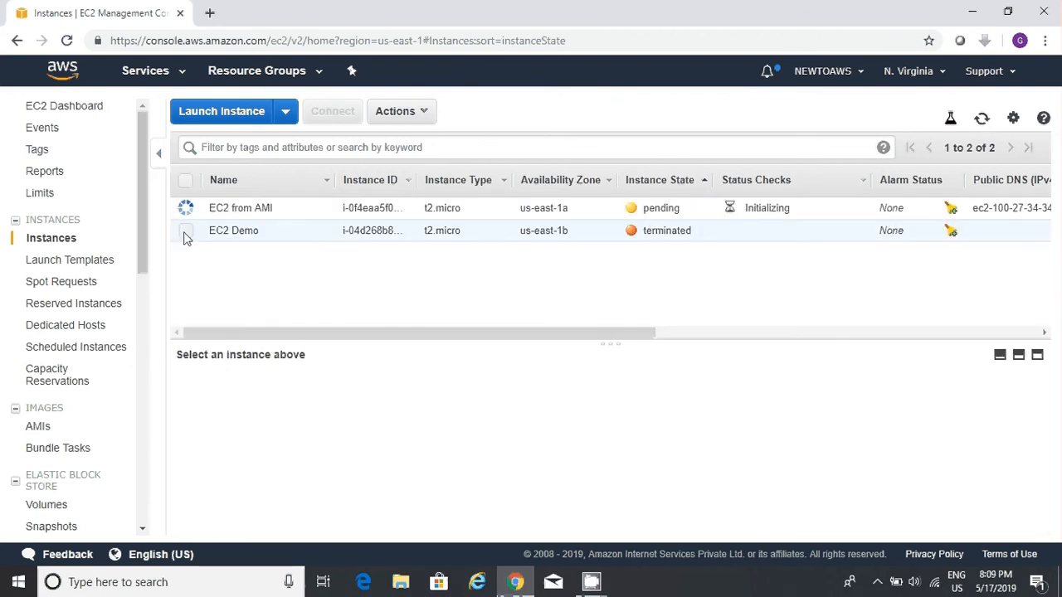
click(982, 120)
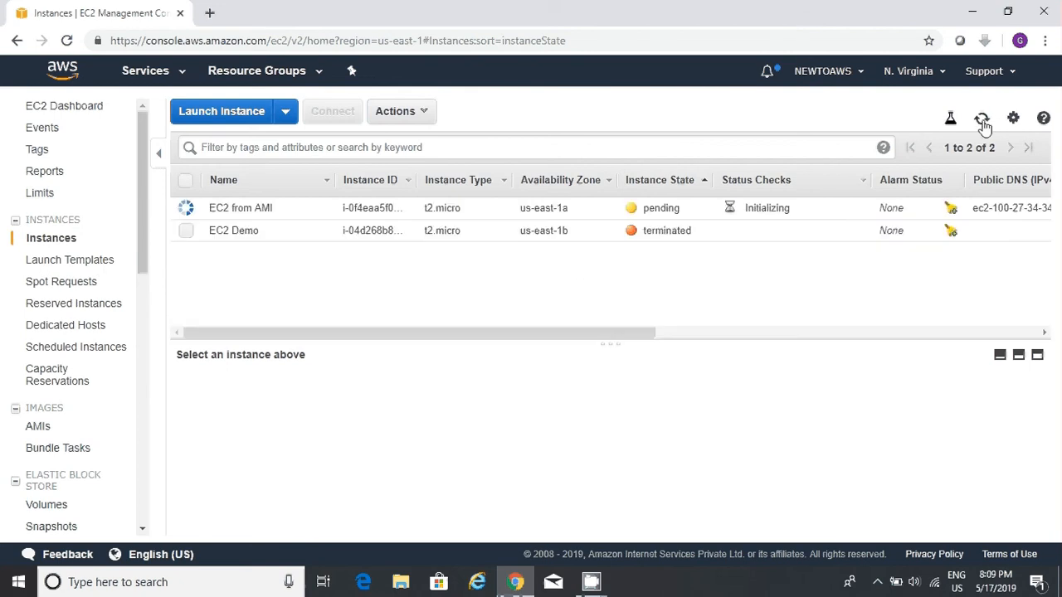
click(983, 122)
Select the EC2 from AMI instance and look over its description, including the public IP and AMI ID.
click(186, 209)
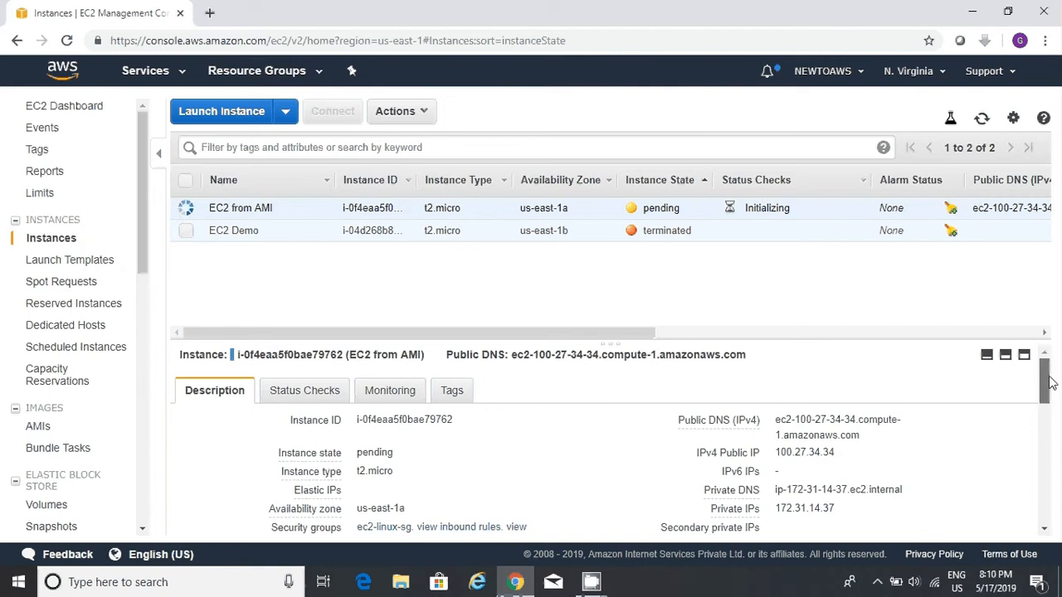
mouse_move(1048, 381)
mouse_down()
mouse_move(1045, 460)
mouse_move(1036, 371)
mouse_up()
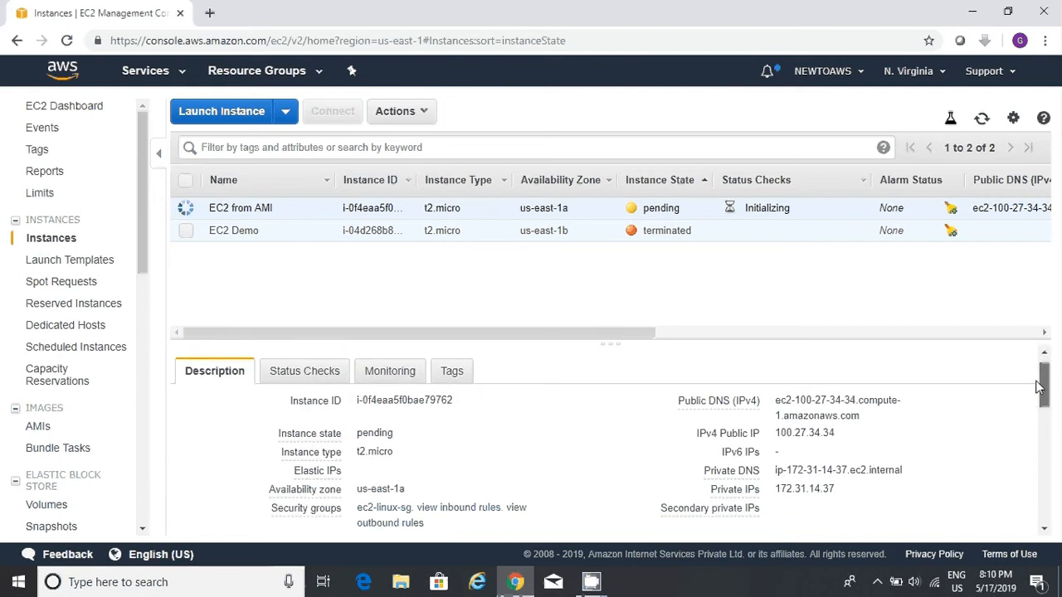
drag(1040, 385, 1037, 404)
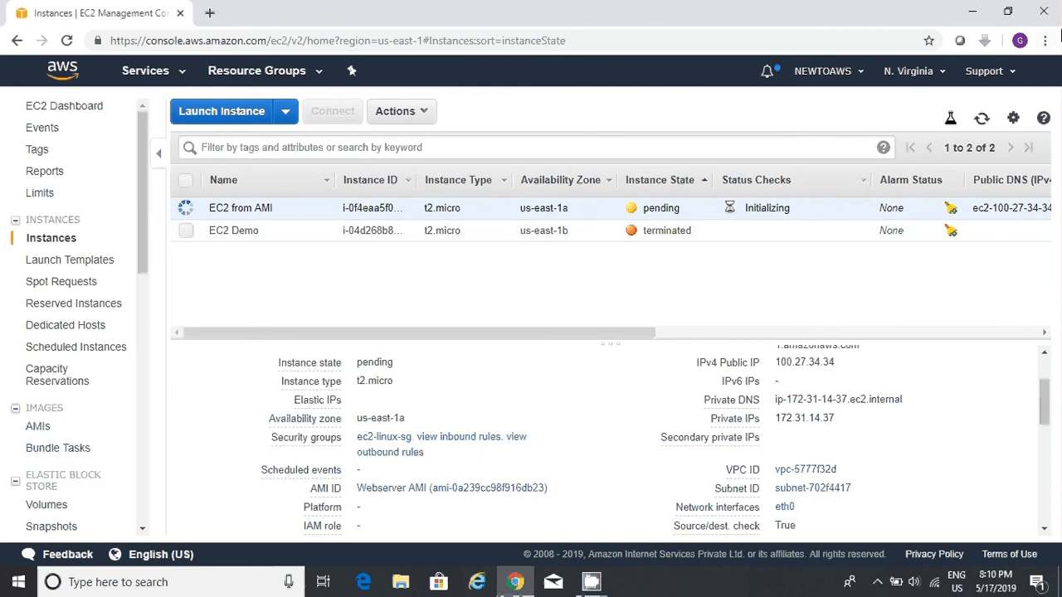
Refresh the instances list and check the web page served at the EC2 from AMI instance's public IP in a separate browser tab.
click(982, 118)
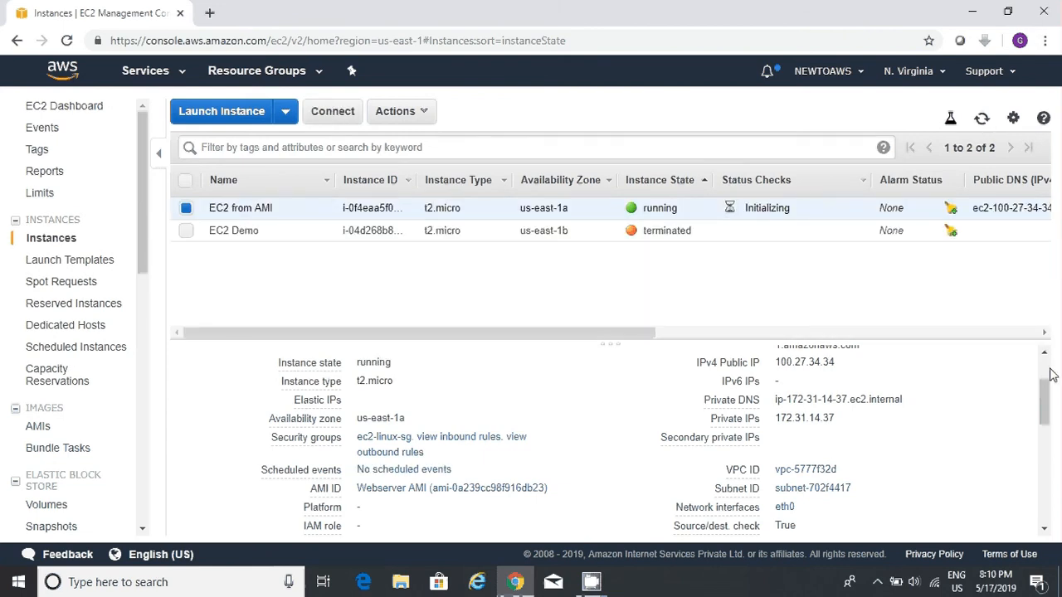
drag(1046, 369, 1045, 355)
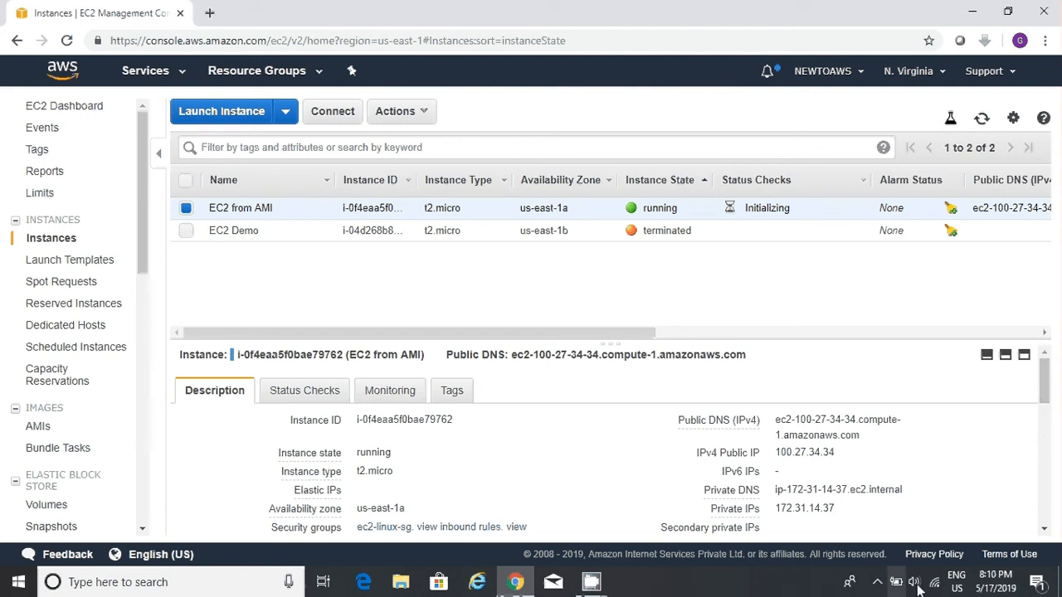
click(847, 454)
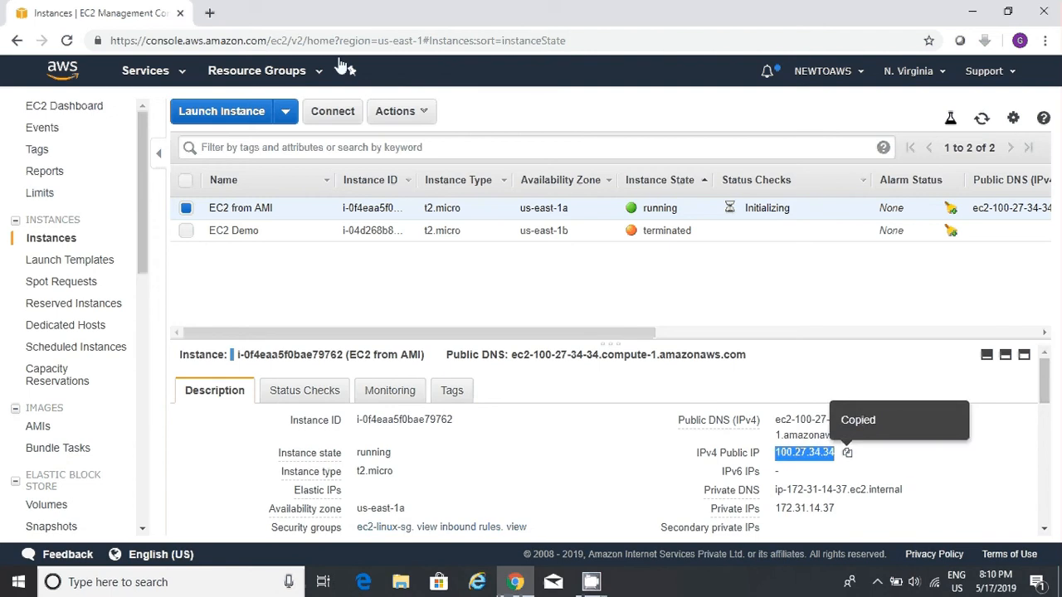
click(212, 14)
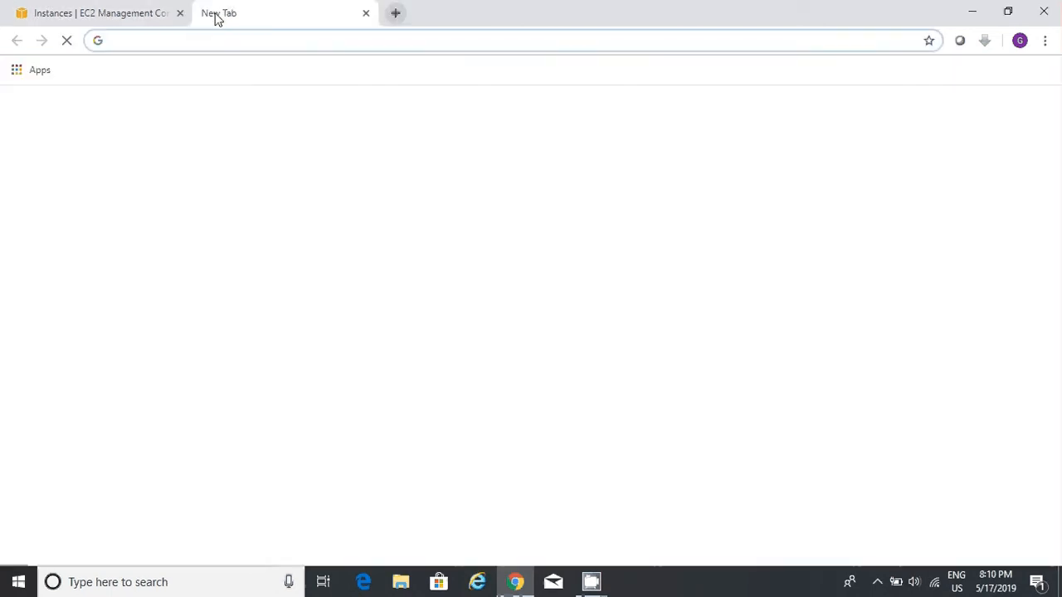
key(ctrl+v)
key(Return)
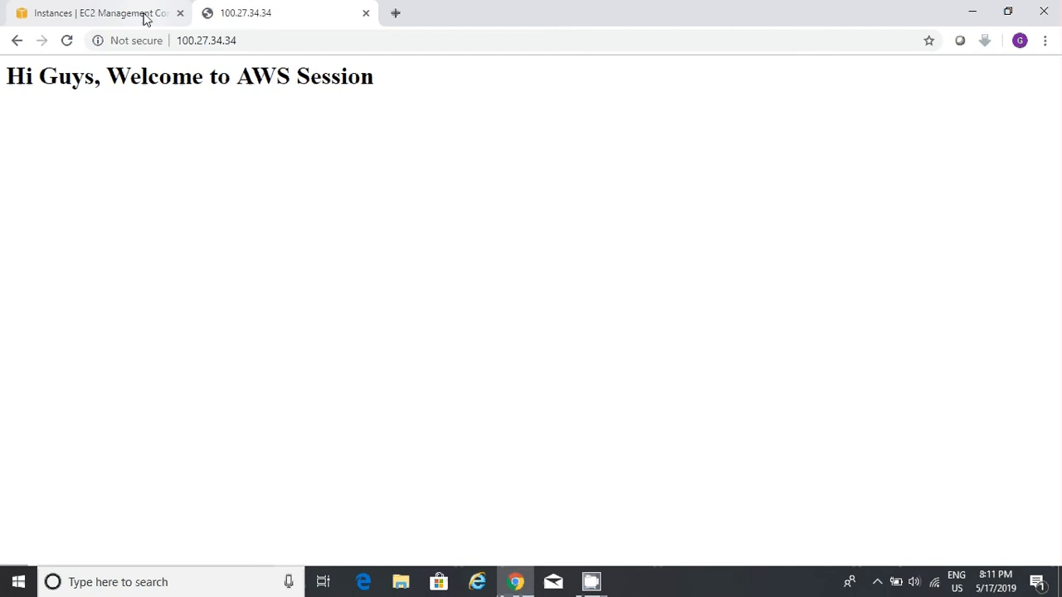
click(366, 15)
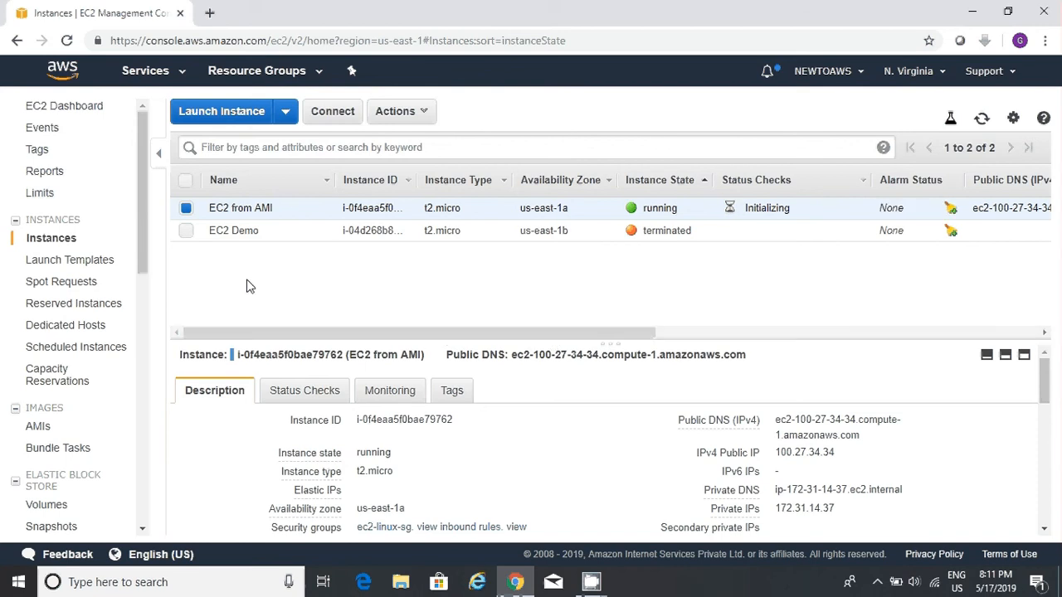
Review the image permission options of the Webserver AMI and leave them without saving.
click(38, 426)
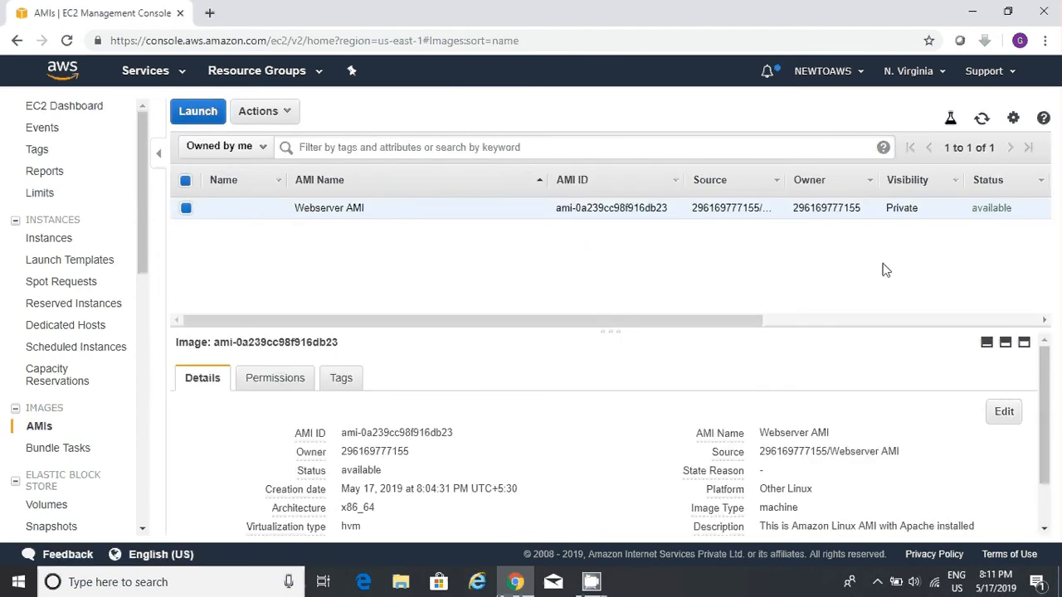
click(264, 113)
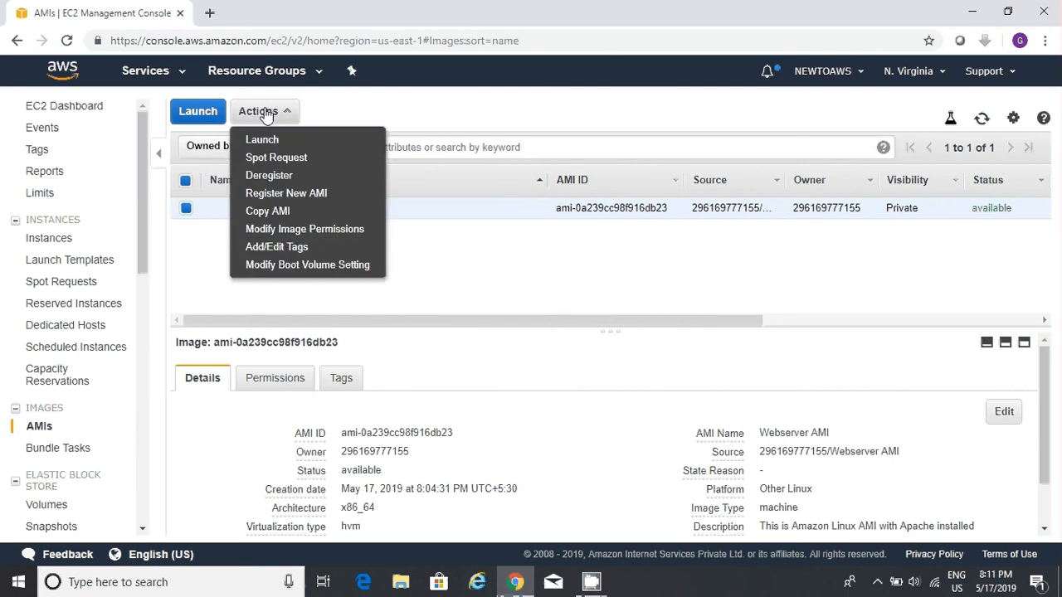
click(318, 232)
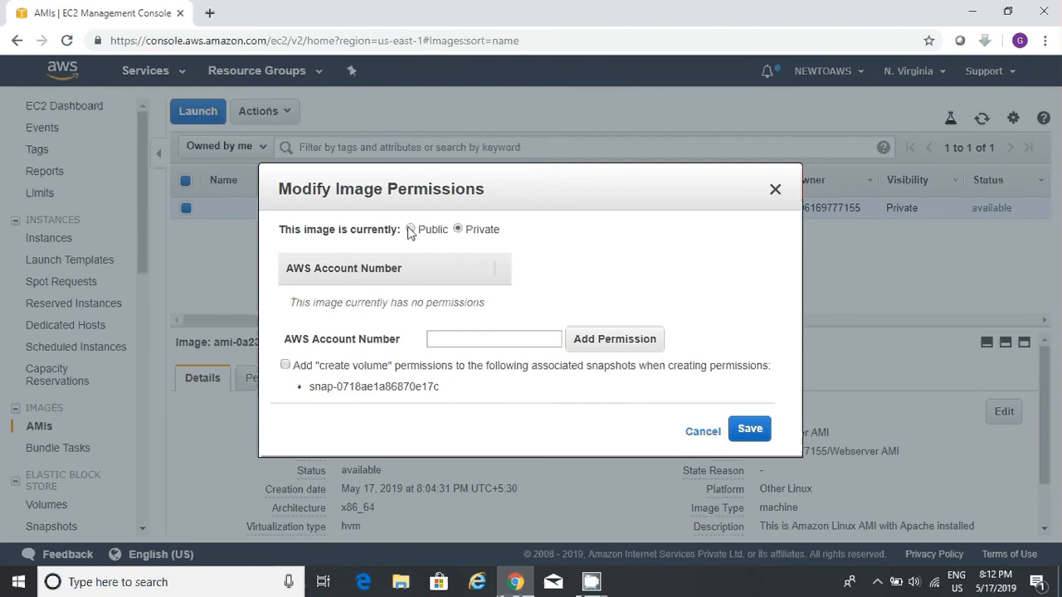
click(474, 341)
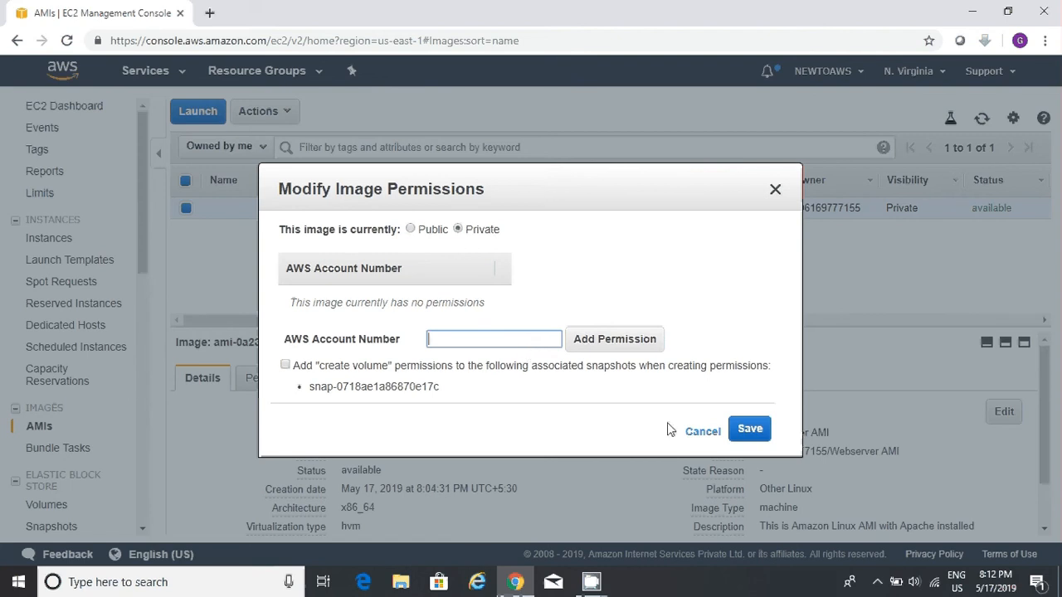
click(702, 433)
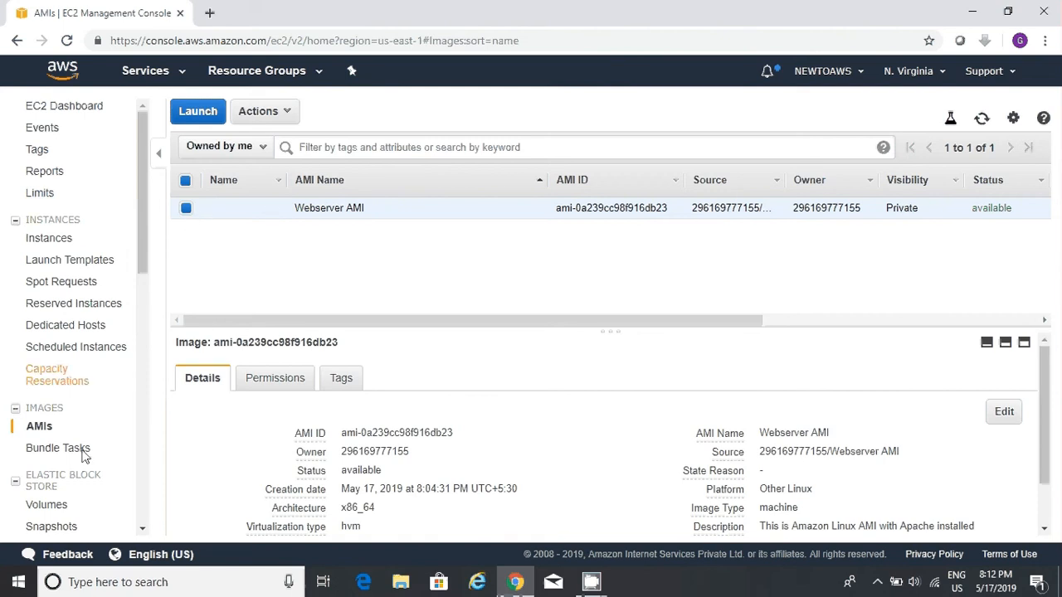
Try to delete the Webserver AMI's snapshot snap-0718ae1a86870e17c while the AMI is still registered.
click(48, 526)
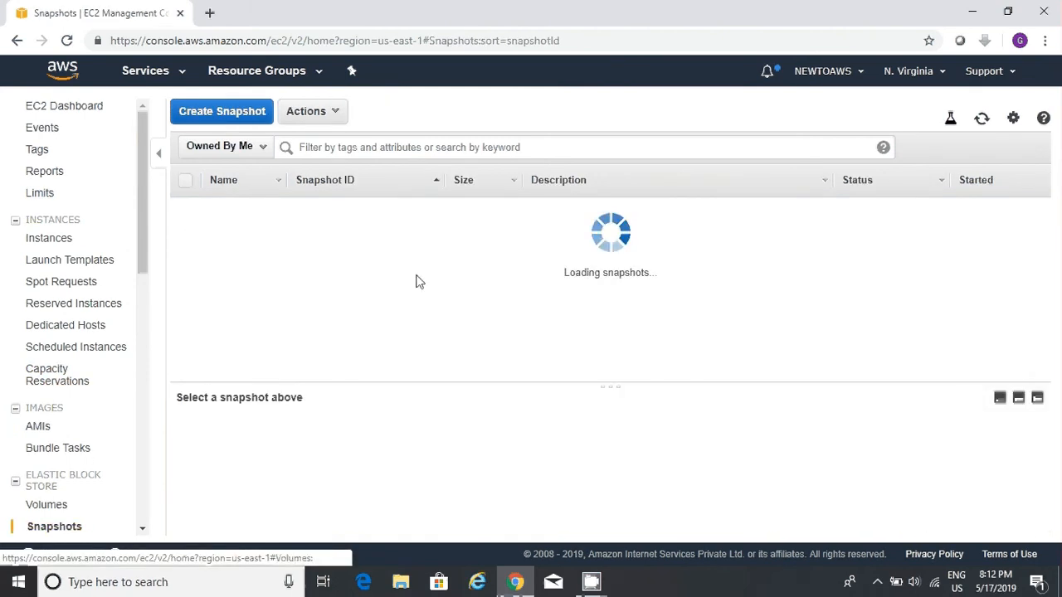
click(321, 116)
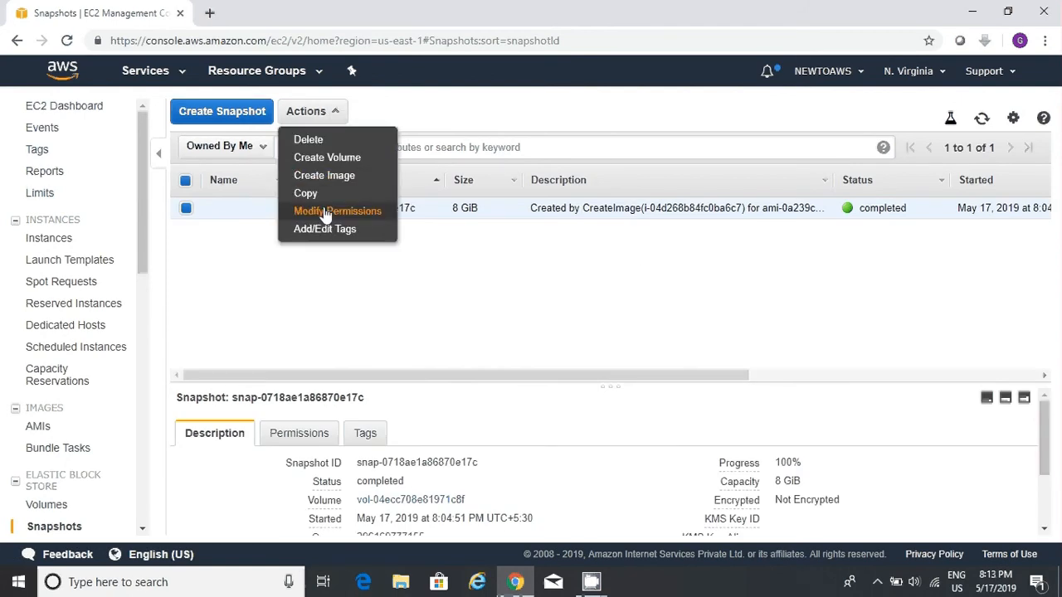
click(327, 142)
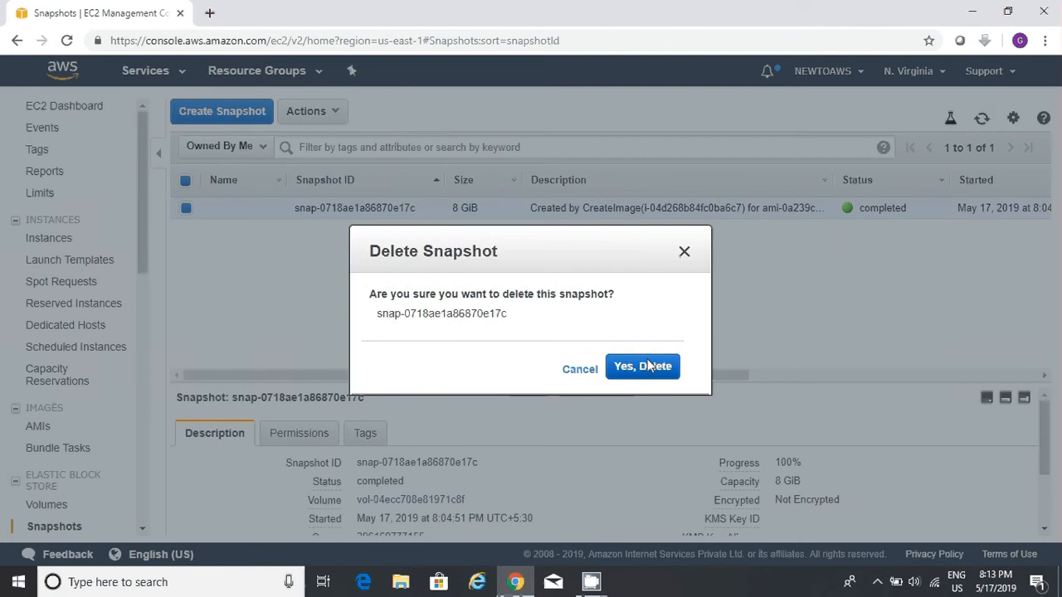
click(641, 368)
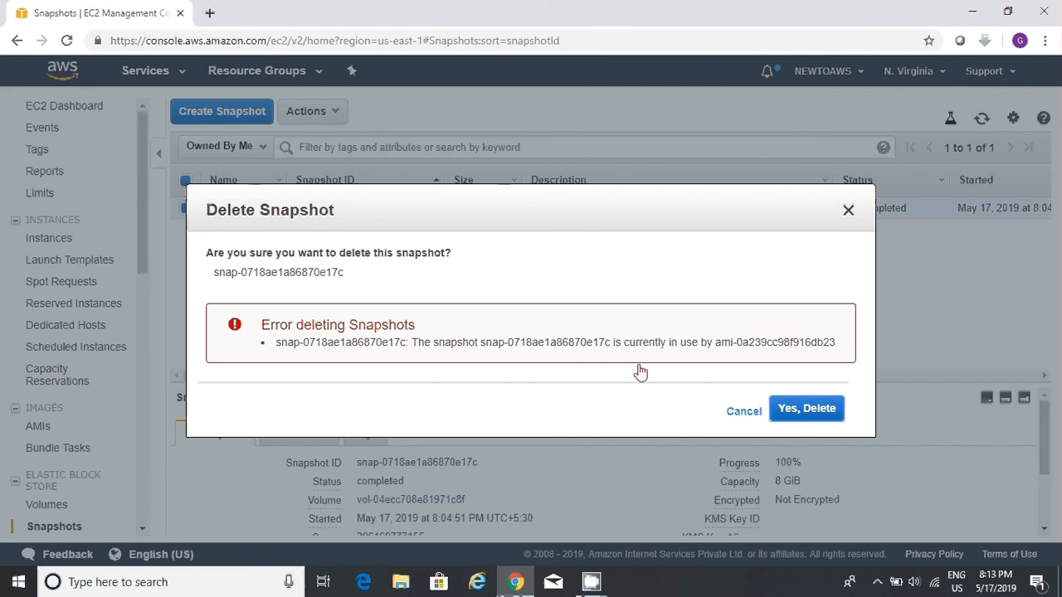
click(738, 415)
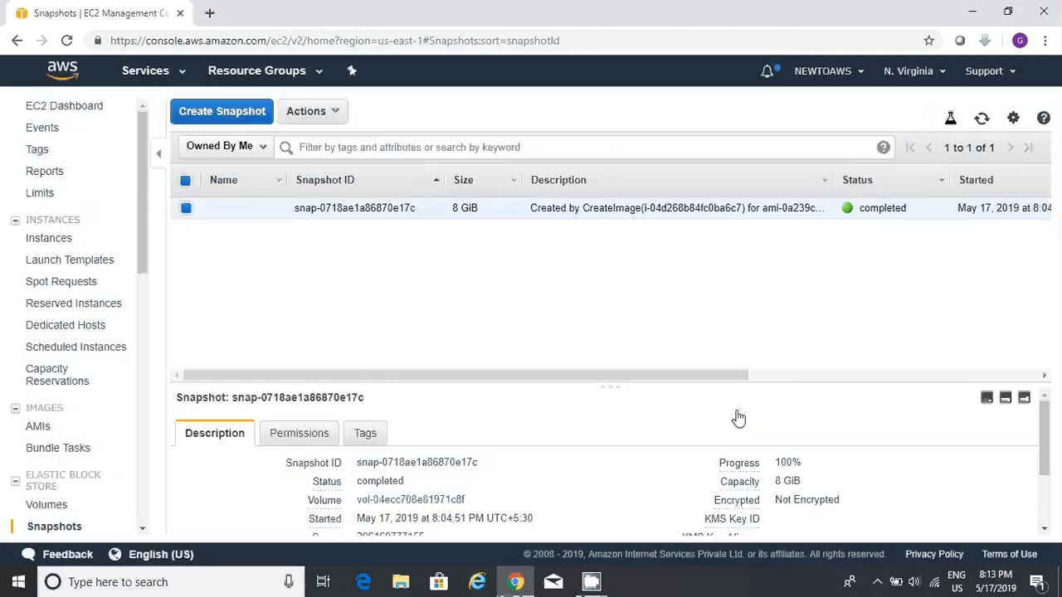
Deregister the Webserver AMI from the owned images.
click(37, 427)
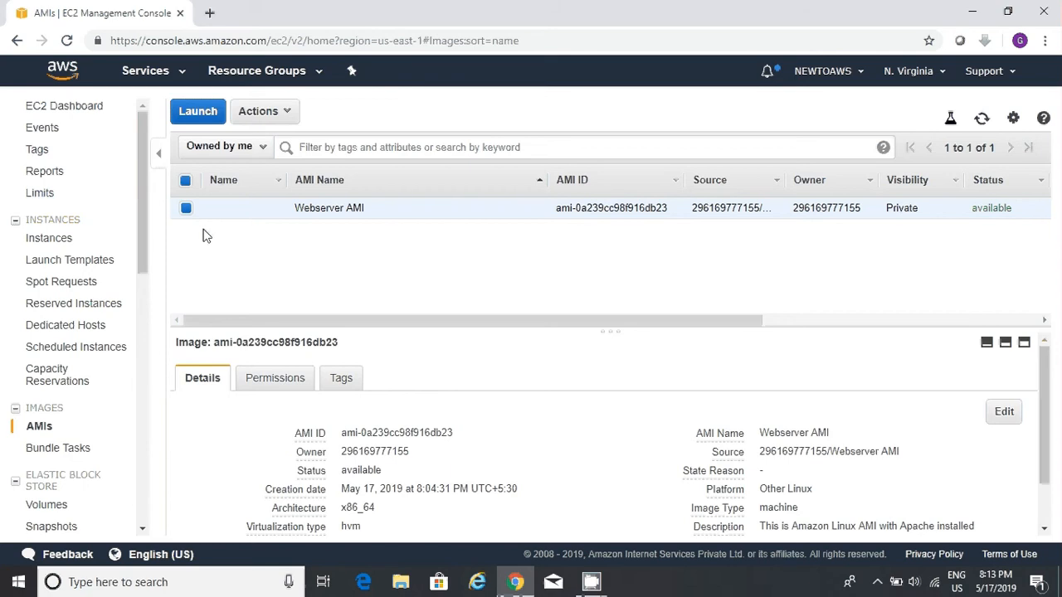
click(280, 116)
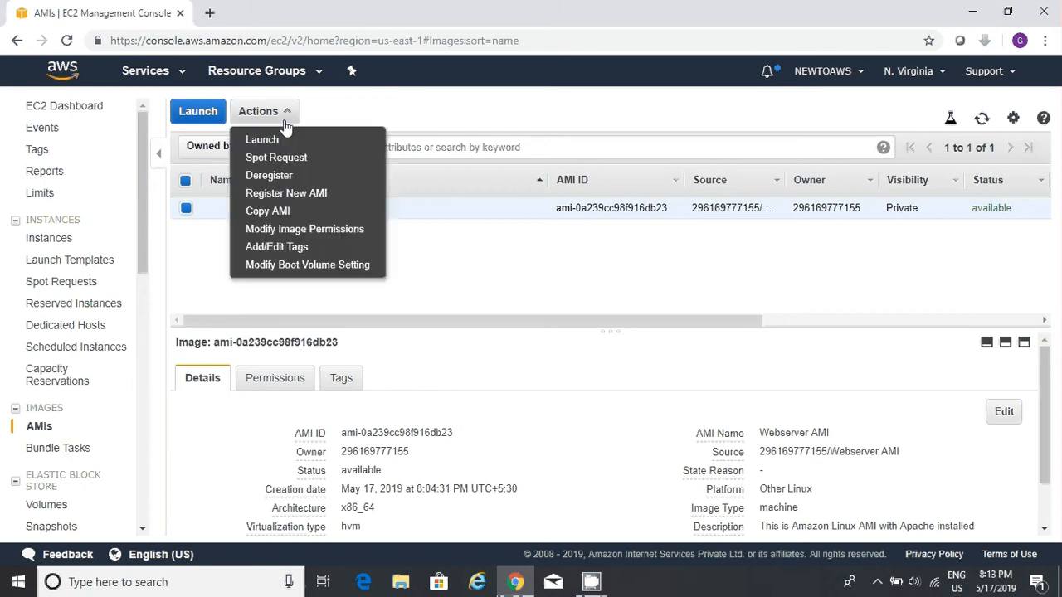
click(278, 177)
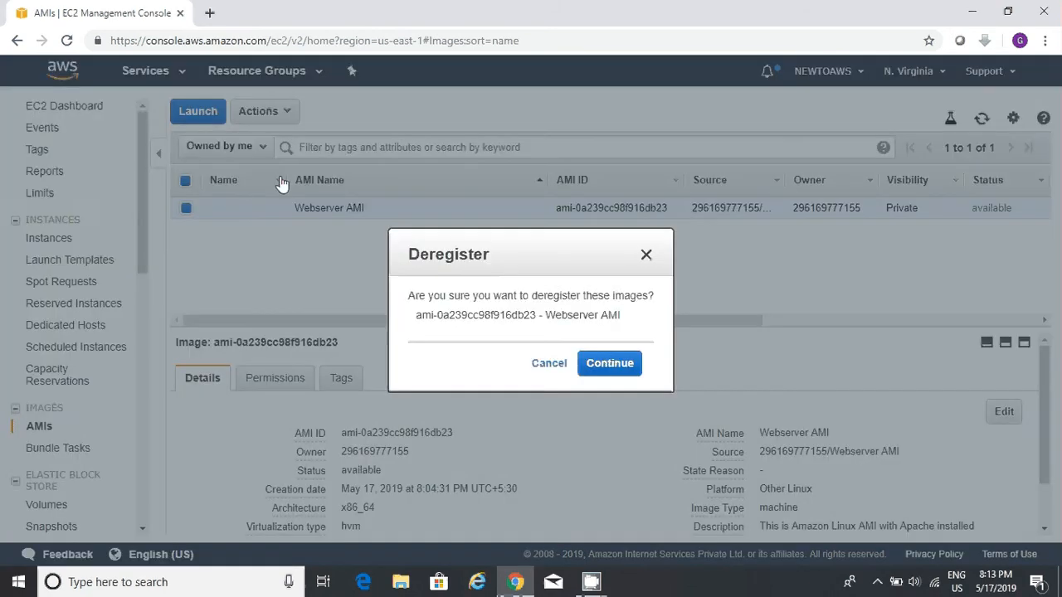
click(593, 365)
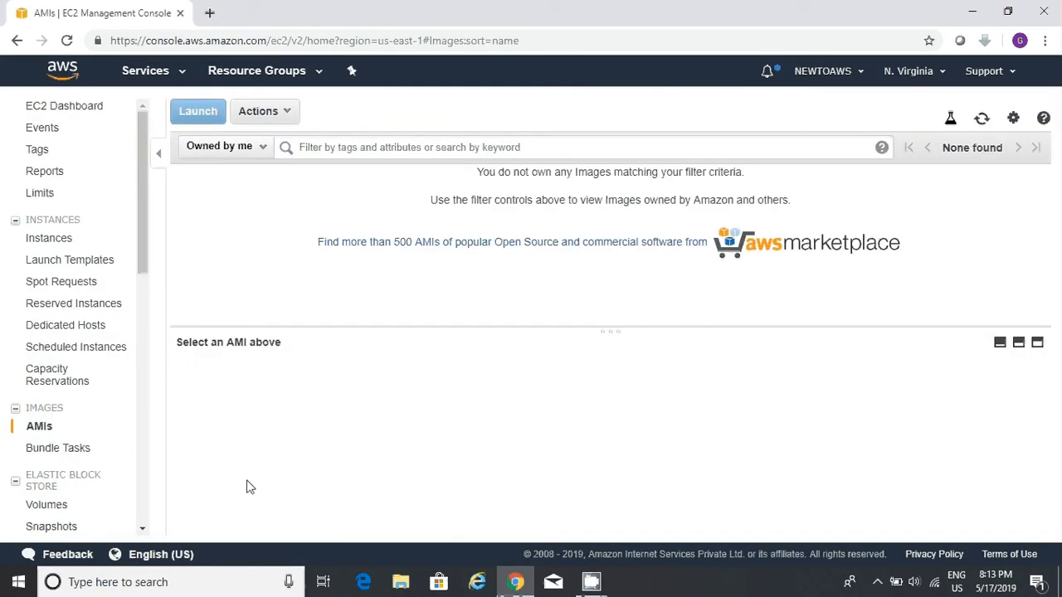
Delete the snapshot snap-0718ae1a86870e17c that belonged to the deregistered AMI.
click(47, 526)
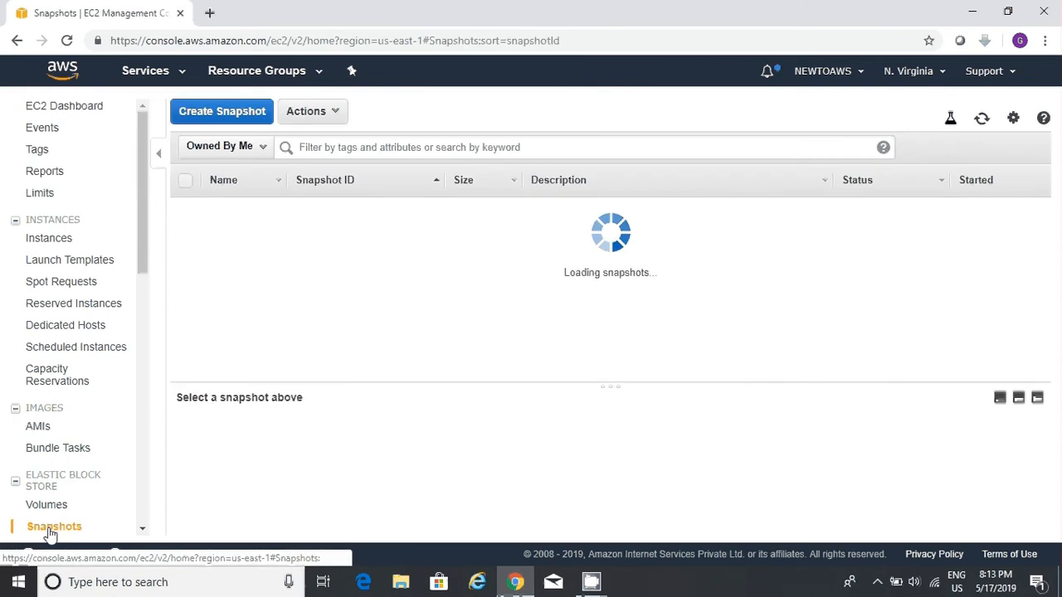
click(313, 116)
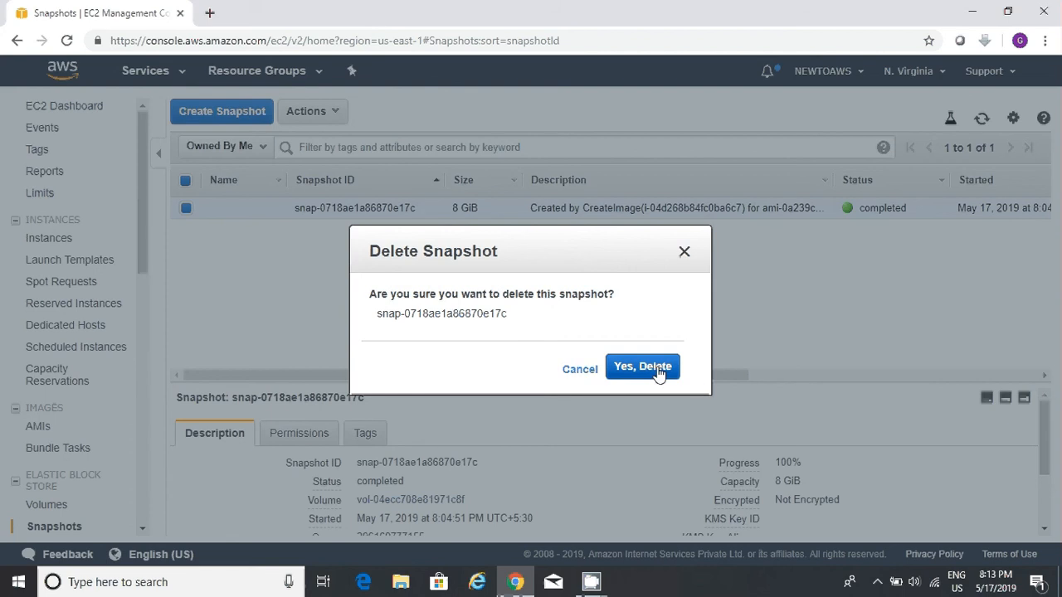
click(658, 371)
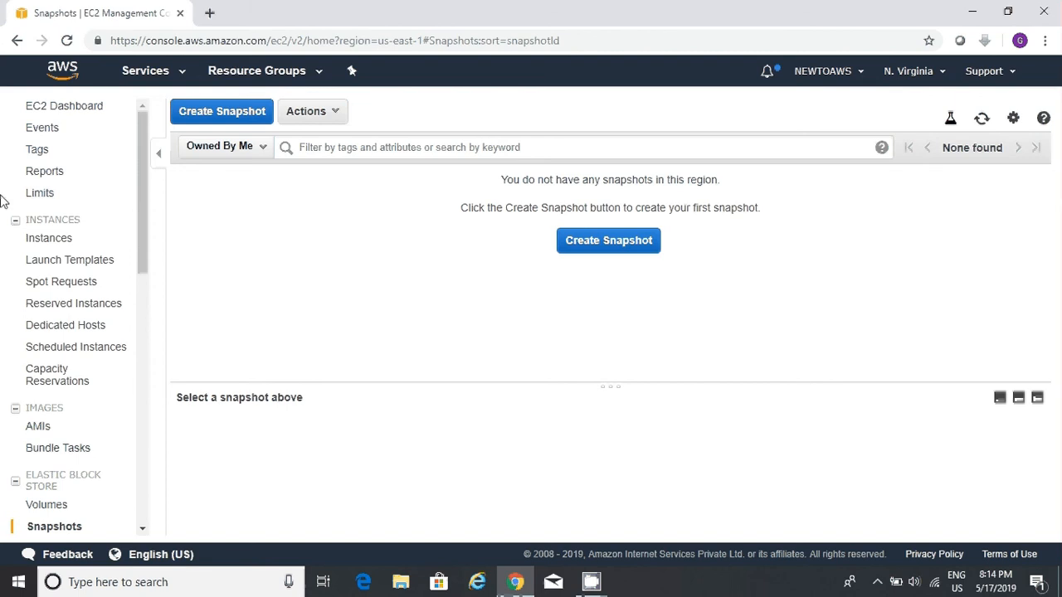
Open the running instances from the EC2 dashboard and rename the EC2 from AMI instance to Static IP Demo.
click(56, 115)
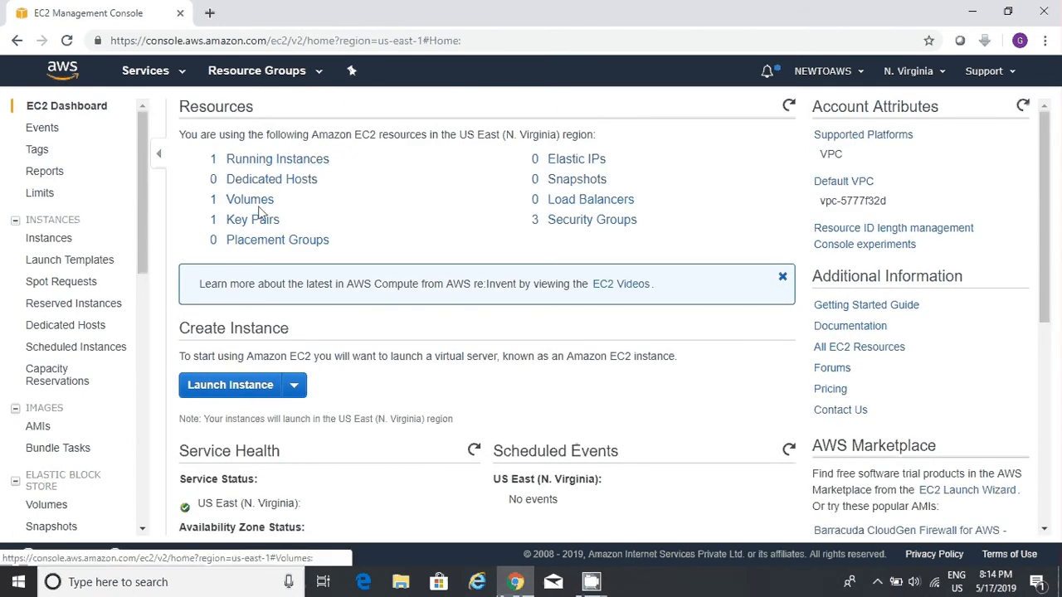
click(308, 165)
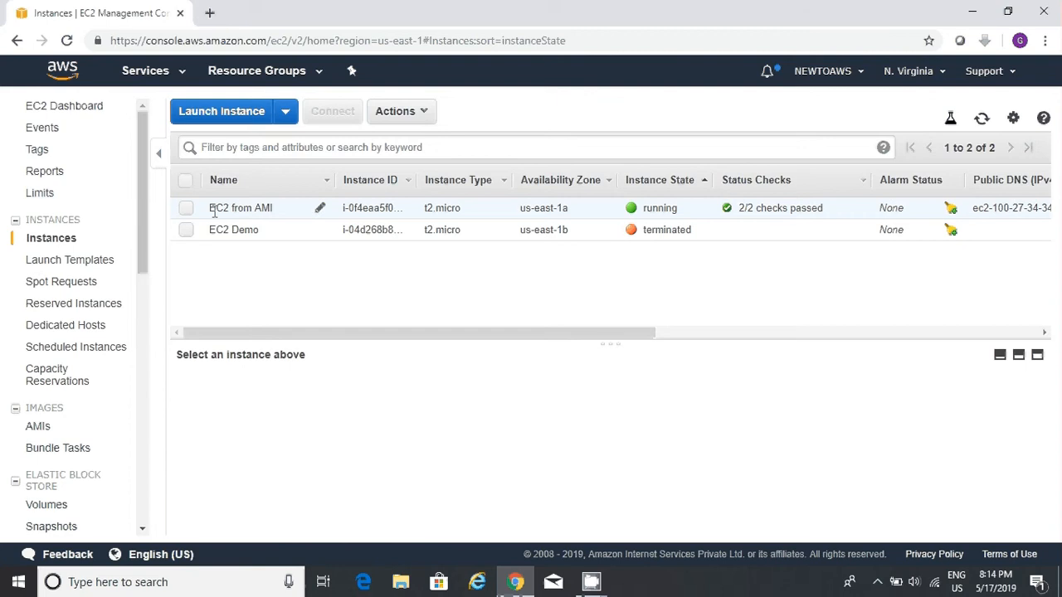
click(186, 208)
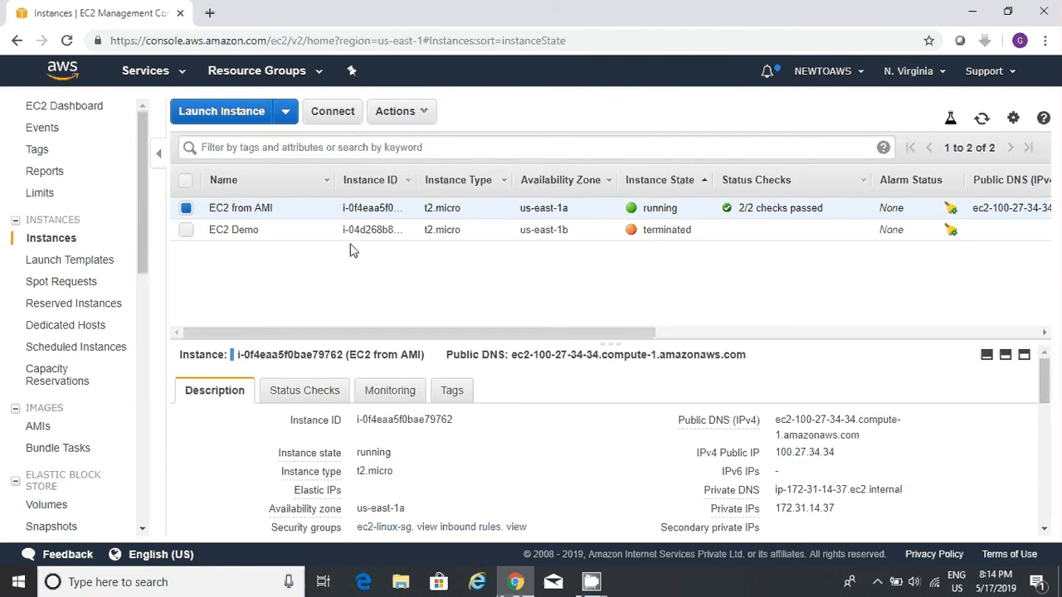
click(317, 211)
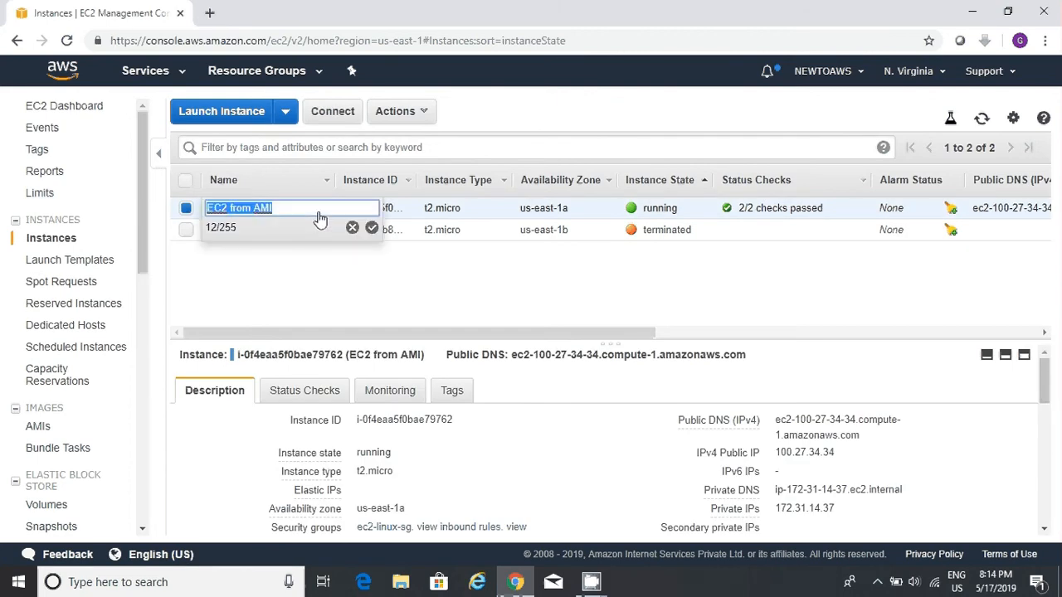
text(Static IP)
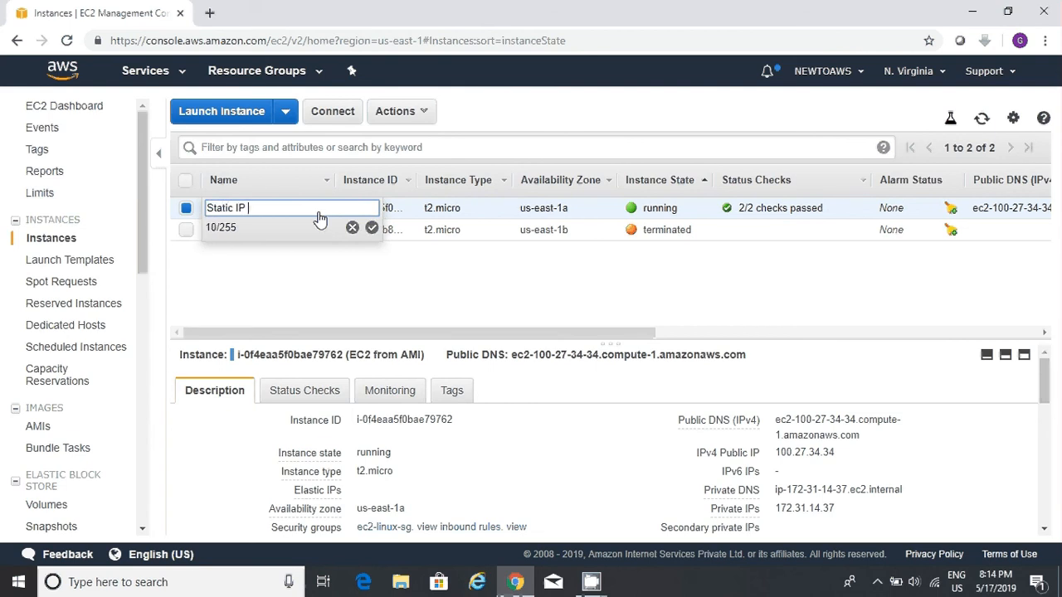
text( Demo)
click(372, 228)
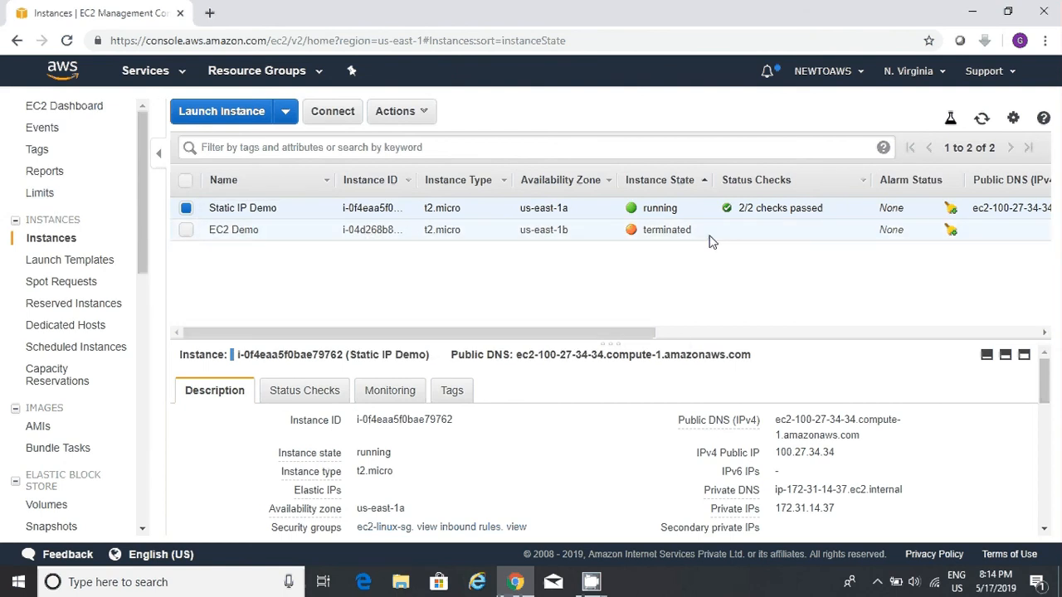
Copy the Static IP Demo instance's IPv4 public IP into a new Notepad document, and return to the EC2 console in Chrome.
mouse_move(842, 463)
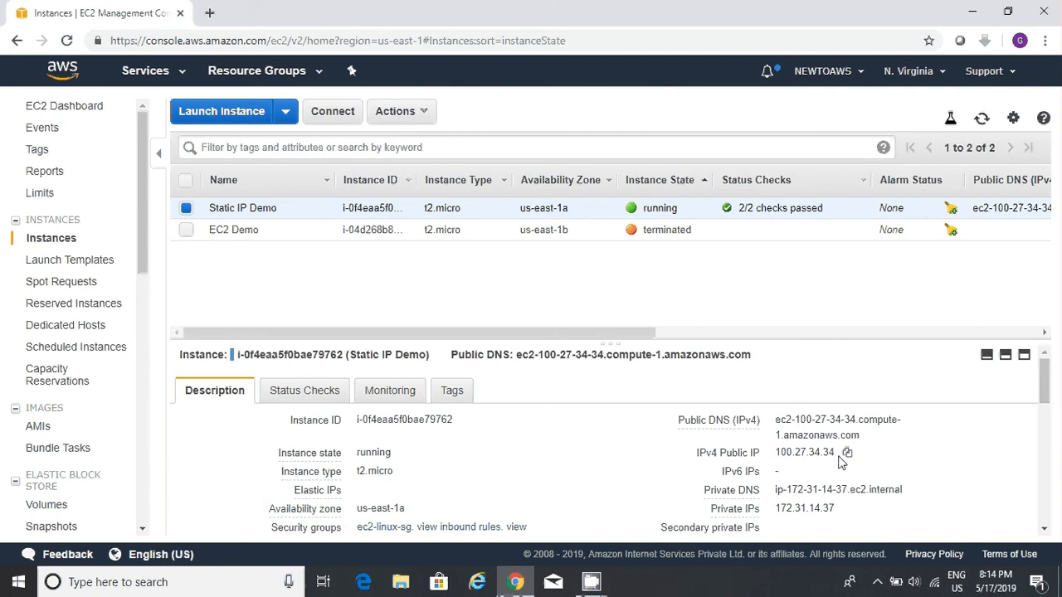
click(846, 455)
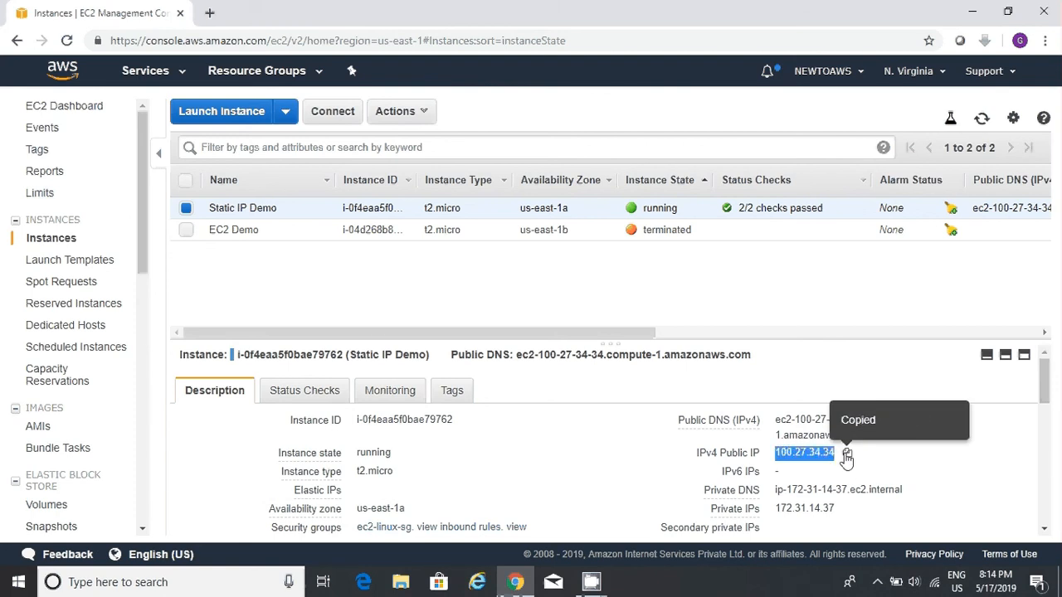
click(223, 585)
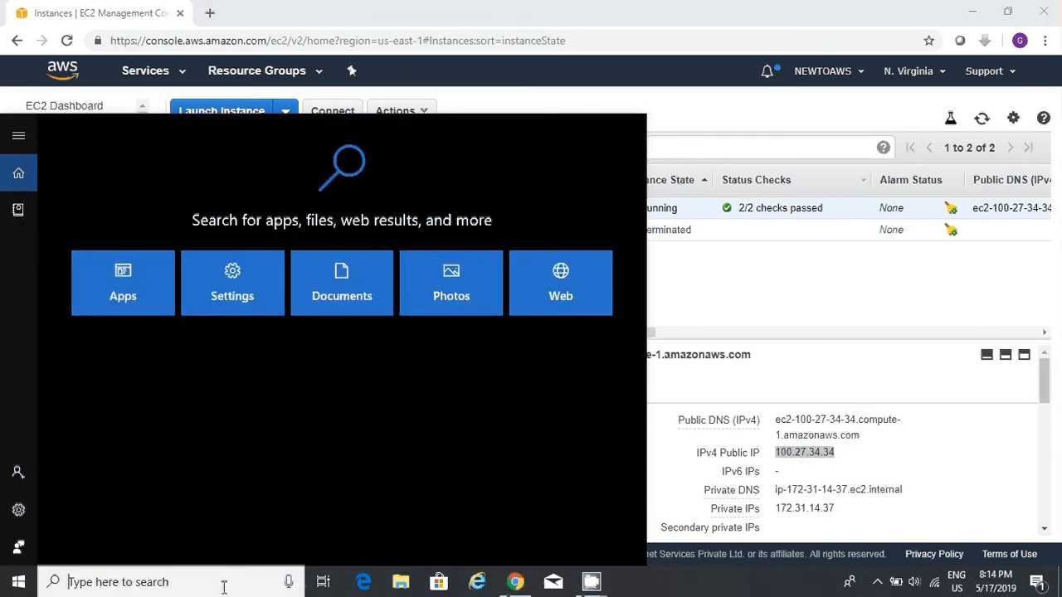
text(notepa)
key(Return)
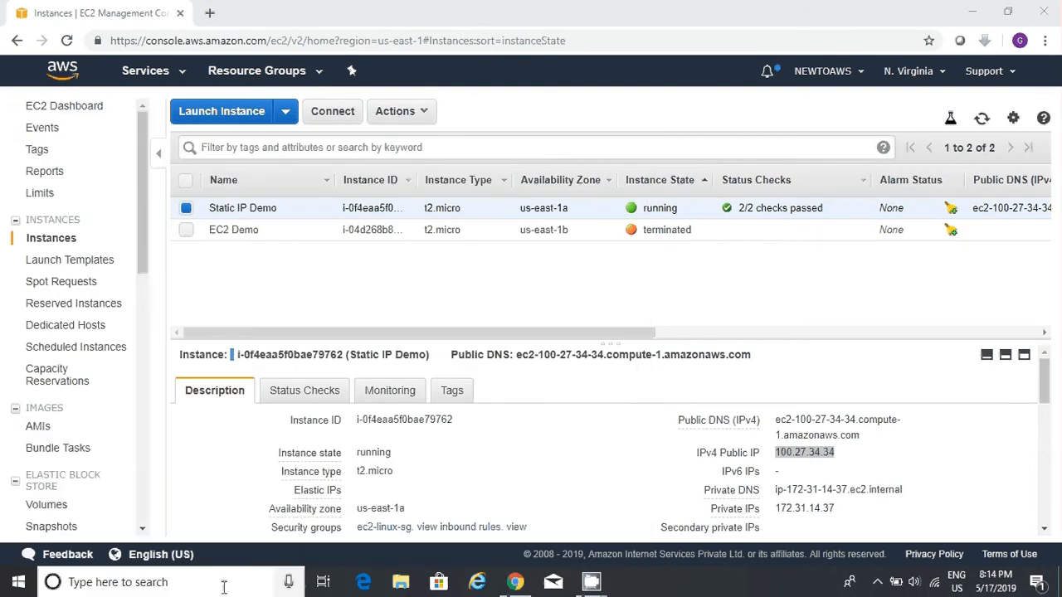
key(ctrl+v)
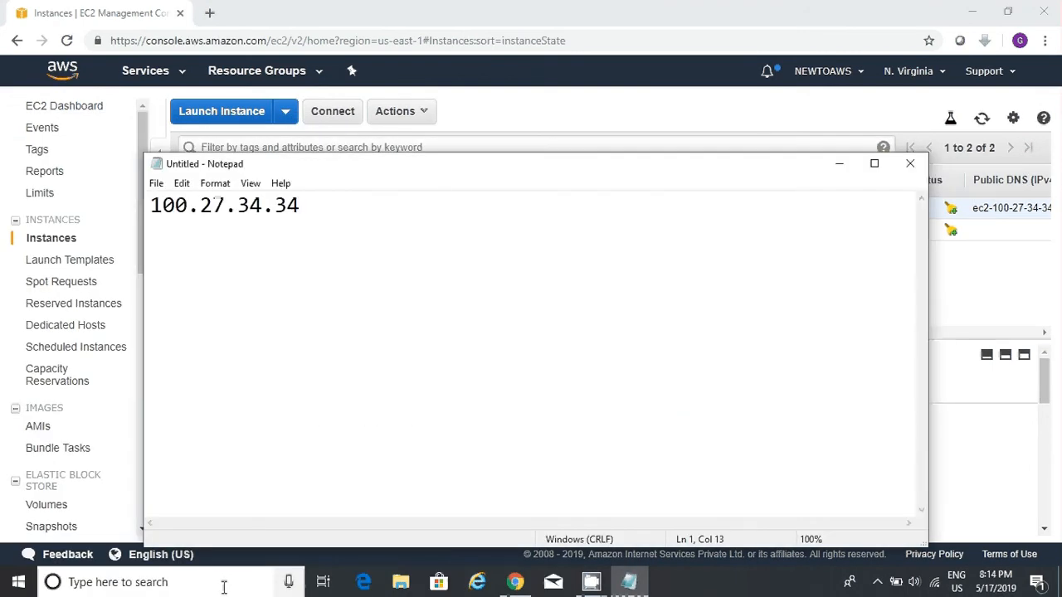
key(alt+Tab)
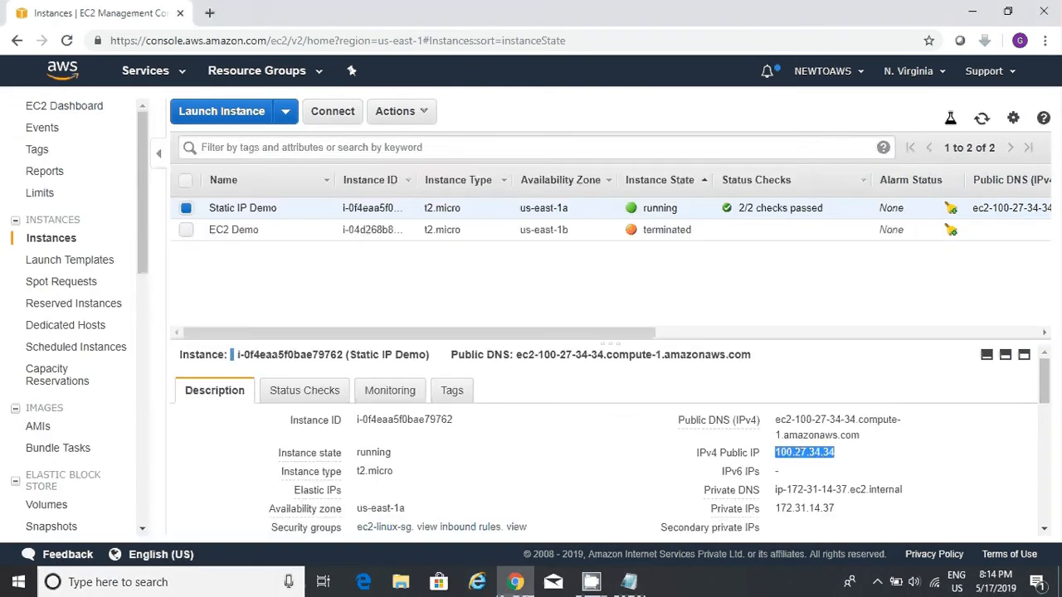
Copy the Static IP Demo instance's private IP beside the public IP in Notepad, start a new line, and return to Chrome.
click(847, 509)
key(alt+Tab)
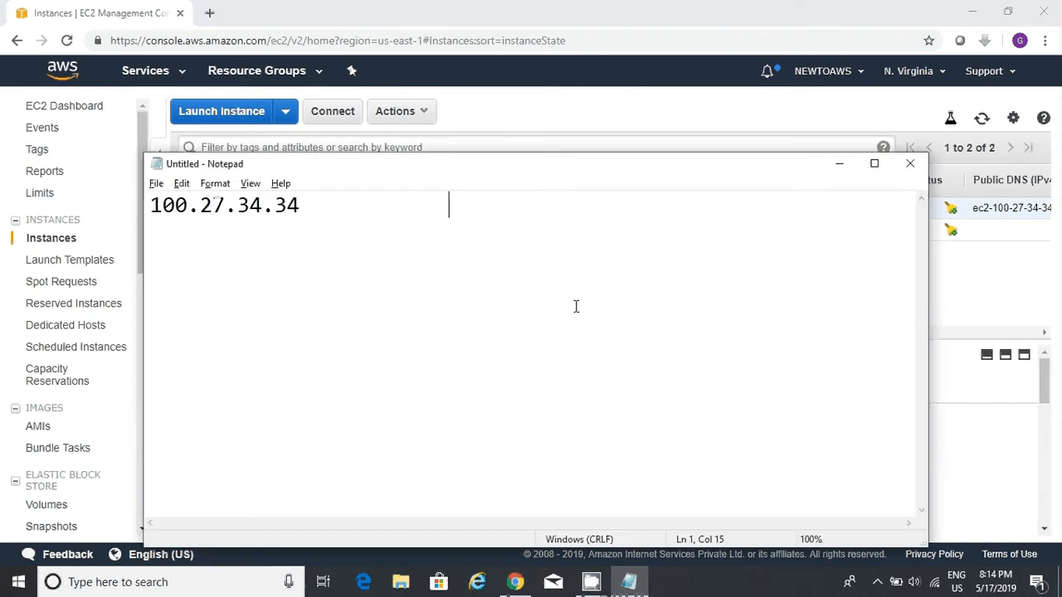
key(ctrl+v)
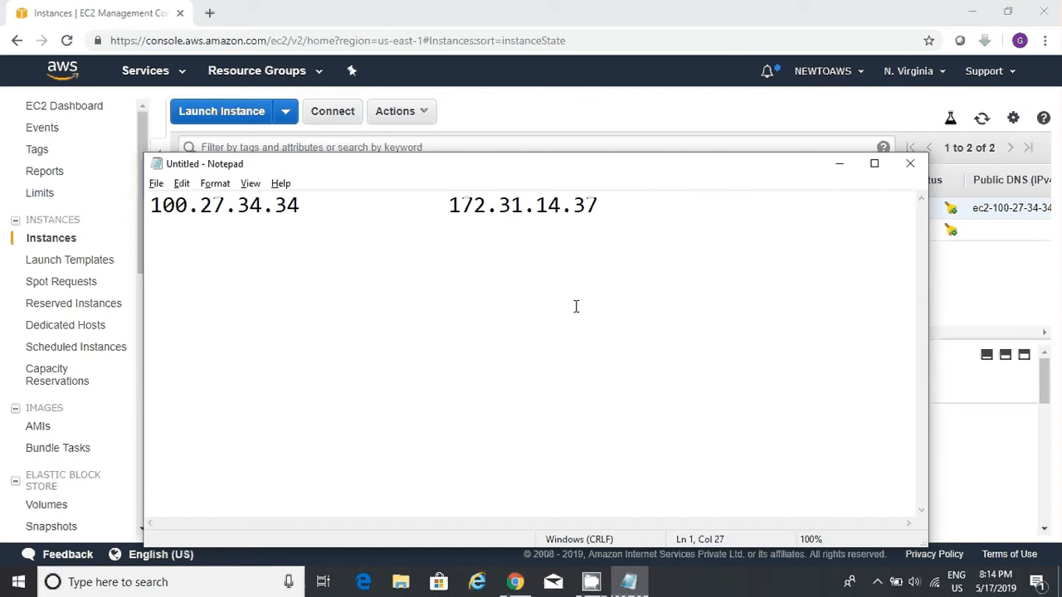
key(Return)
key(alt+Tab)
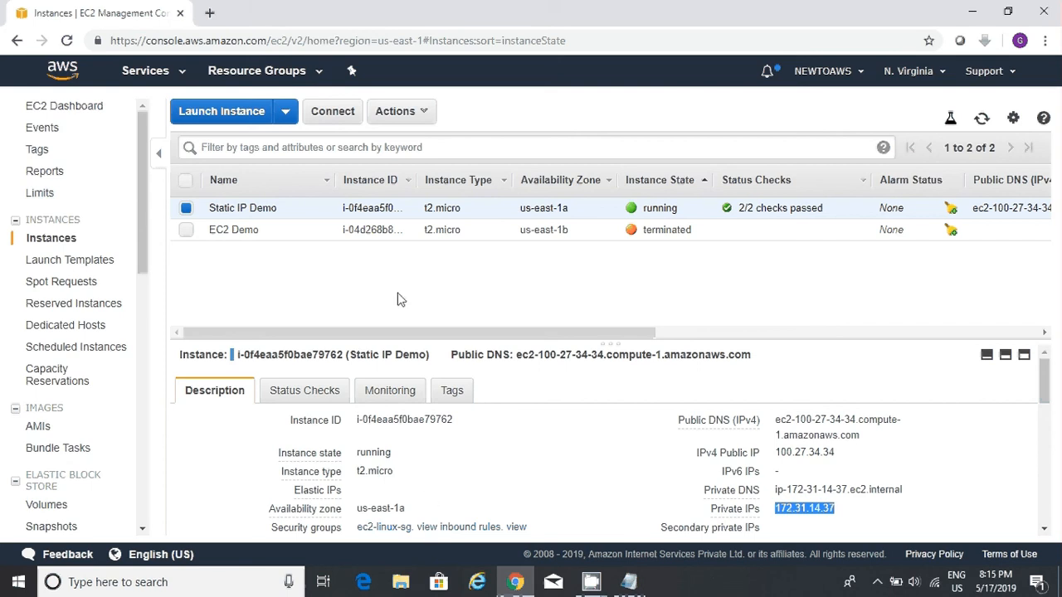
Stop the Static IP Demo instance and confirm the stop request.
click(417, 111)
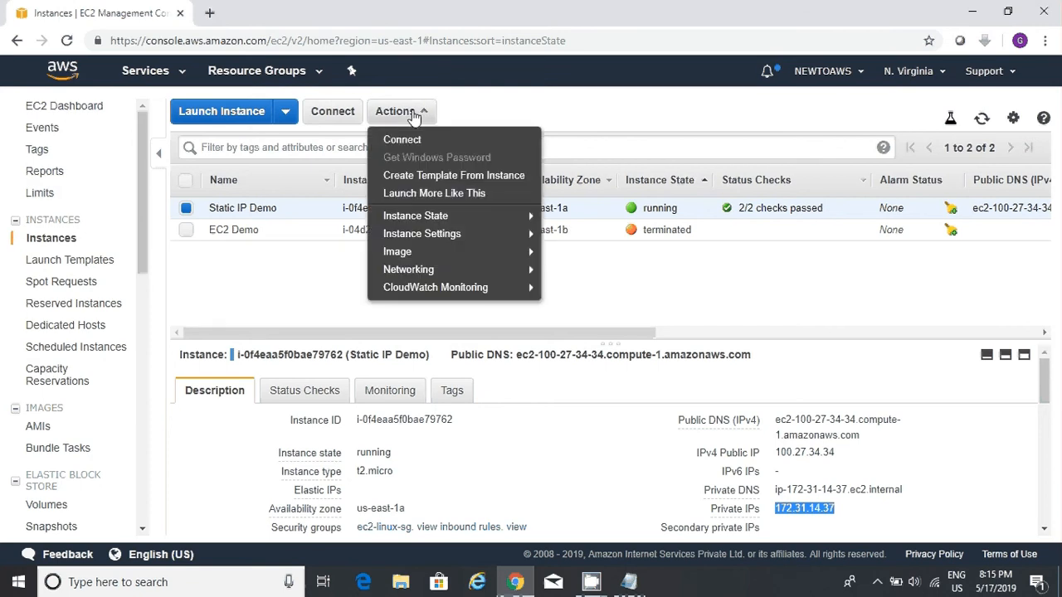
mouse_move(449, 217)
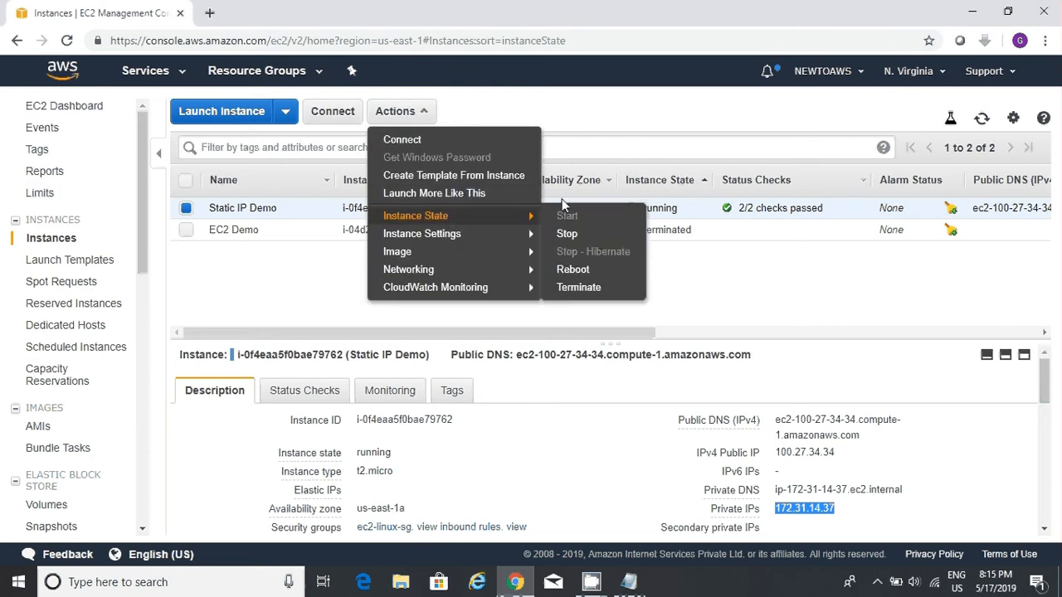
click(568, 235)
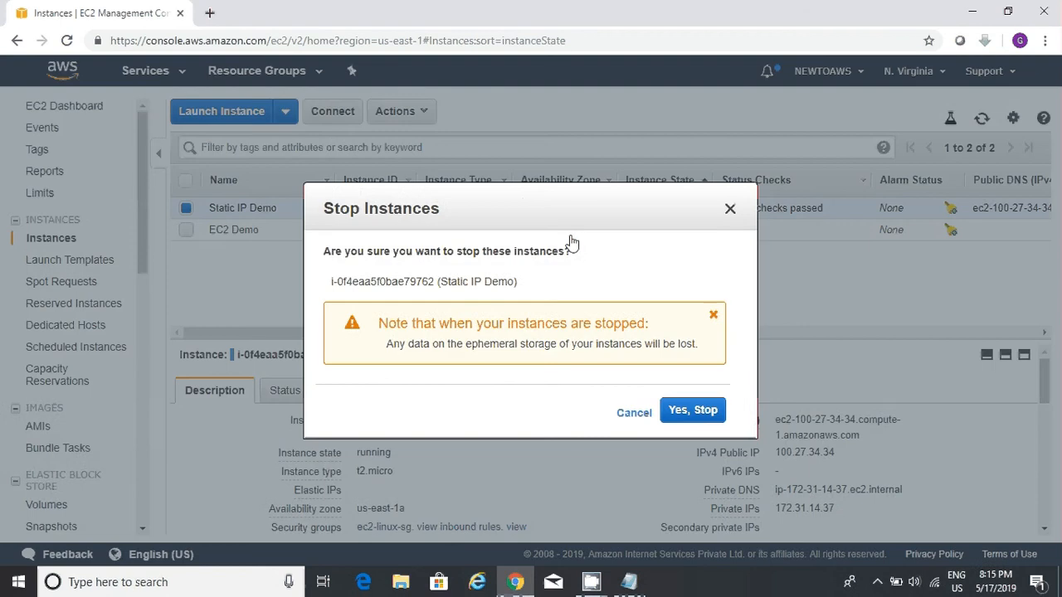
click(699, 415)
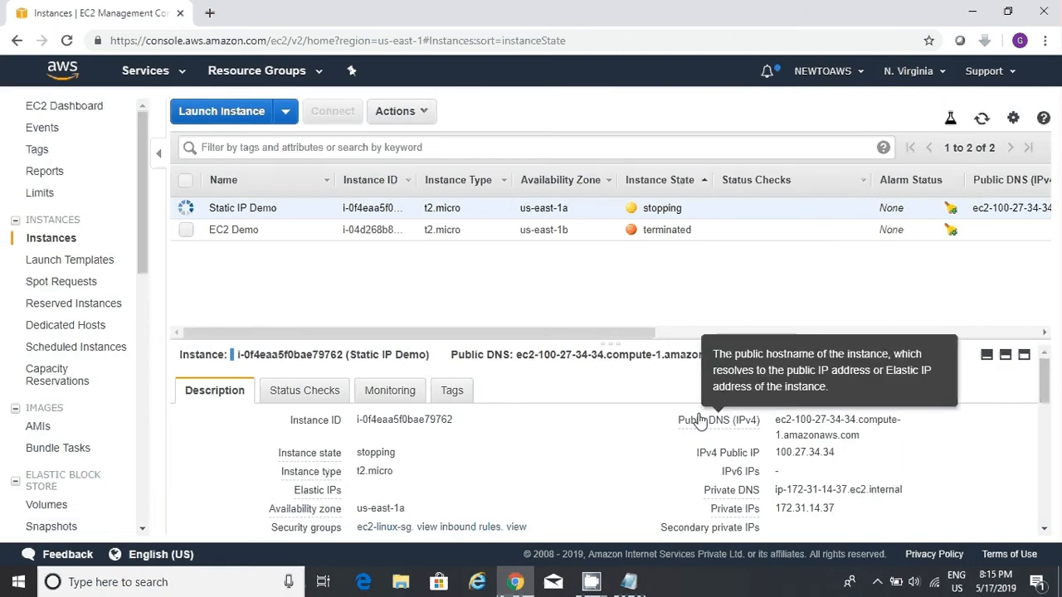
Refresh the instance list repeatedly to check when the Static IP Demo instance has finished stopping.
click(981, 119)
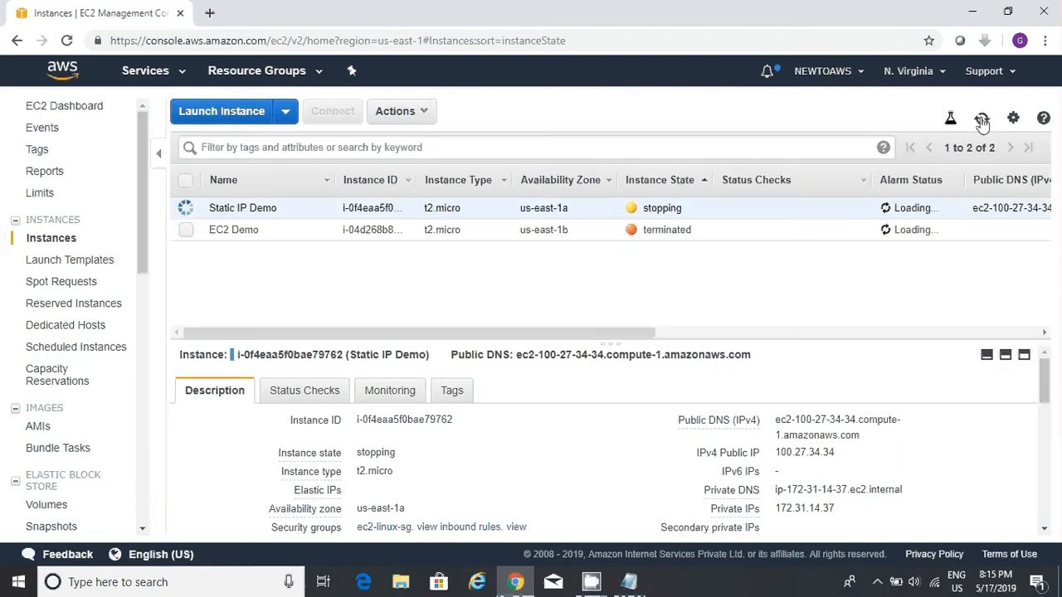
click(981, 121)
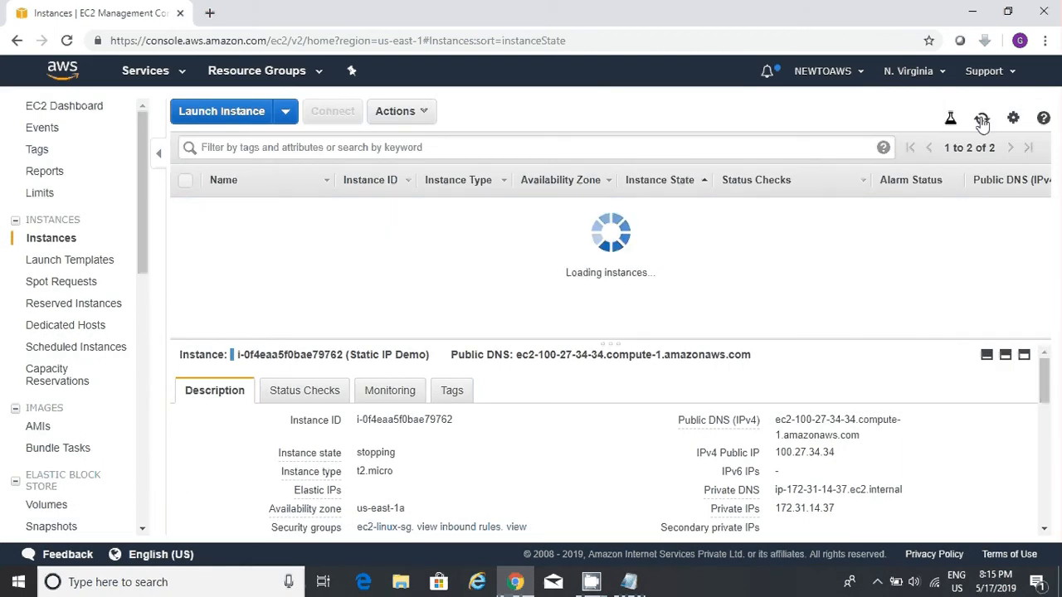
click(983, 121)
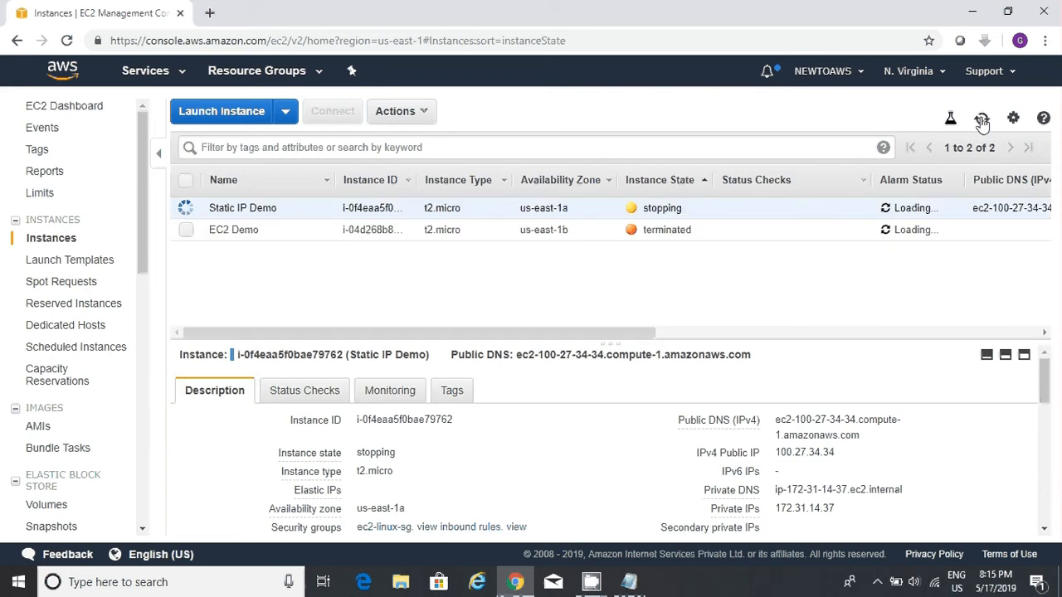
click(982, 121)
click(983, 121)
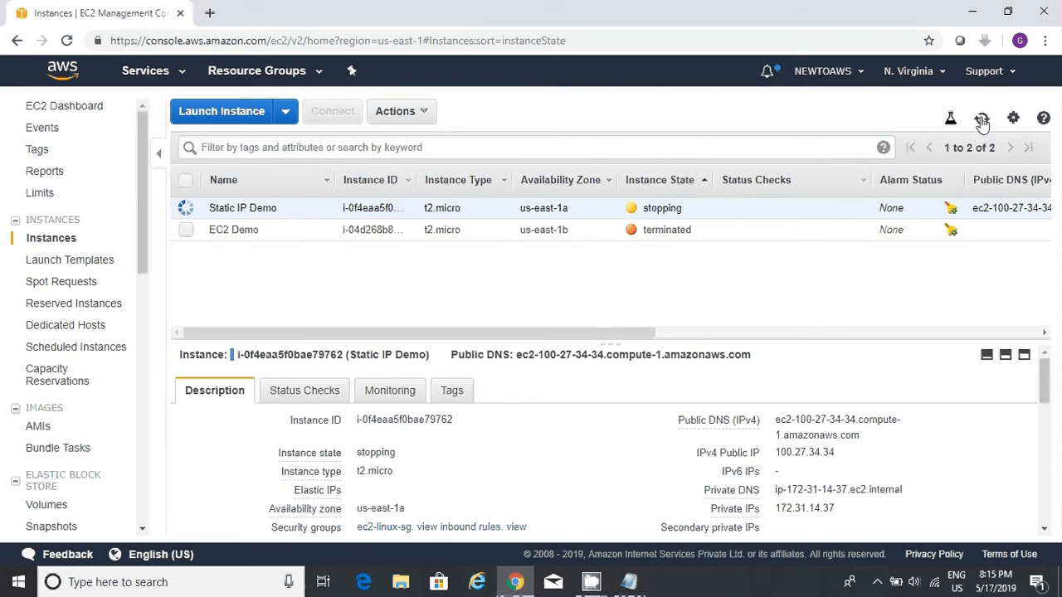
click(982, 121)
click(982, 121)
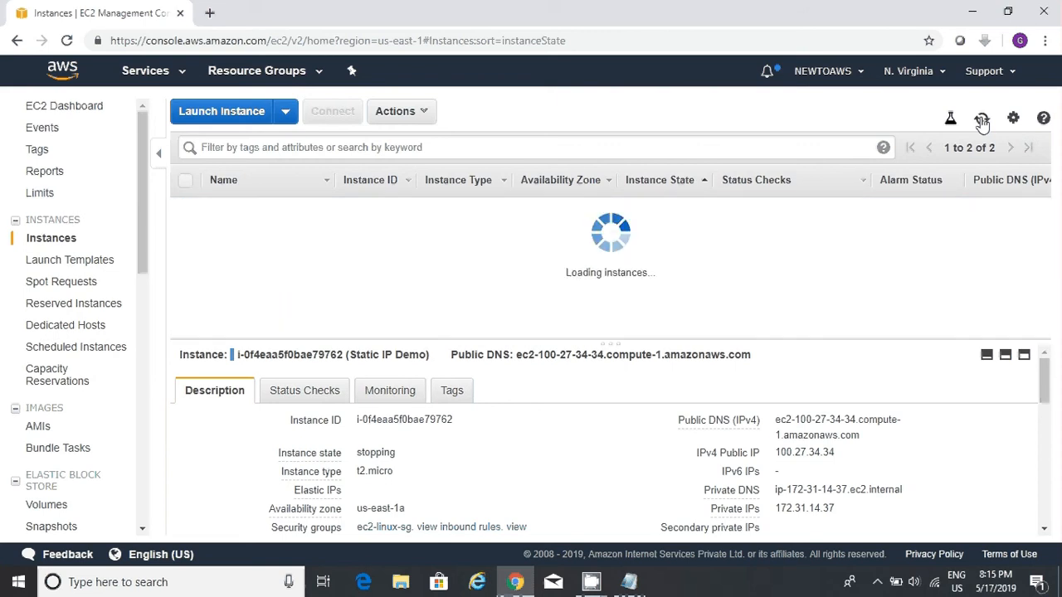
click(982, 121)
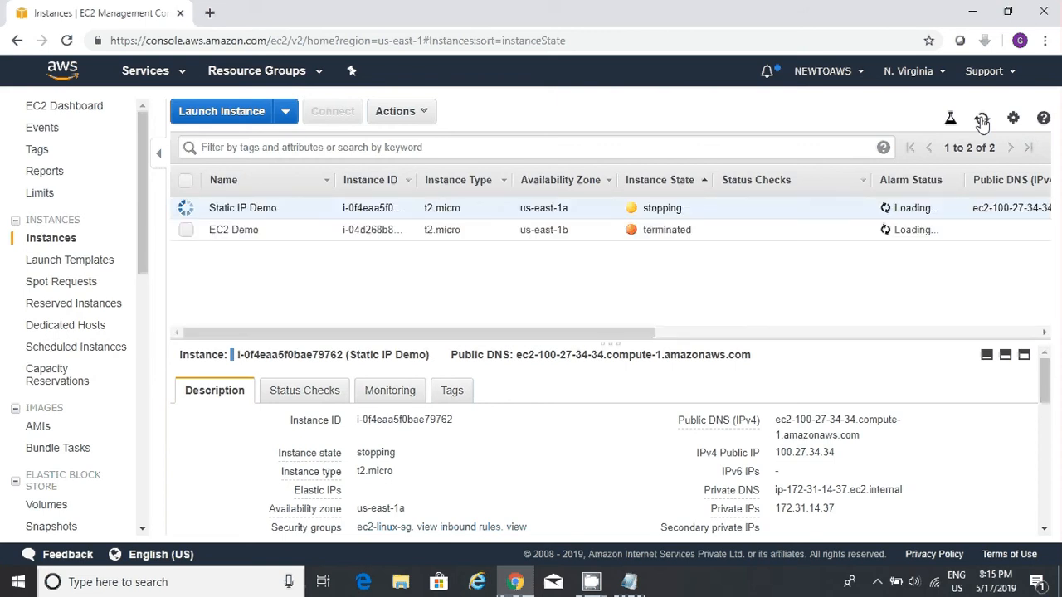
click(982, 121)
click(982, 121)
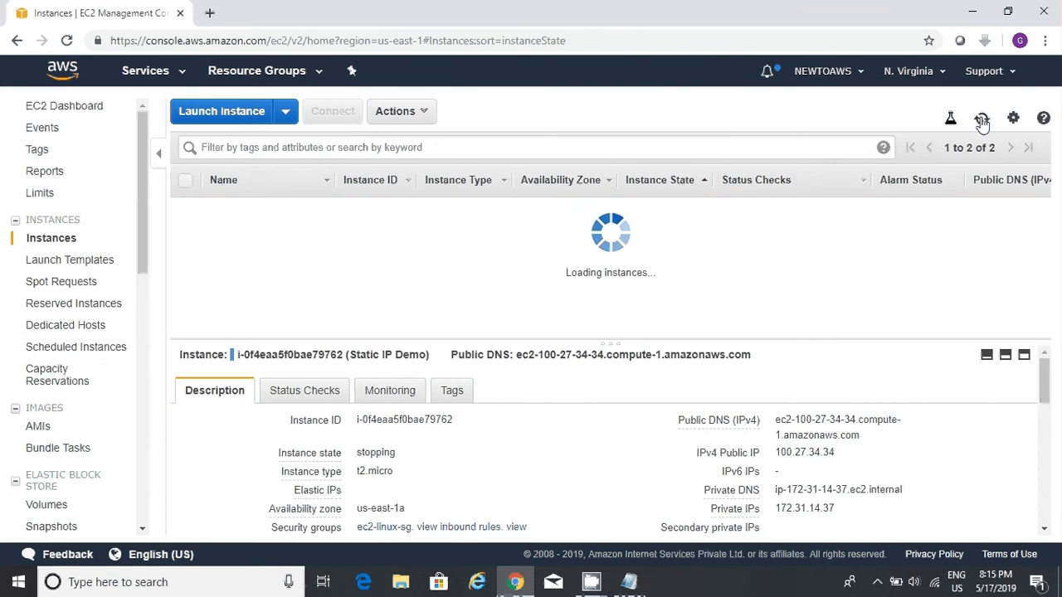
click(982, 121)
click(982, 121)
click(982, 121)
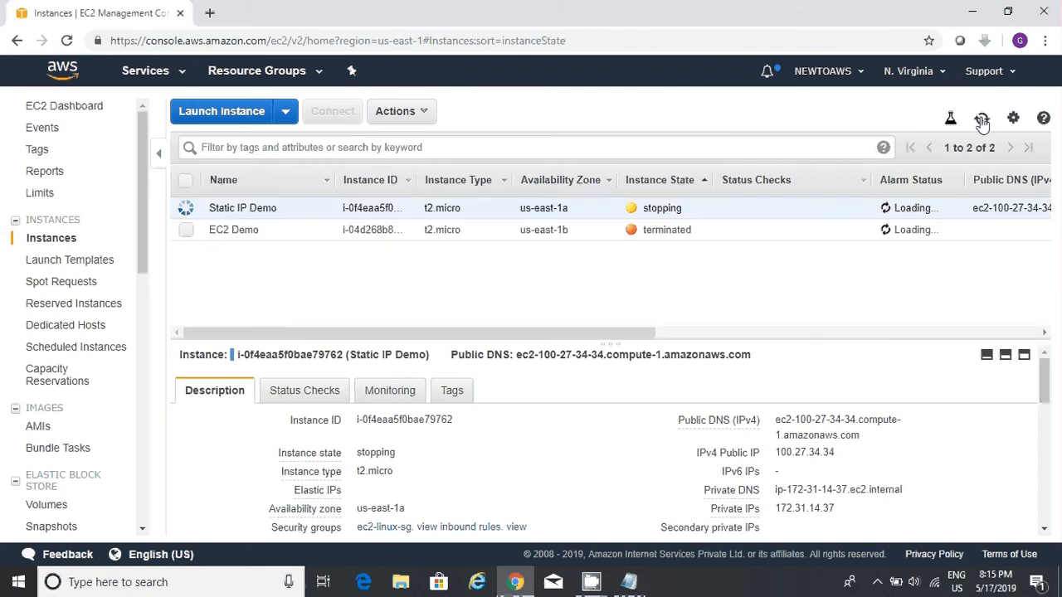
click(982, 121)
click(982, 121)
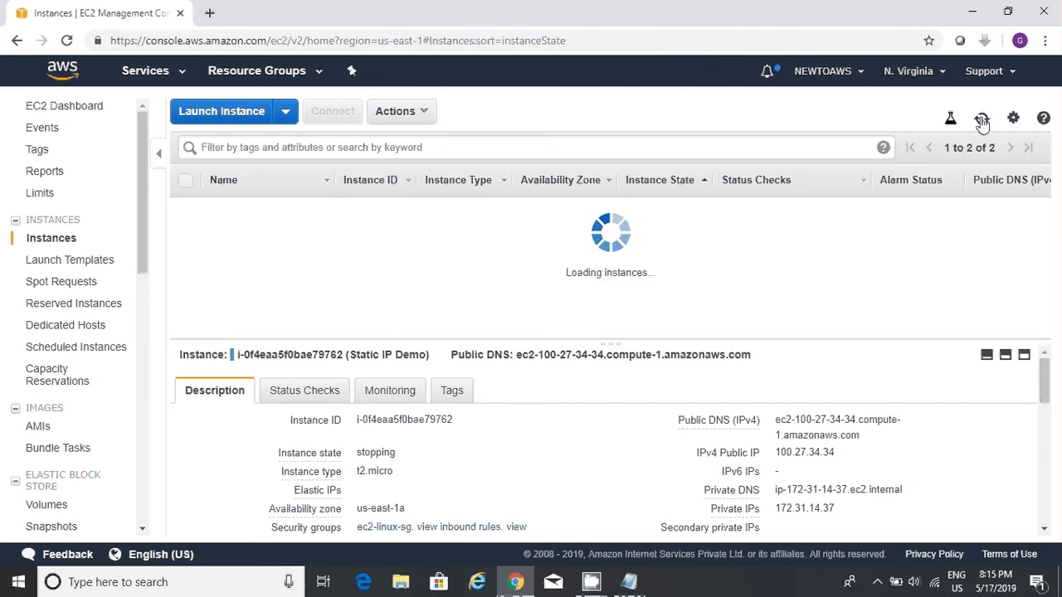
click(982, 121)
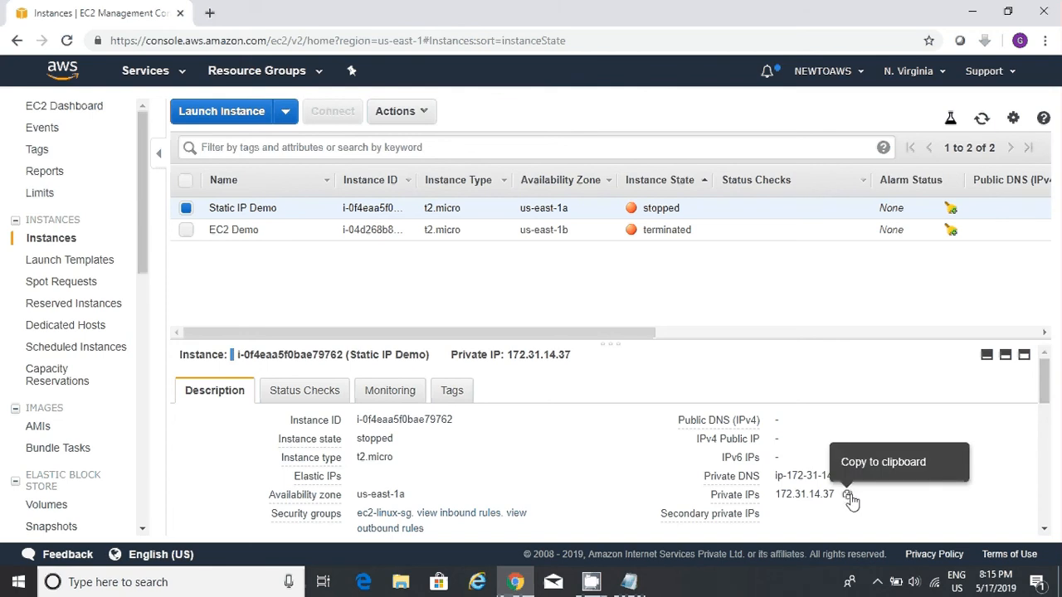
Copy the stopped instance's private IP into the second line of the private IP column in Notepad, and return to Chrome.
click(848, 496)
key(alt+Tab)
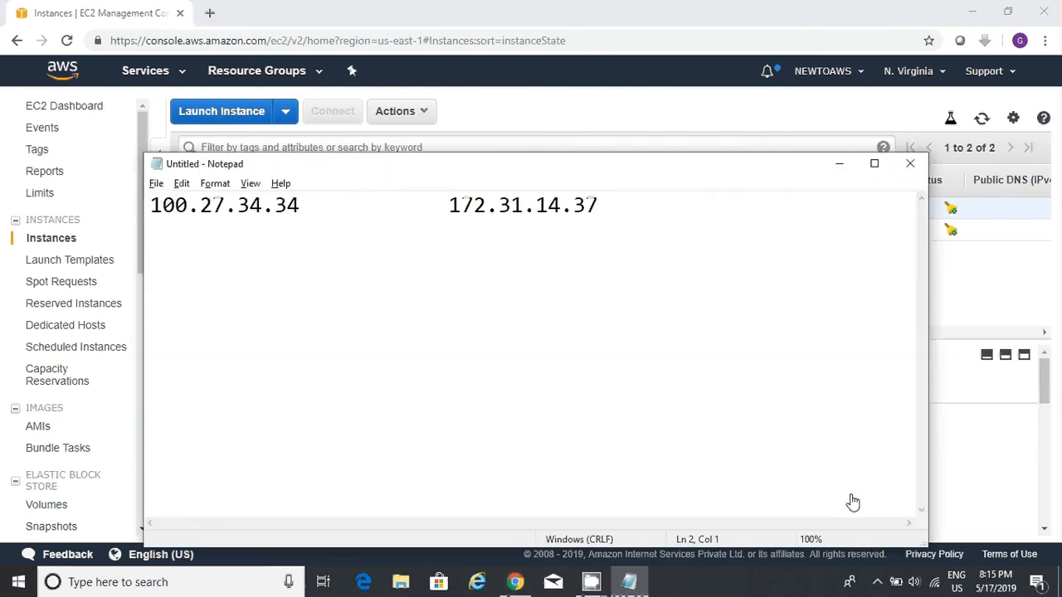
key(Tab)
key(Tab)
key(Tab)
key(ctrl+v)
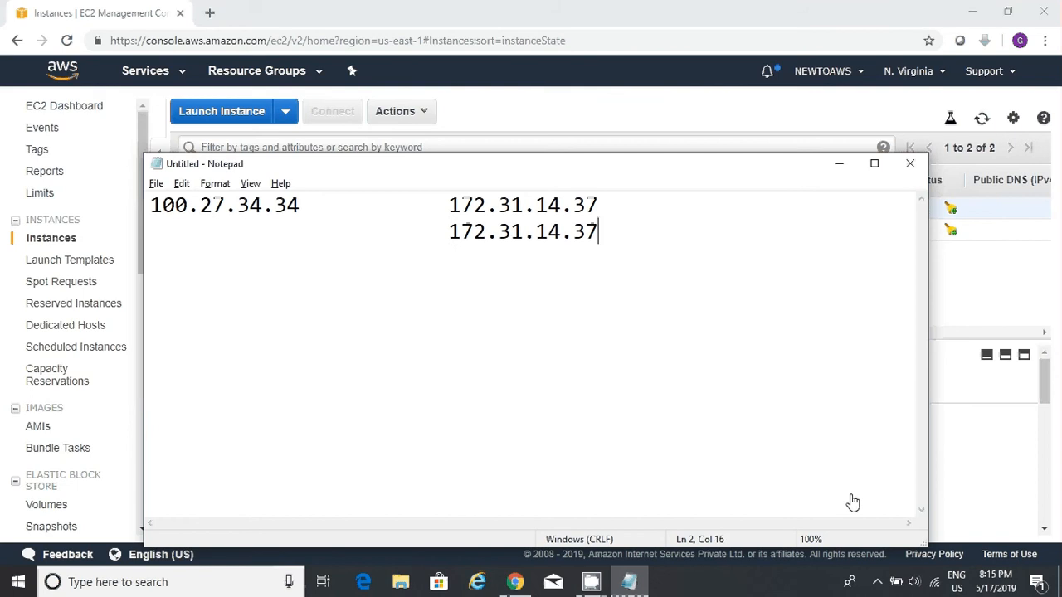
key(Return)
key(alt+Tab)
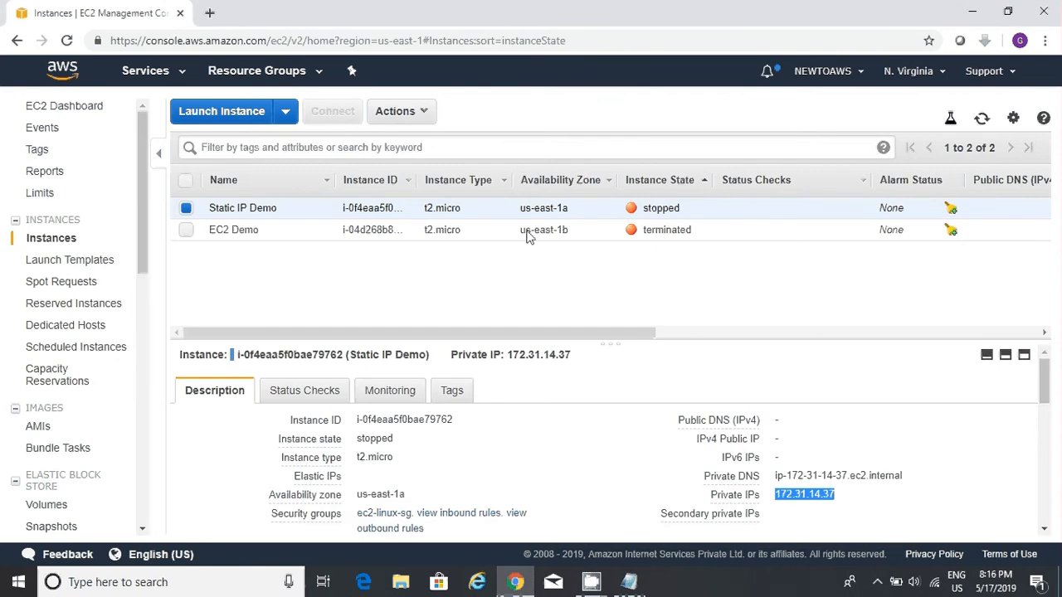
Start the Static IP Demo instance again and refresh the instance list until it is running.
click(422, 111)
mouse_move(469, 223)
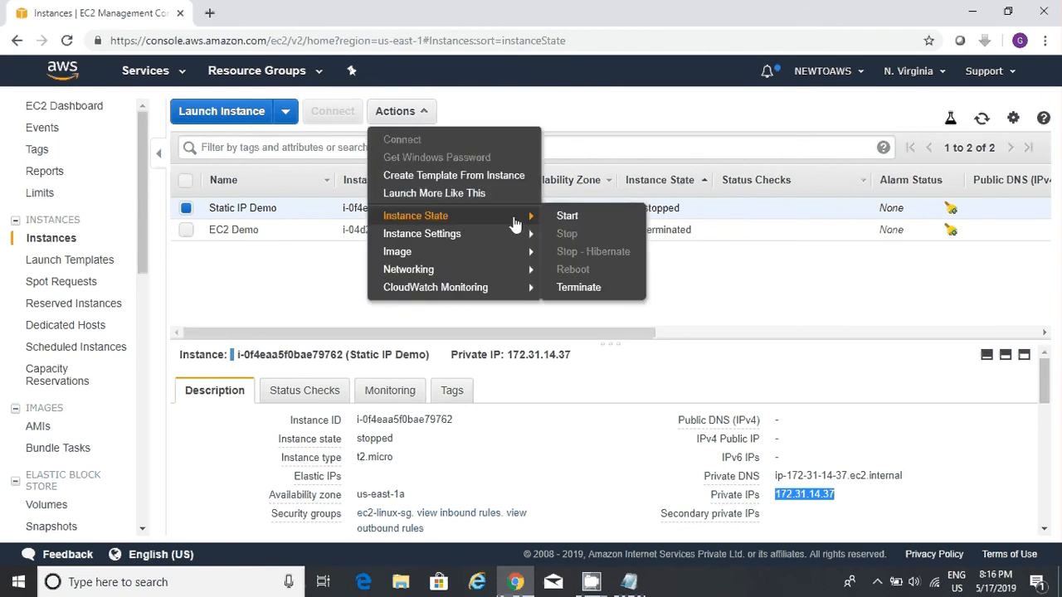
click(574, 216)
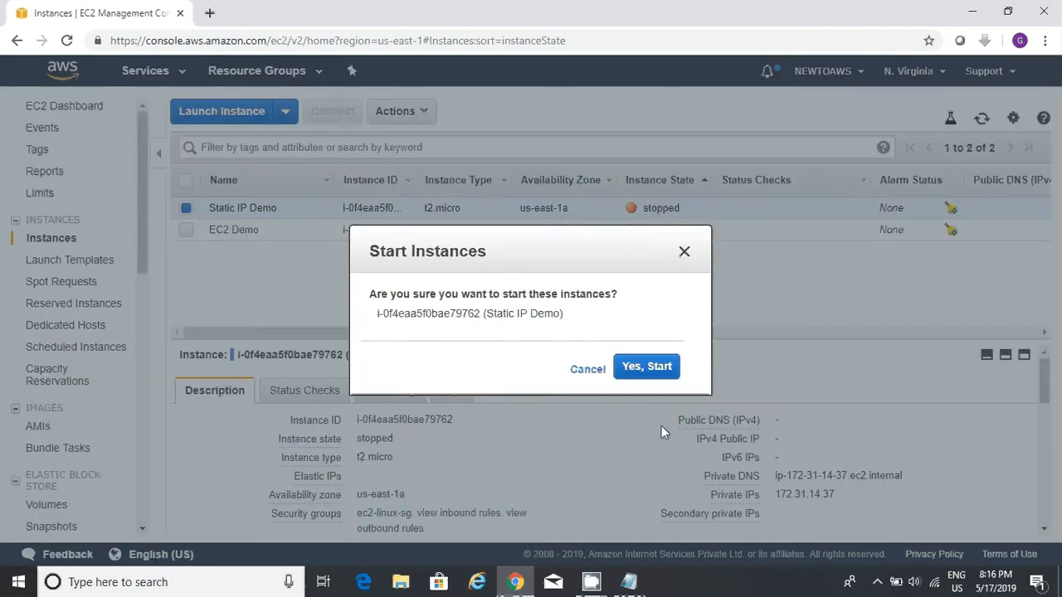
click(656, 372)
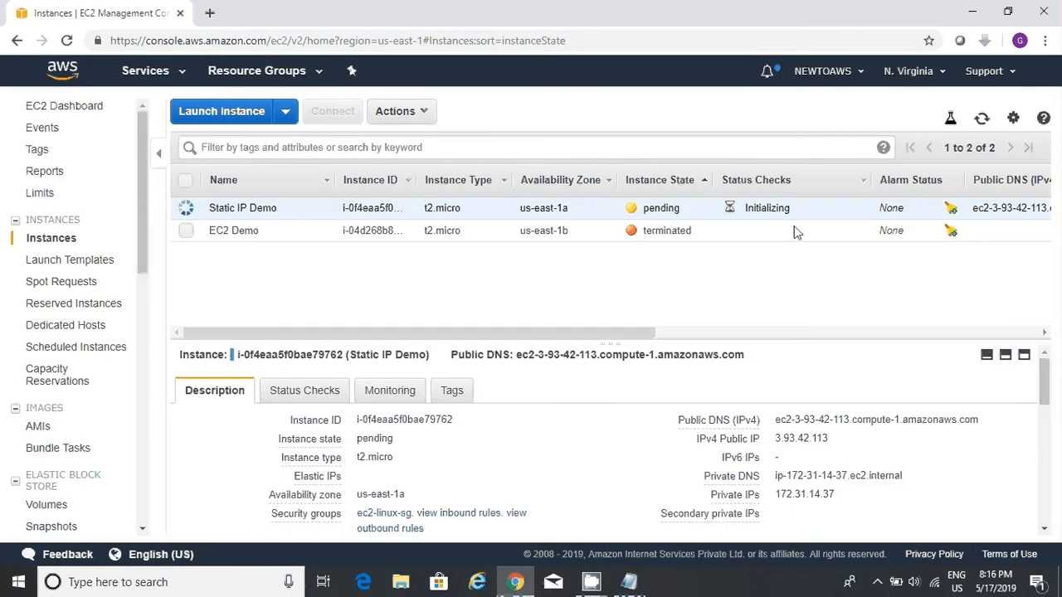
click(983, 122)
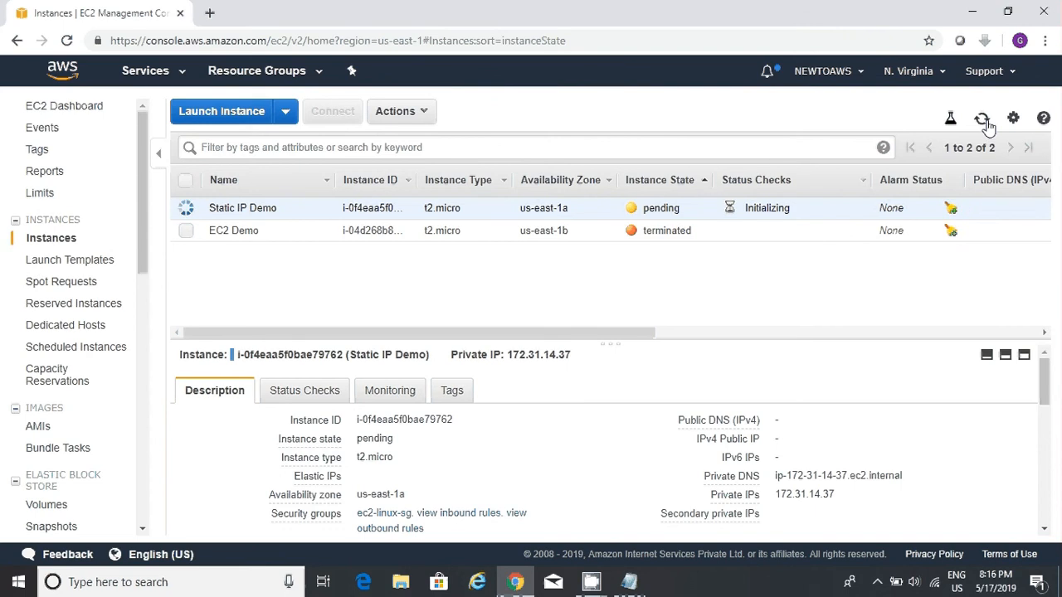
click(984, 122)
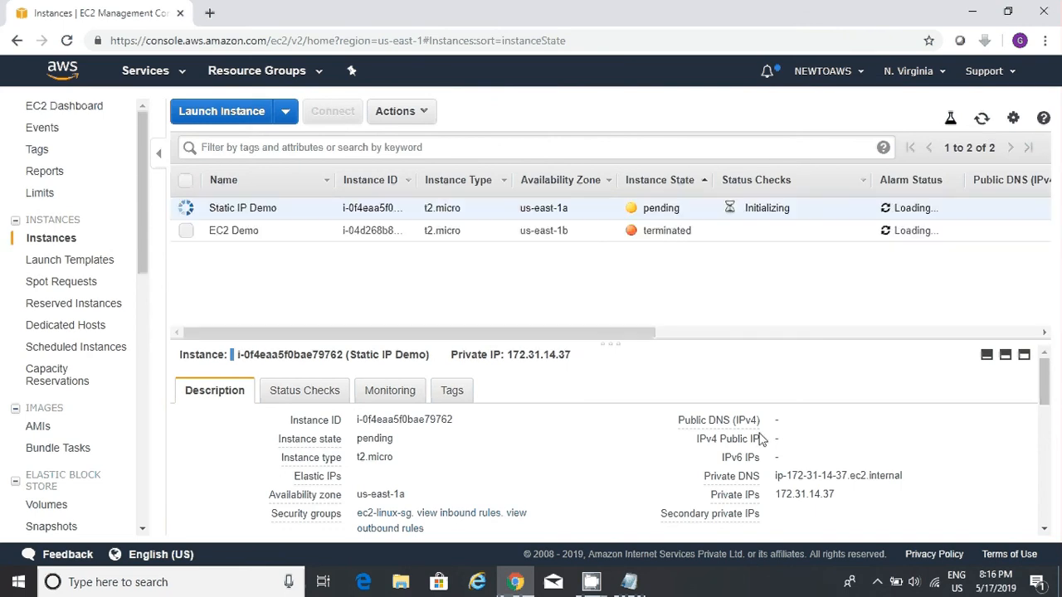
click(981, 121)
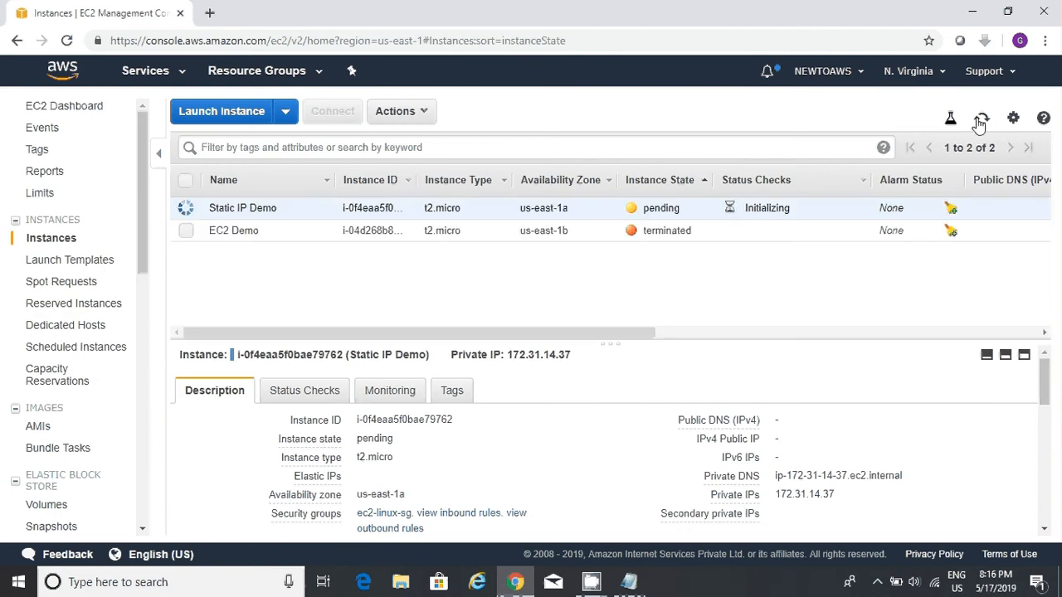
click(981, 122)
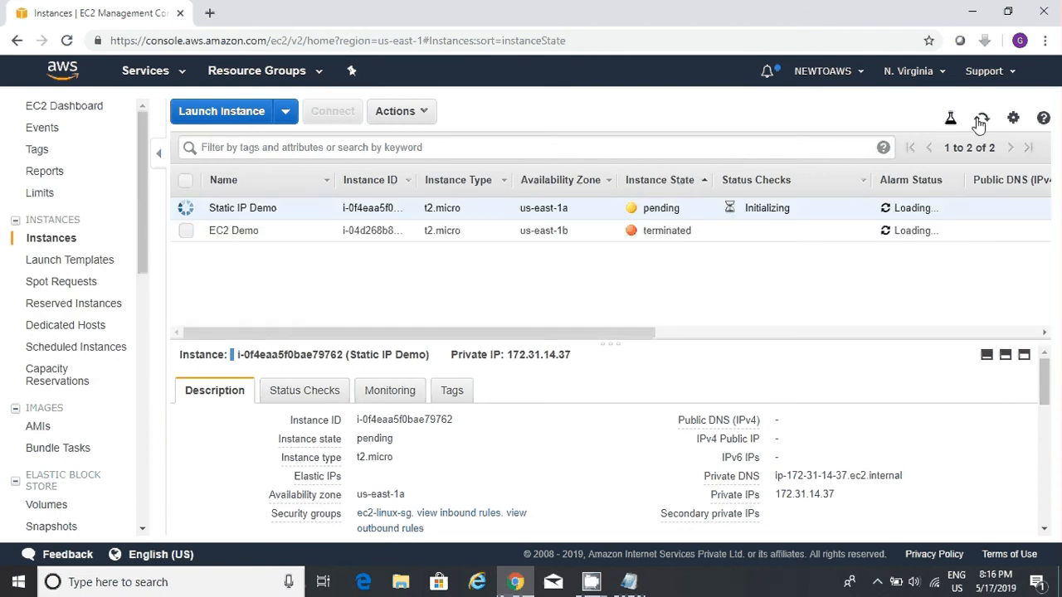
click(981, 121)
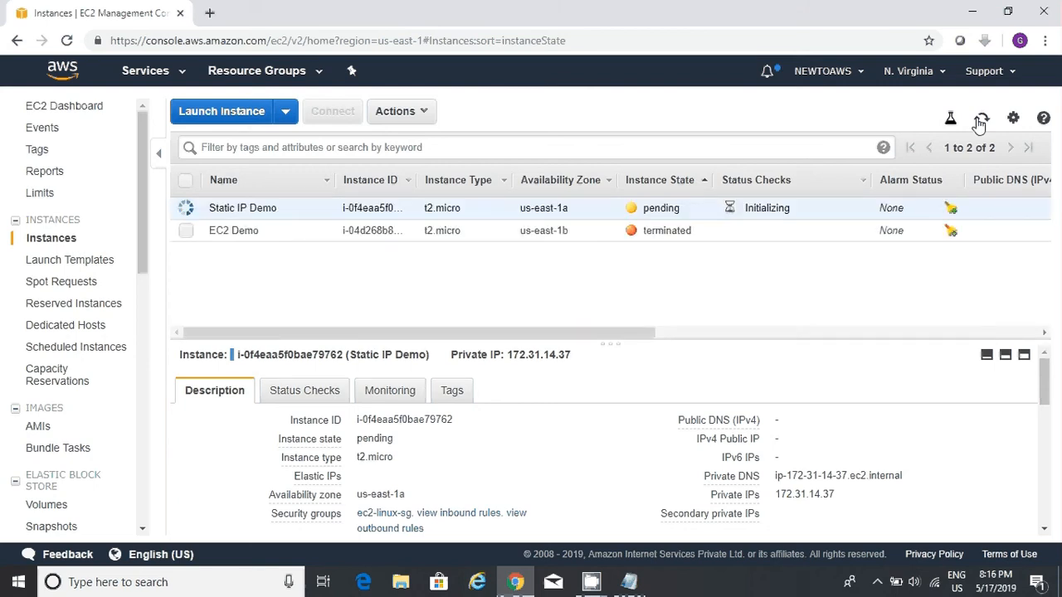
click(981, 120)
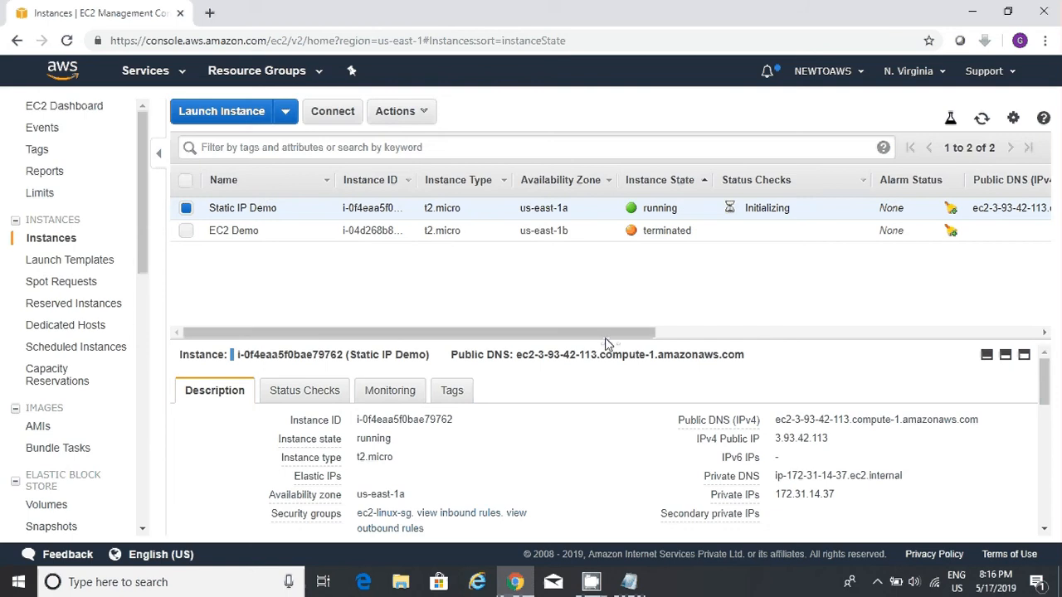
Copy the restarted instance's IPv4 public IP 3.93.42.113 into the third line in Notepad, and return to Chrome.
mouse_move(847, 450)
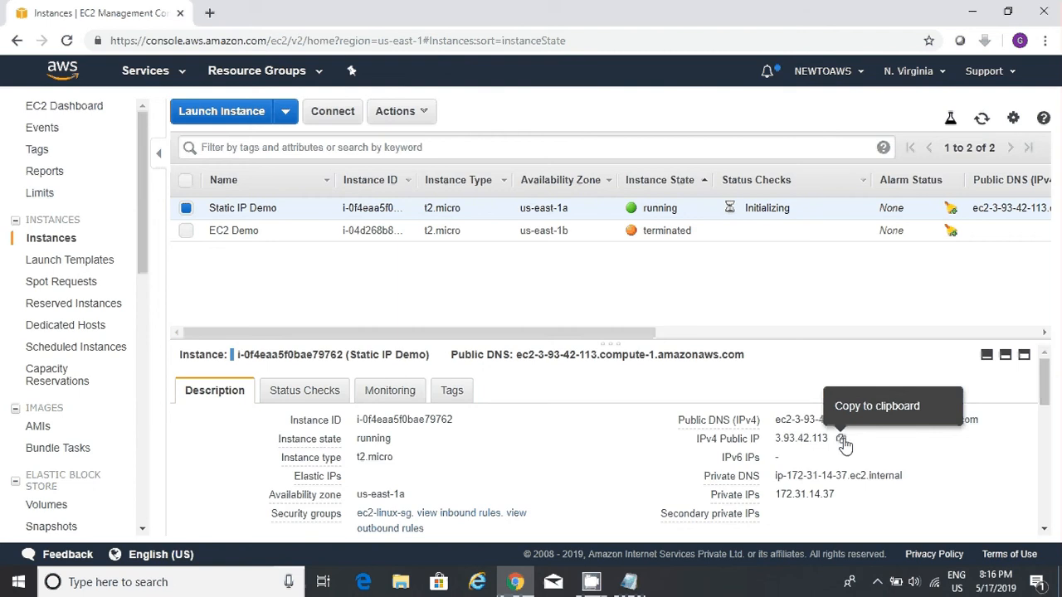
click(842, 440)
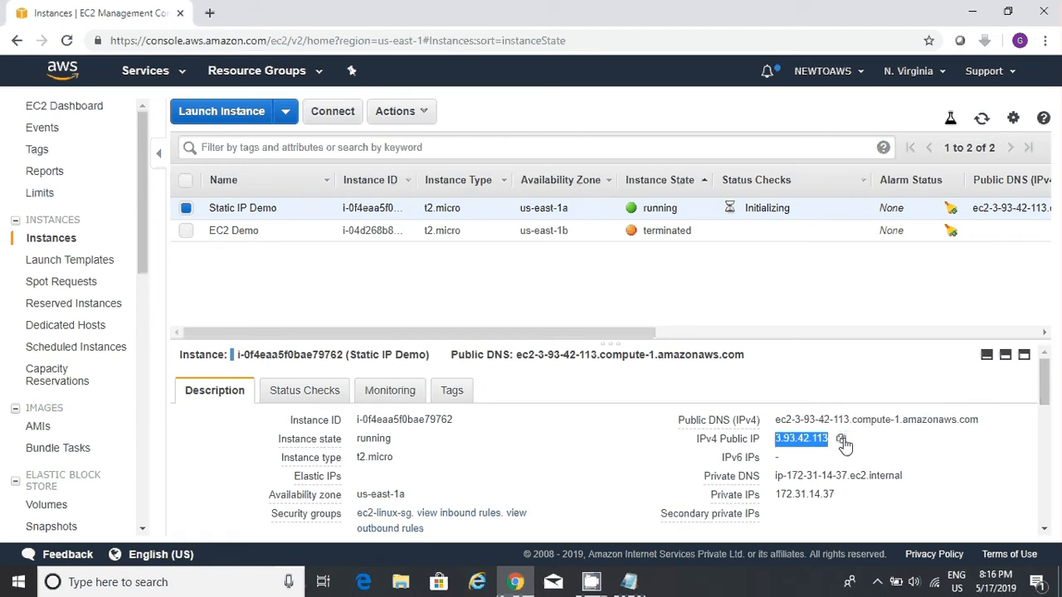
key(alt+Tab)
key(ctrl+v)
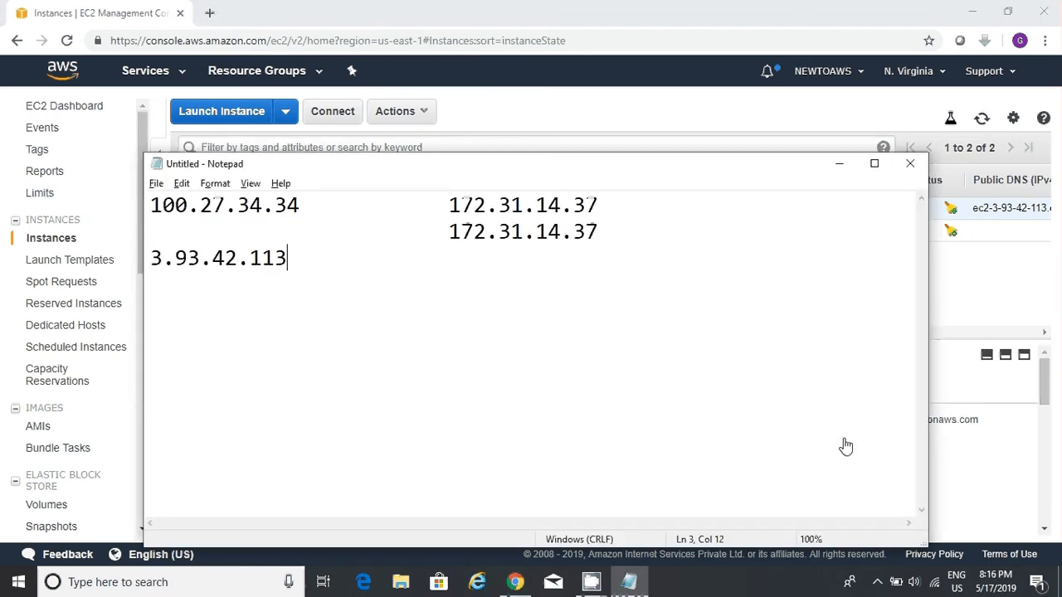
key(Tab)
key(Tab)
key(alt+Tab)
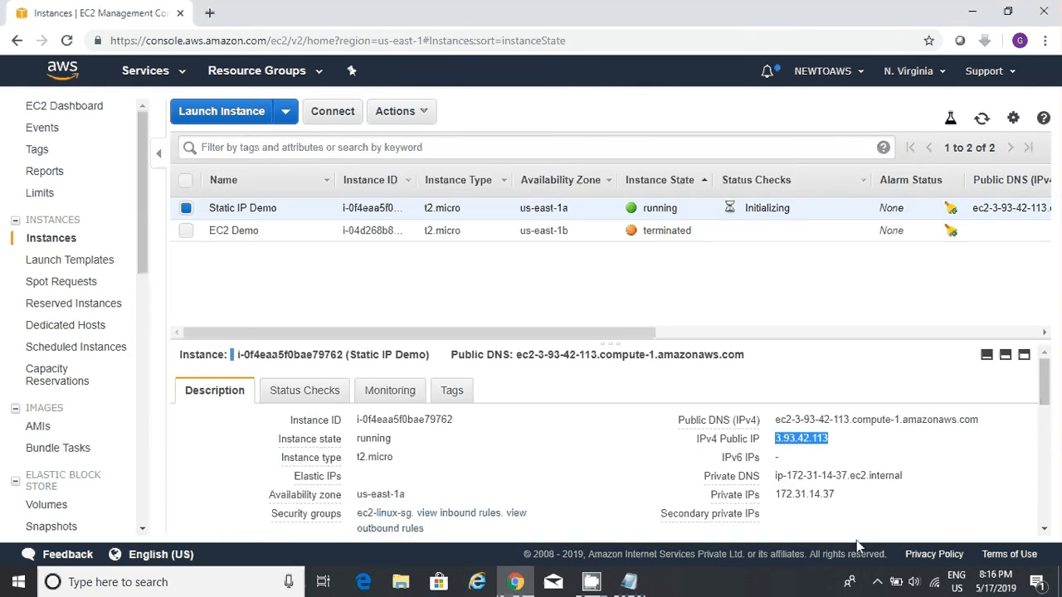
Copy the restarted instance's private IP 172.31.14.37 beside its new public IP in Notepad.
click(846, 496)
key(alt+Tab)
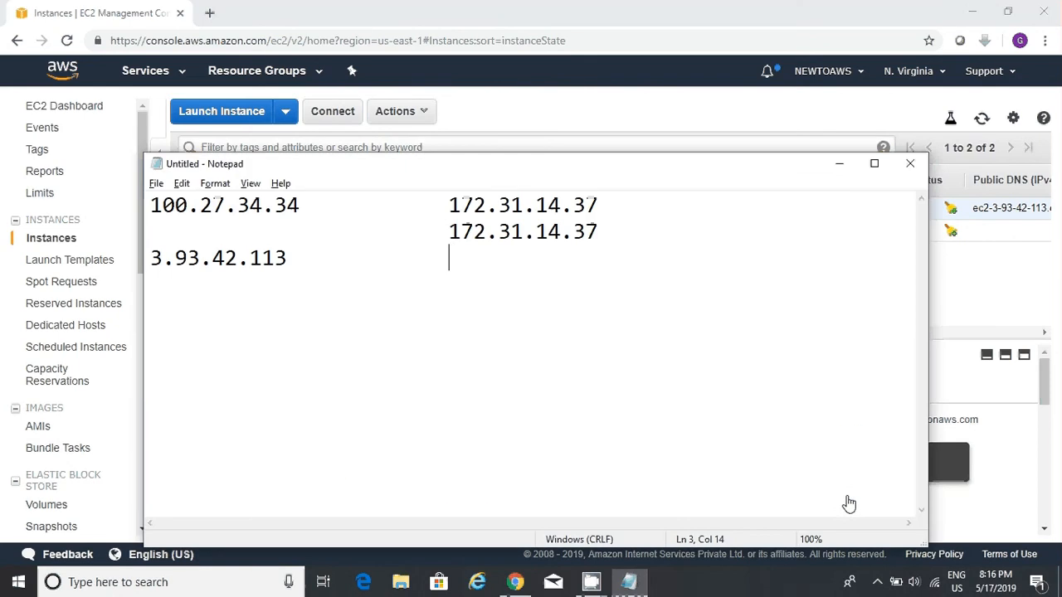
key(ctrl+v)
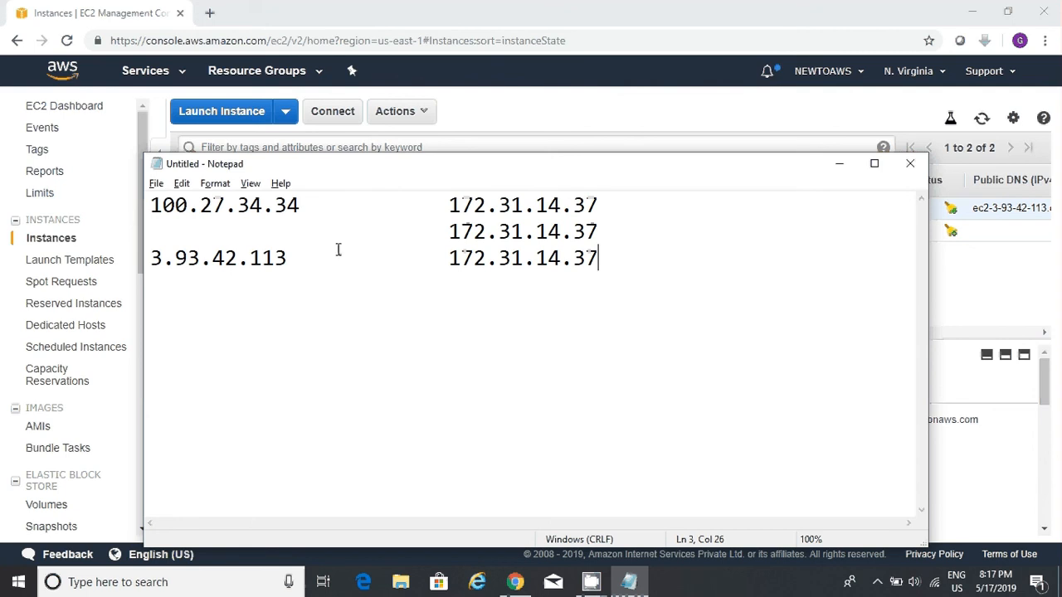
Switch from Notepad to Chrome and open a new browser tab.
click(238, 231)
click(214, 18)
click(211, 14)
key(ctrl+v)
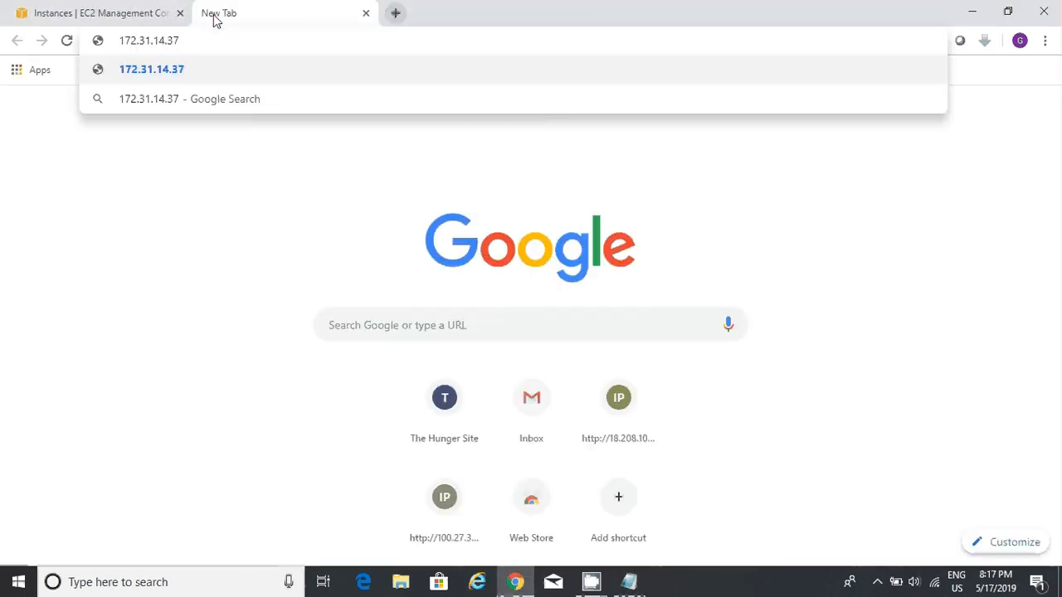
key(ctrl+a)
key(BackSpace)
Copy the restarted instance's public IP 3.93.42.113 from Notepad and load it in the new Chrome tab.
key(alt+Tab)
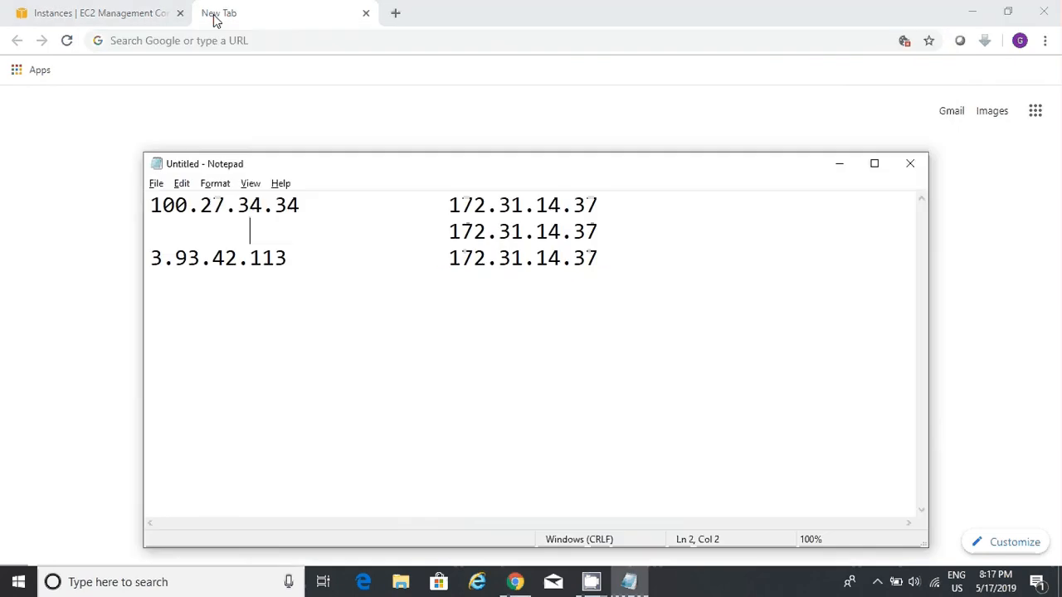
click(294, 259)
key(shift+Home)
key(alt+Tab)
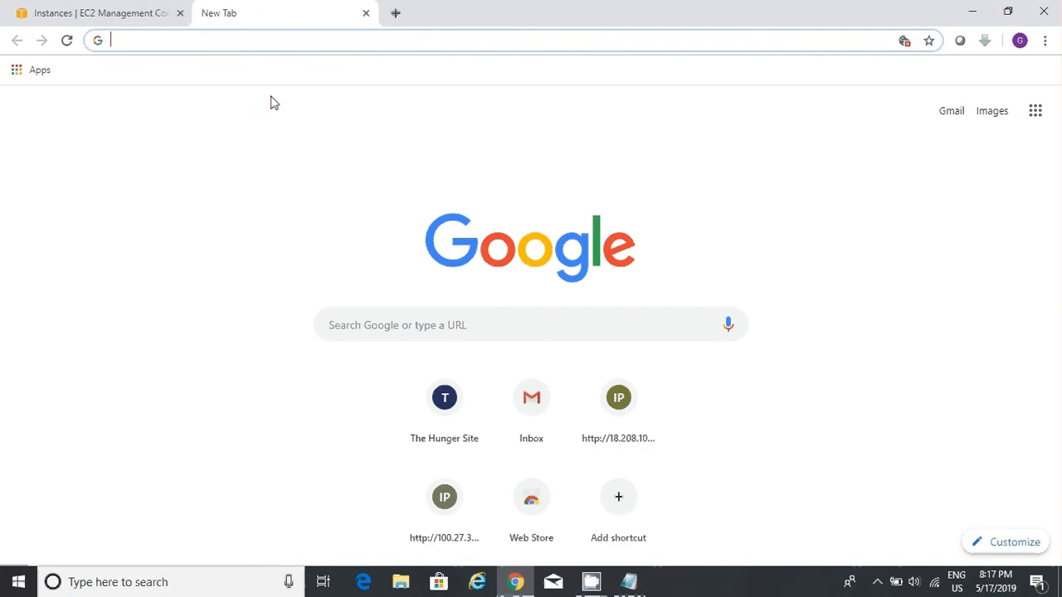
key(ctrl+v)
key(Return)
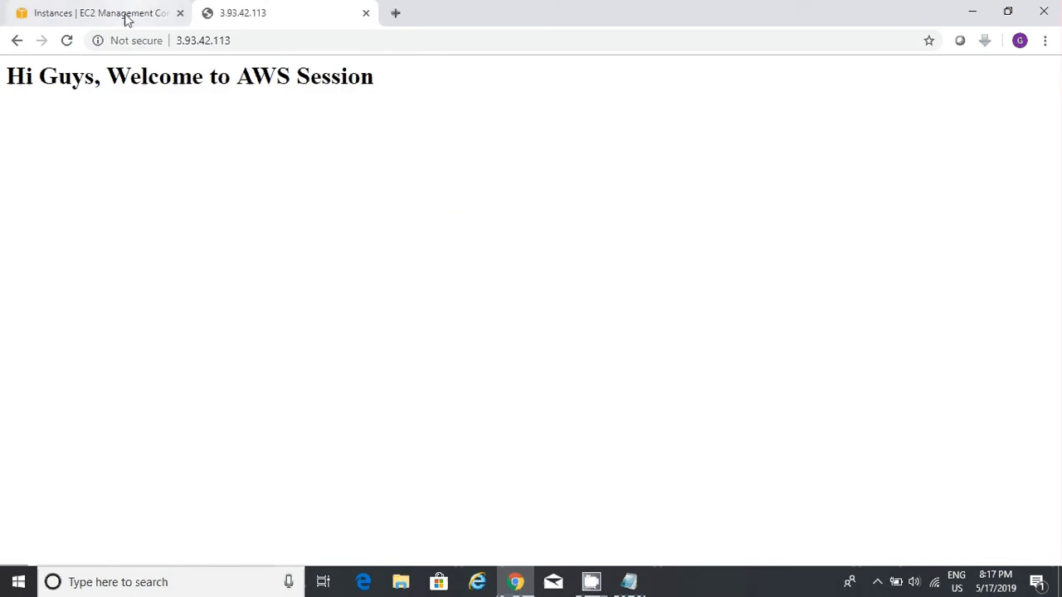
Copy the original public IP 100.27.34.34 from Notepad's first line and try to load it in another new Chrome tab.
key(alt+Tab)
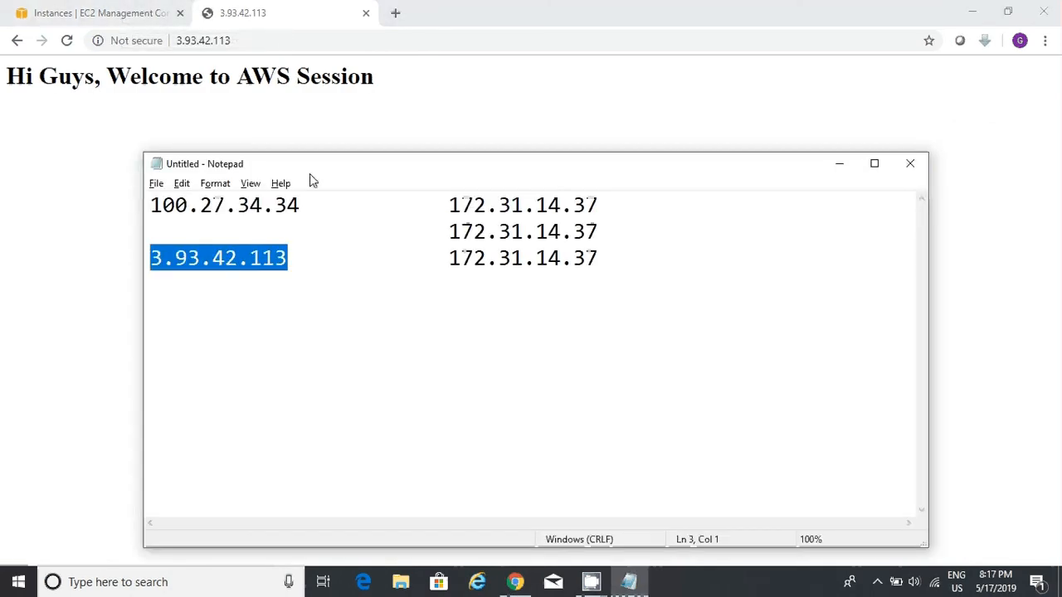
click(302, 205)
key(shift+Home)
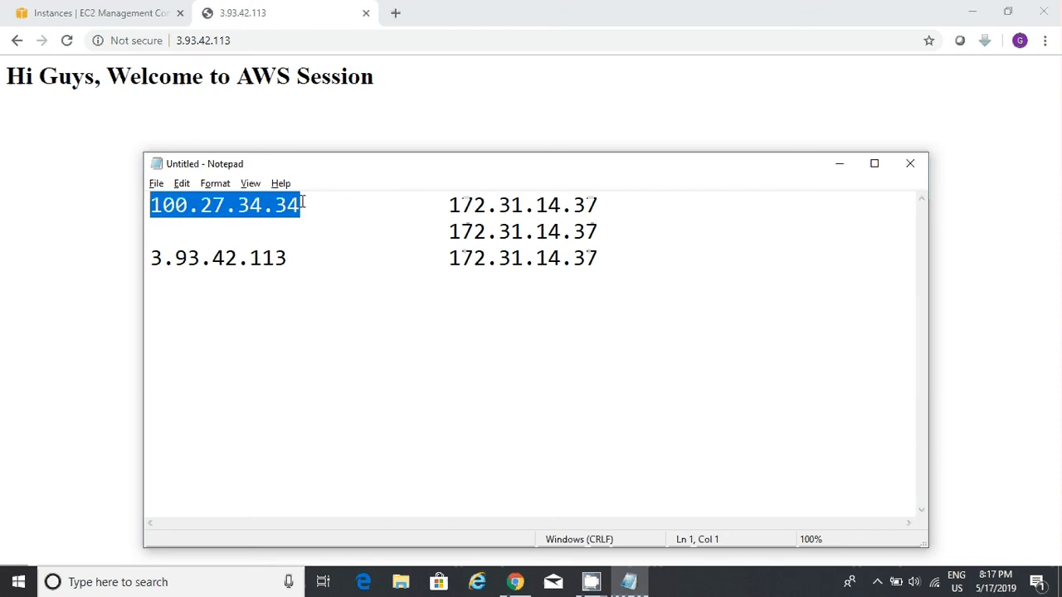
click(398, 15)
click(398, 15)
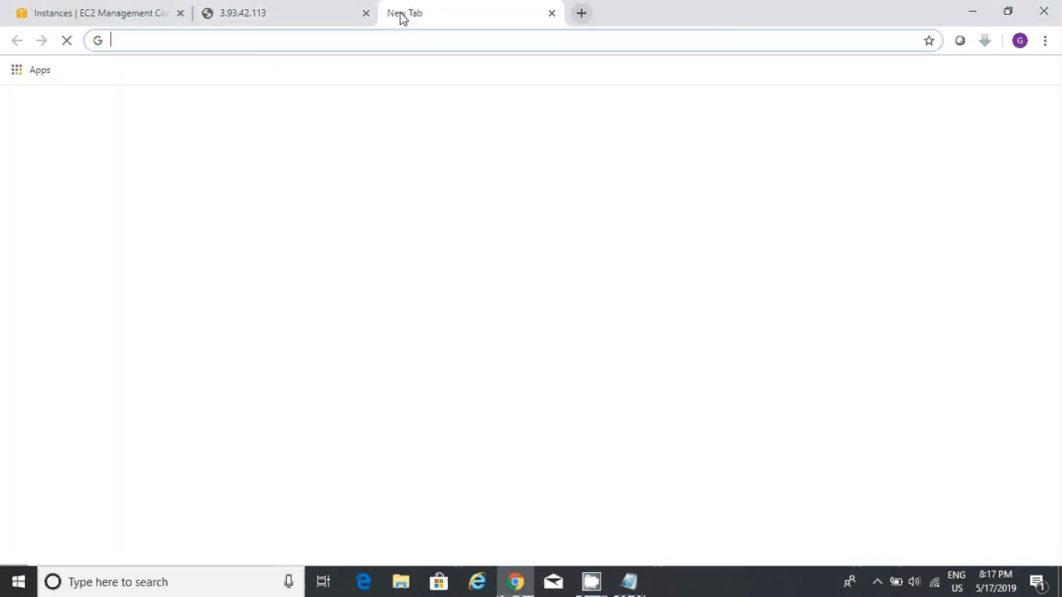
key(ctrl+v)
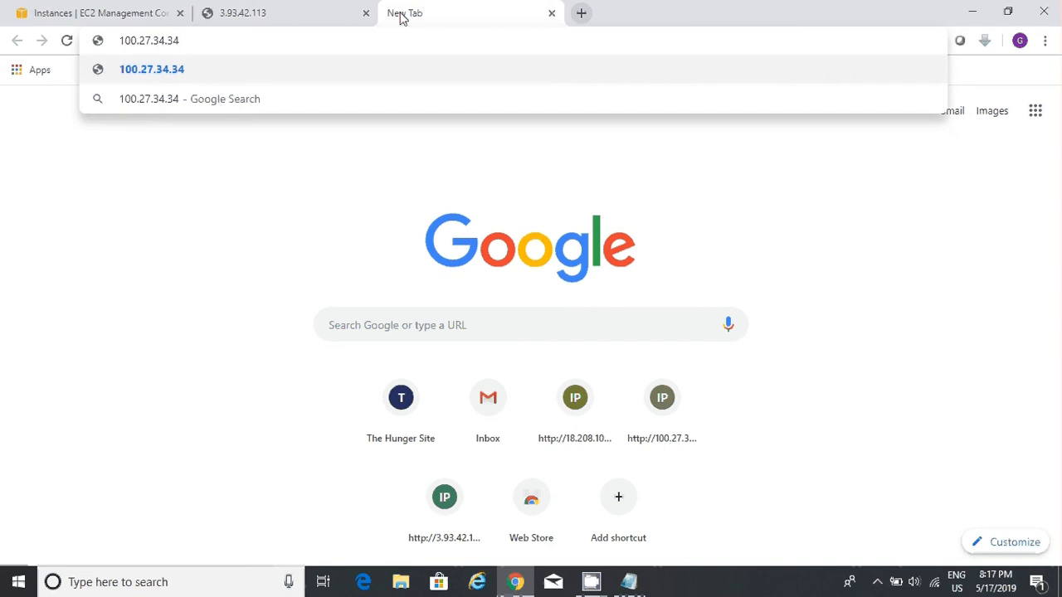
key(Return)
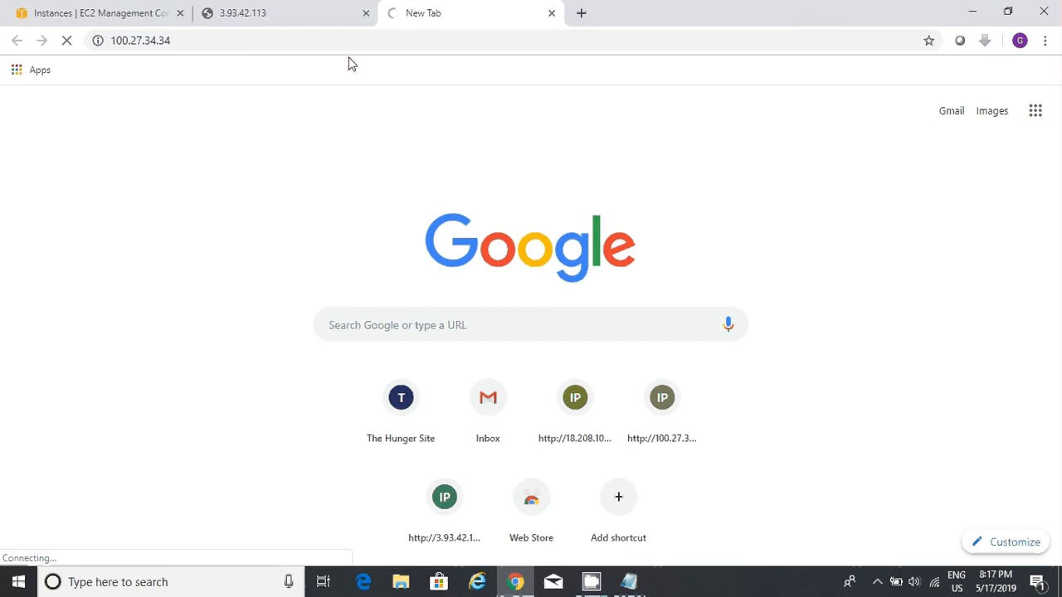
click(351, 32)
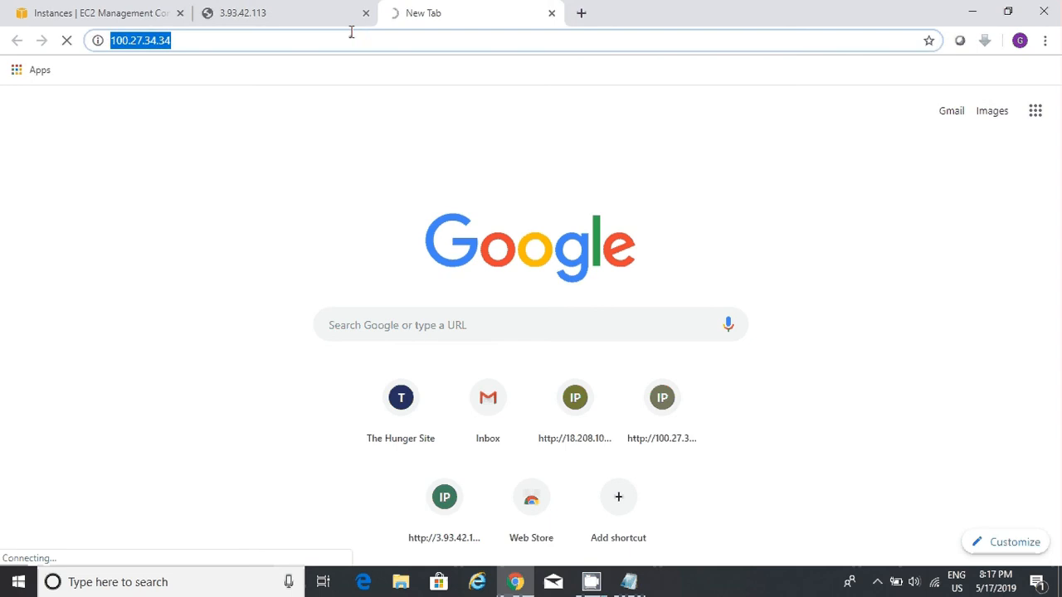
click(351, 31)
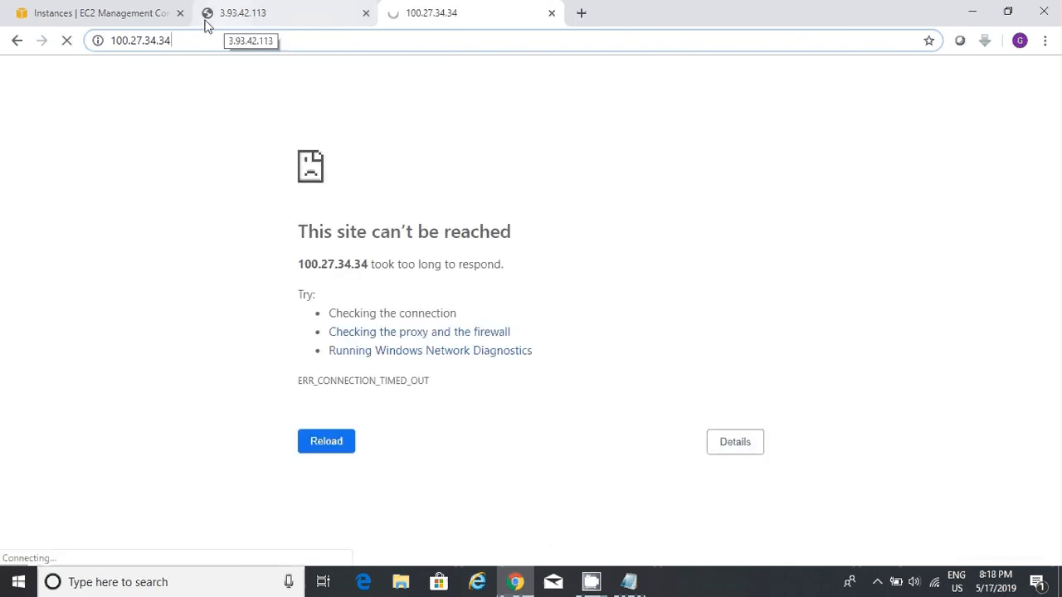
Allocate a new Elastic IP address from the Amazon pool in the EC2 console and refresh the address list.
click(108, 20)
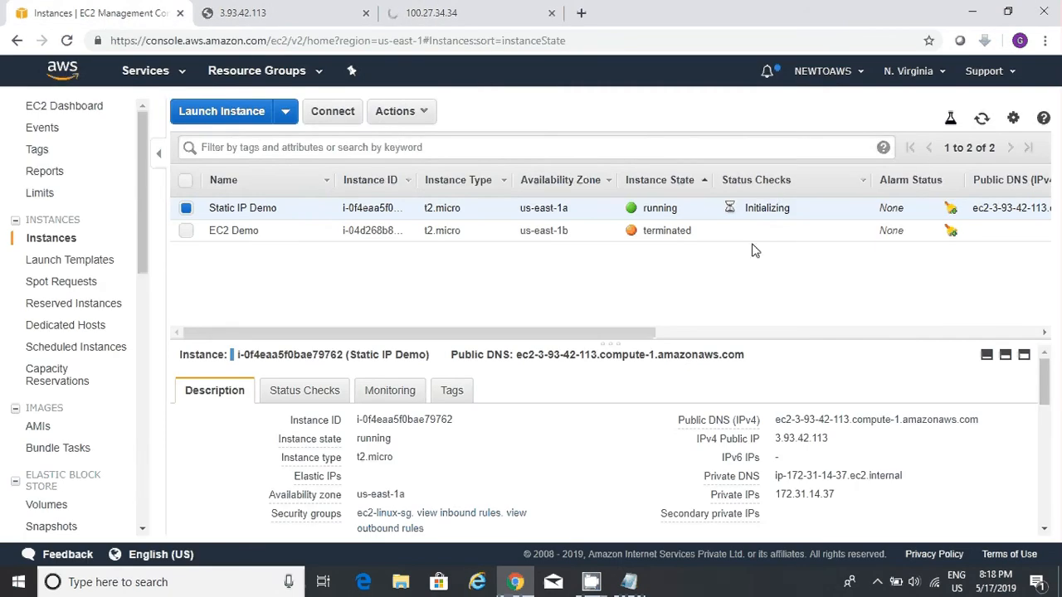
mouse_move(829, 441)
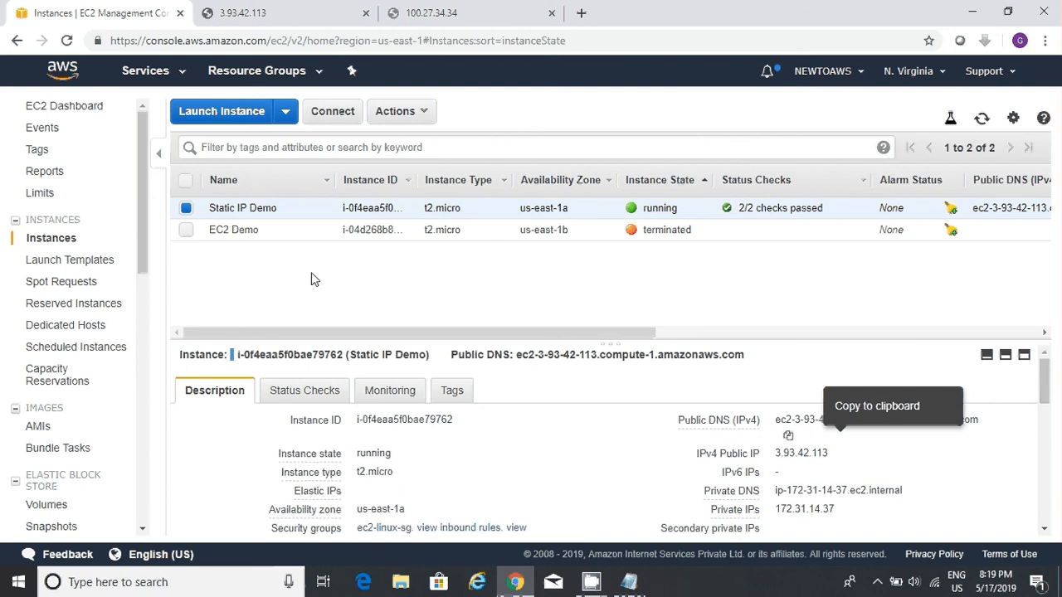
drag(146, 248, 145, 310)
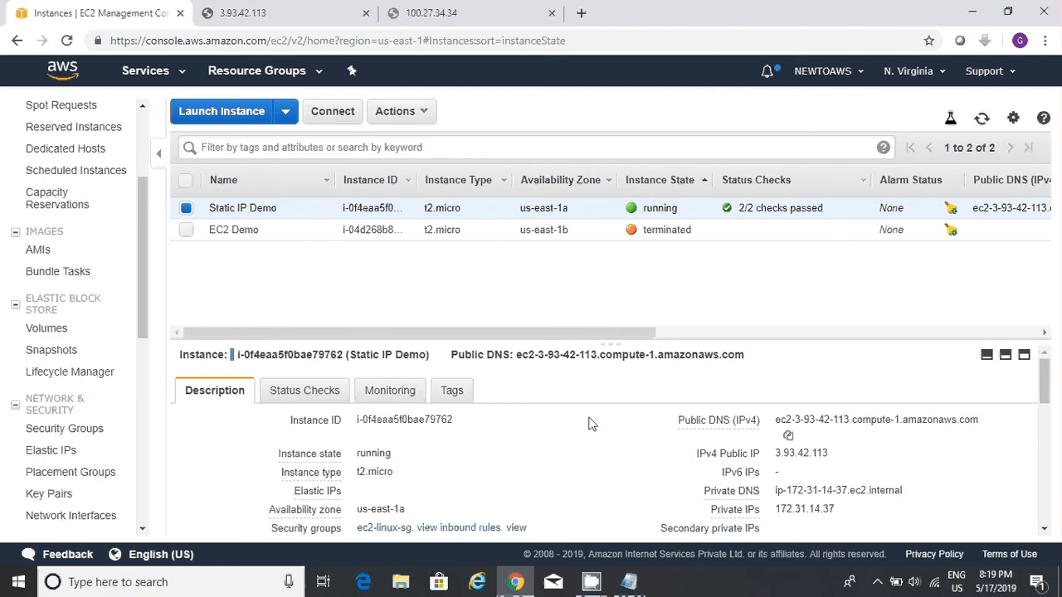
click(56, 456)
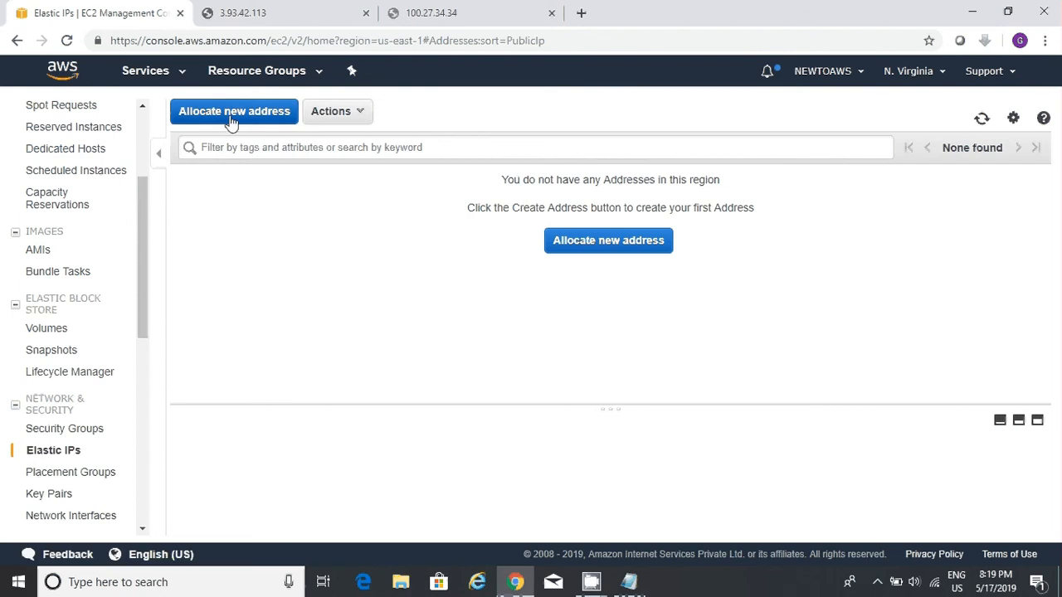
click(245, 121)
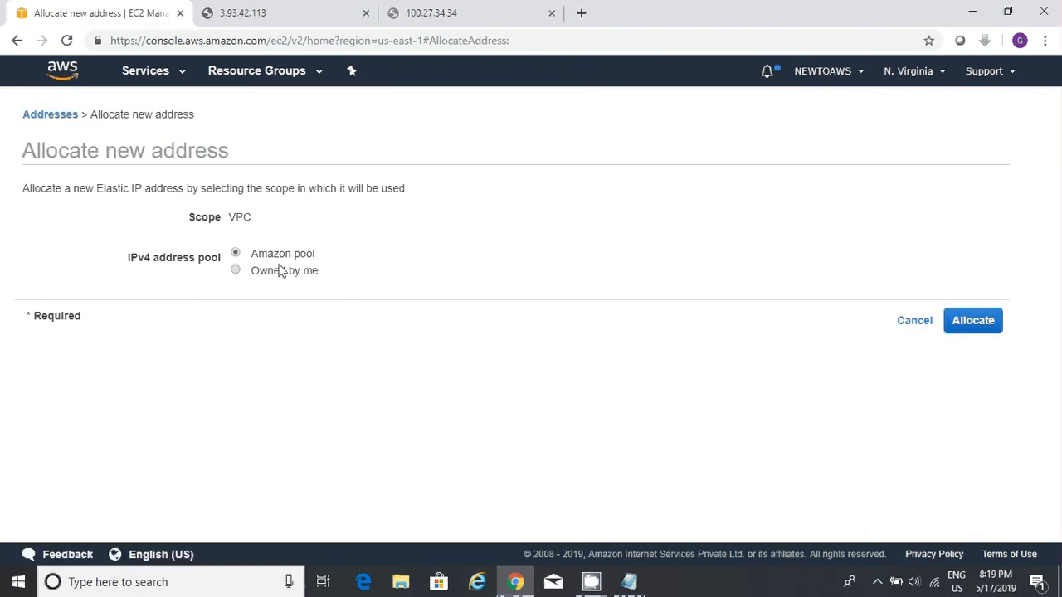
click(983, 327)
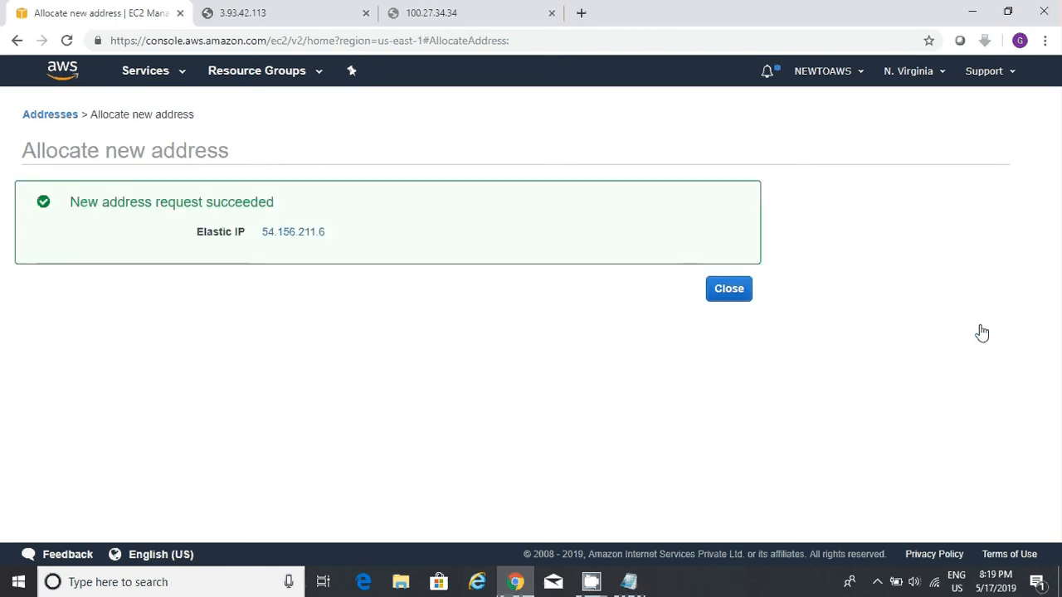
click(723, 297)
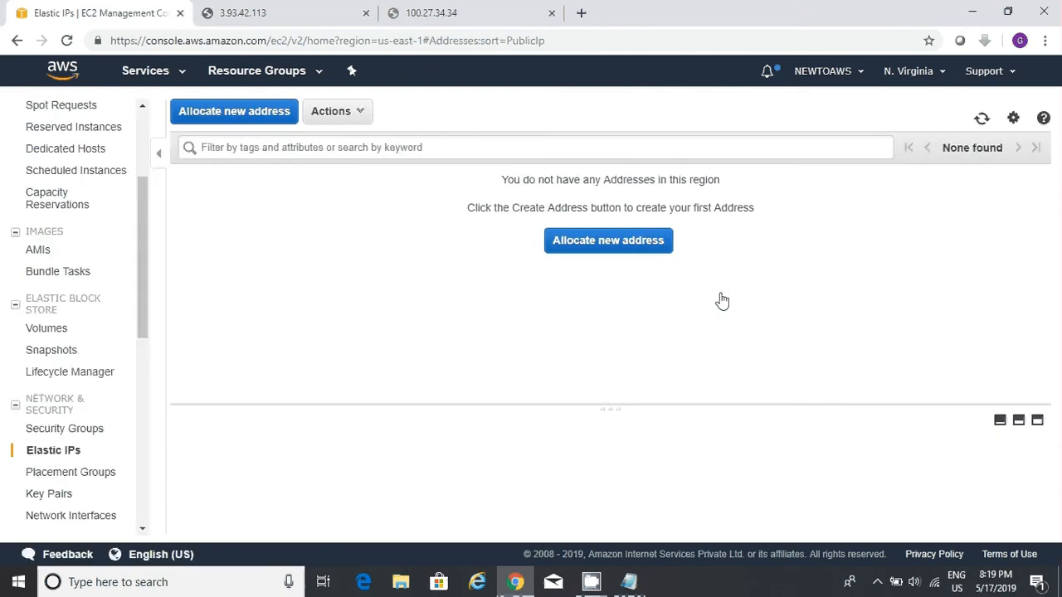
click(979, 119)
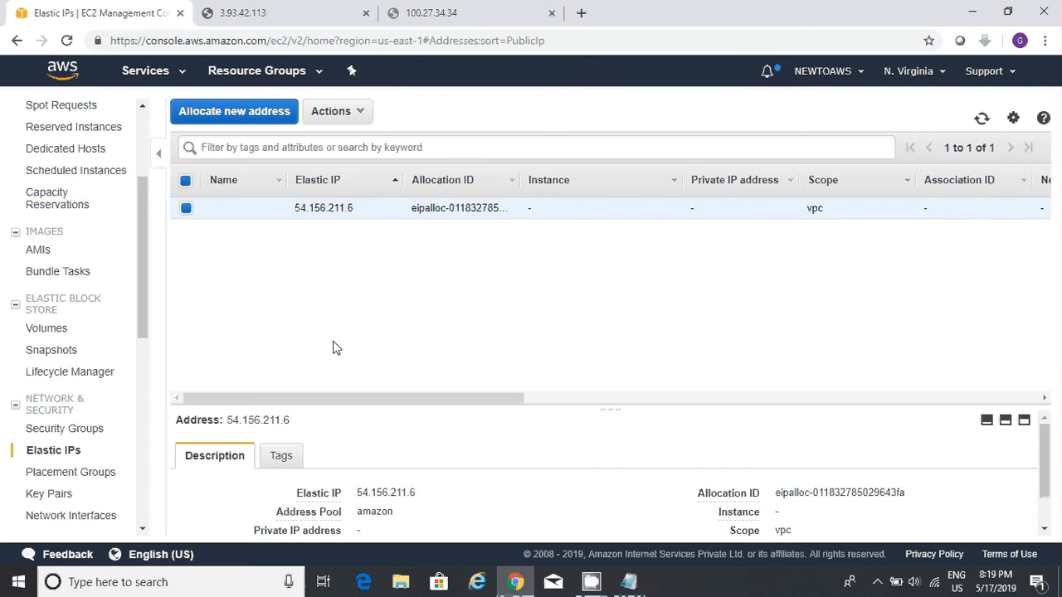
Associate the new Elastic IP with the Static IP Demo instance and its private IP 172.31.14.37.
click(337, 118)
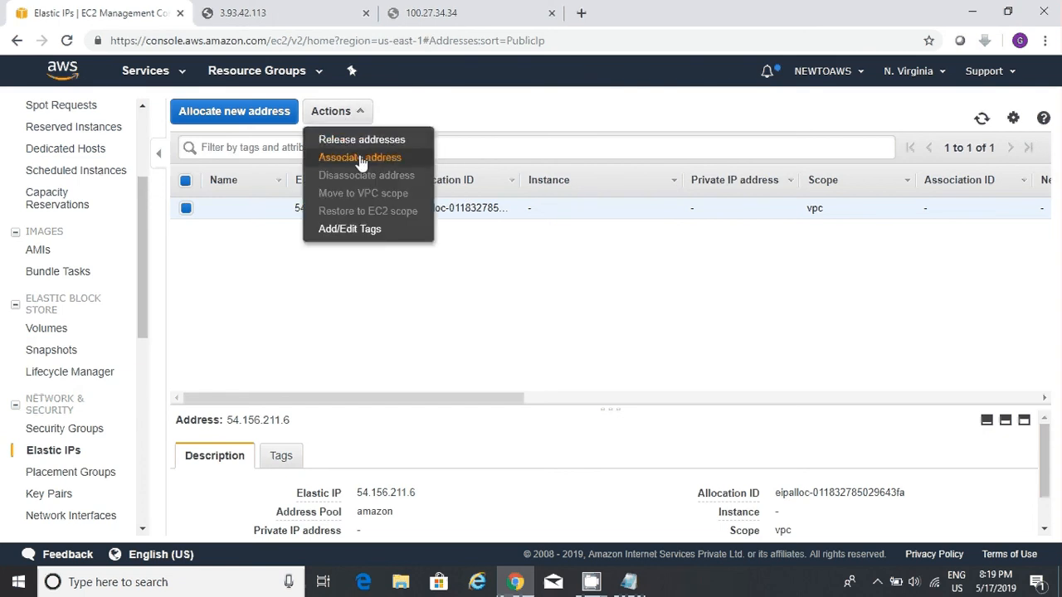
click(360, 159)
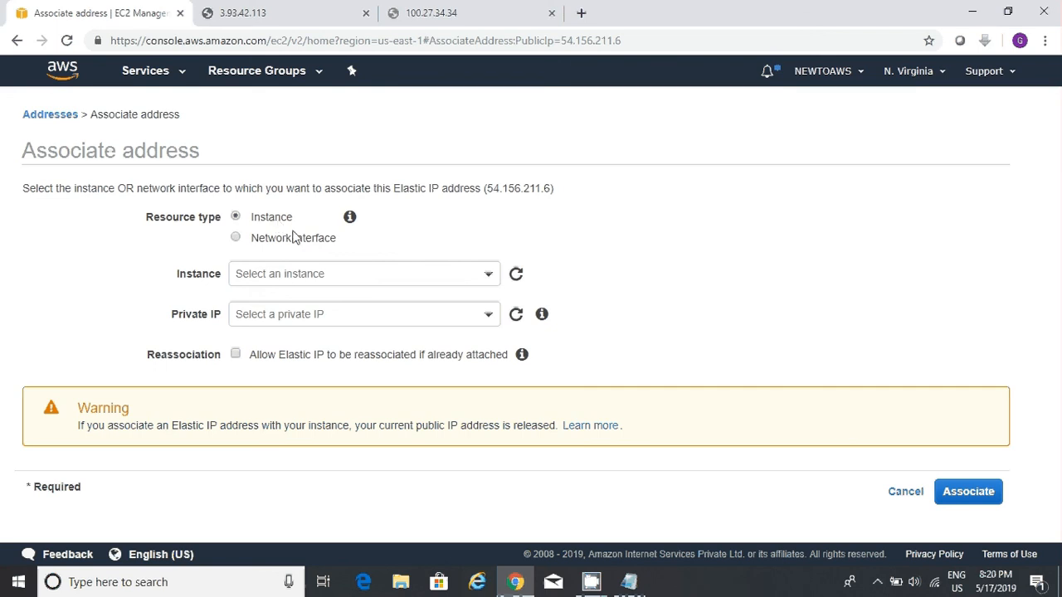
click(342, 275)
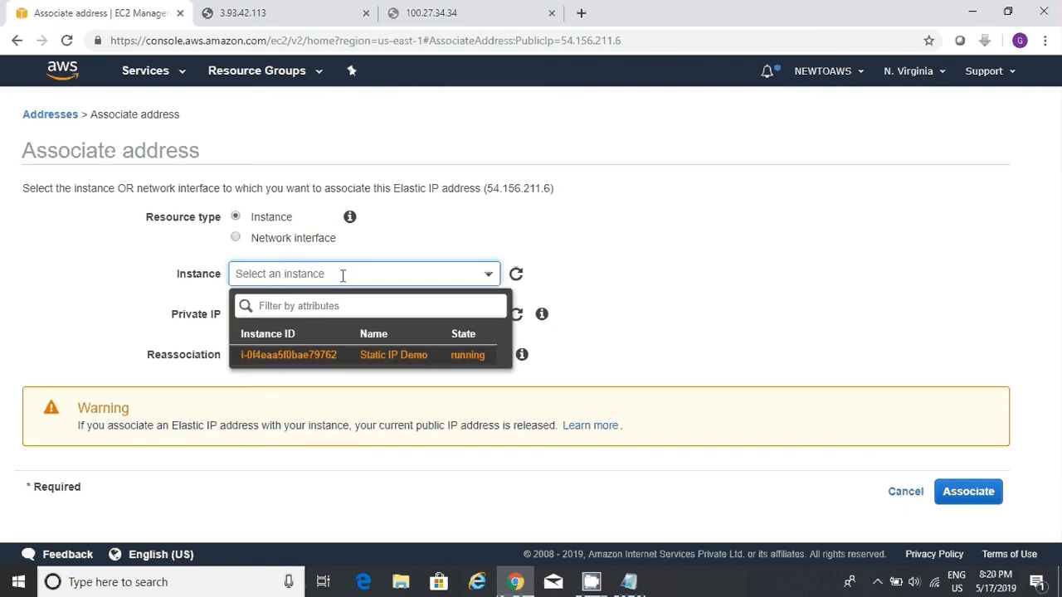
click(367, 360)
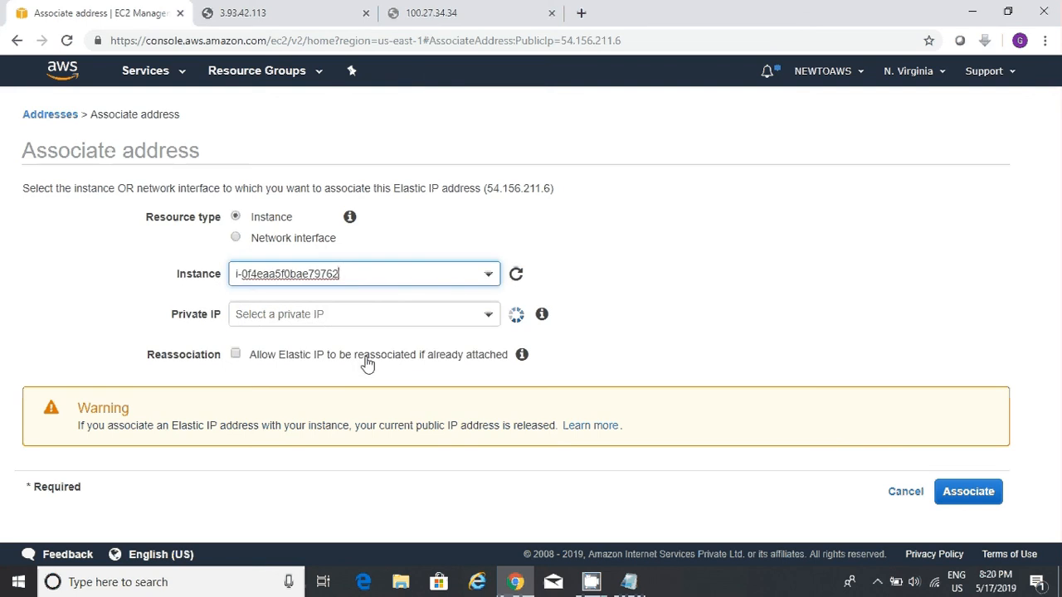
click(334, 318)
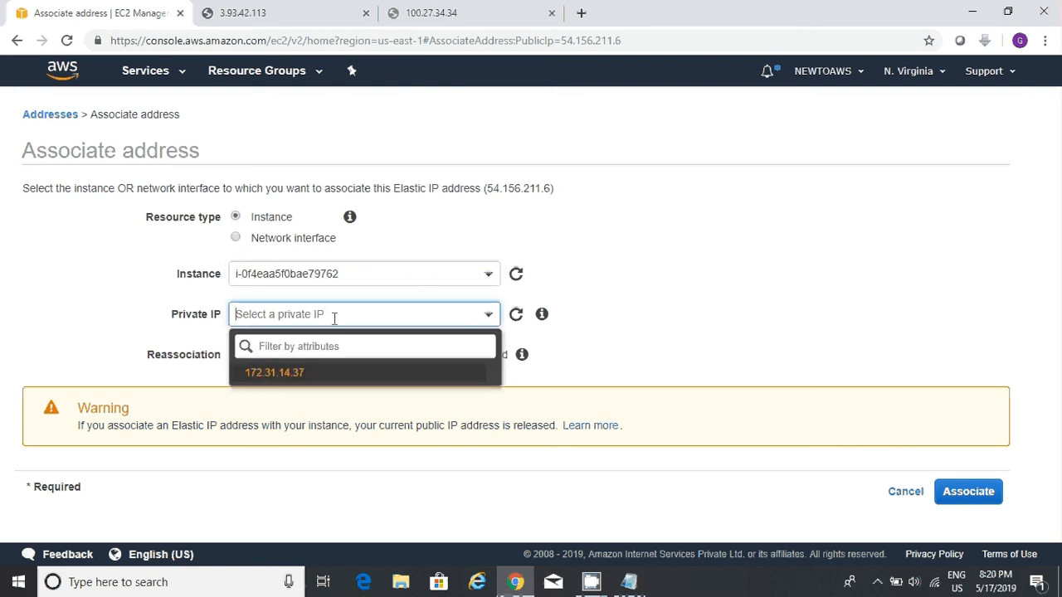
click(288, 381)
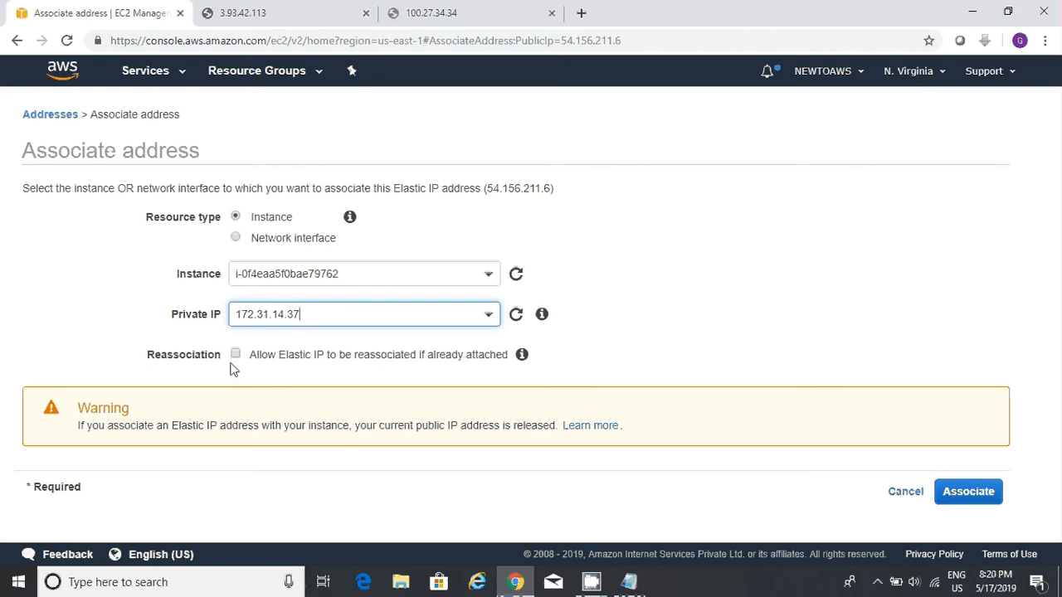
click(982, 502)
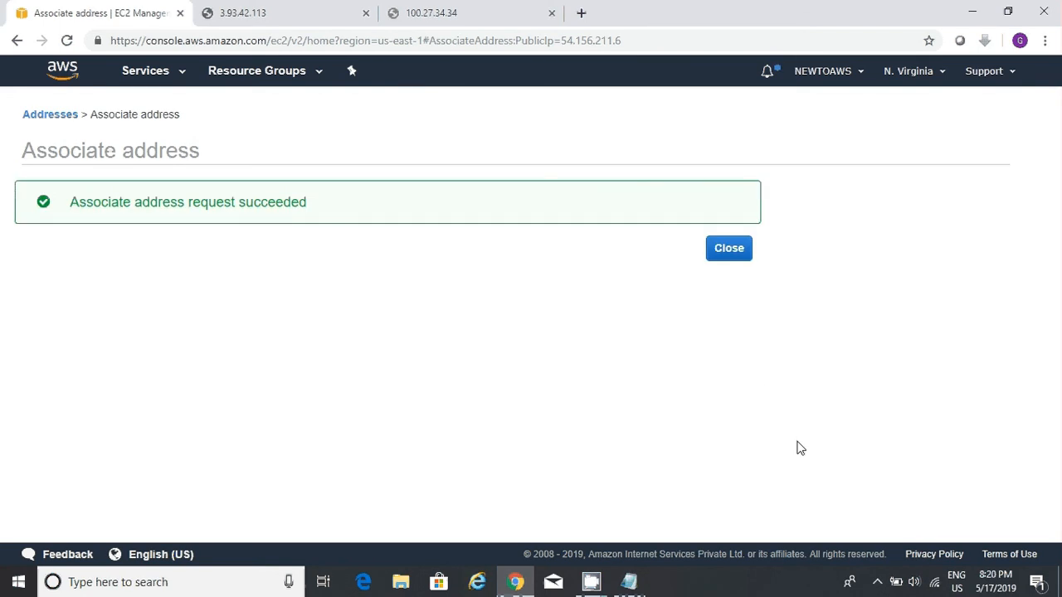
click(726, 246)
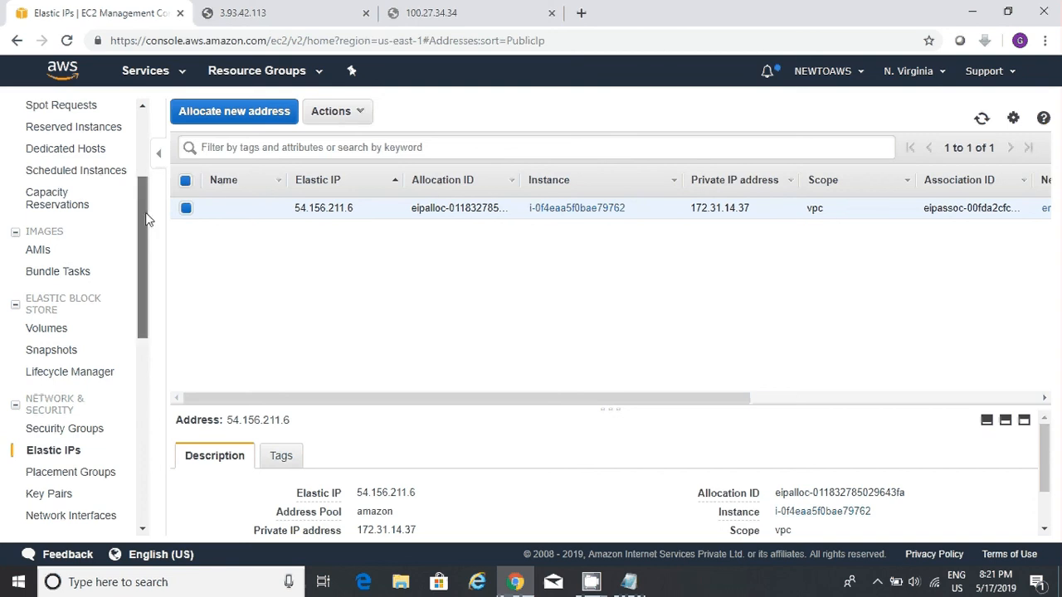
Copy the Static IP Demo instance's IPv4 public IP 54.156.211.6 from the instance list into a new fourth line in Notepad.
scroll(145, 218, up, 3)
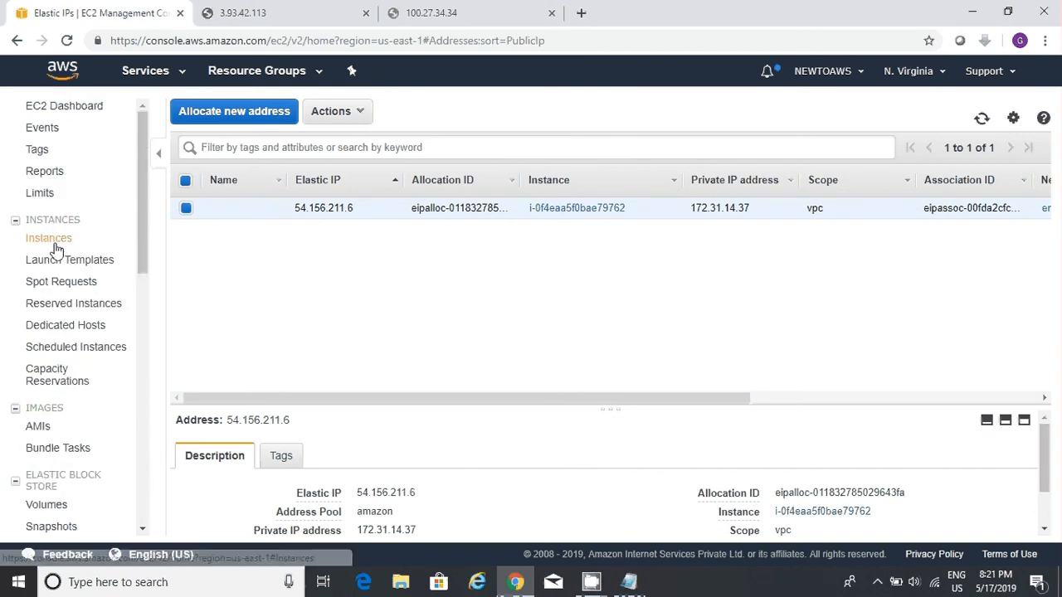
click(52, 238)
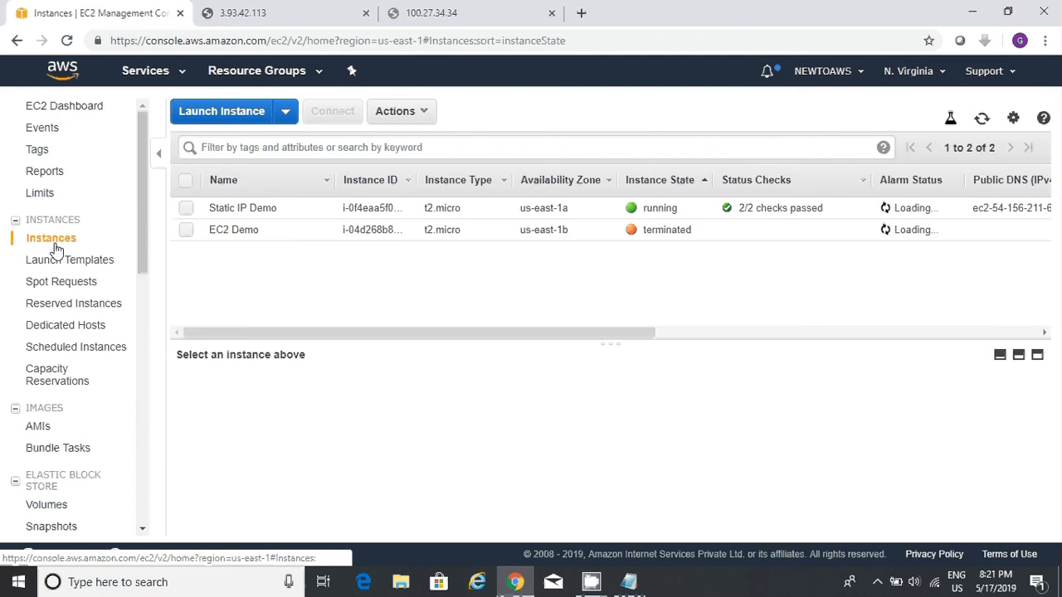
click(187, 209)
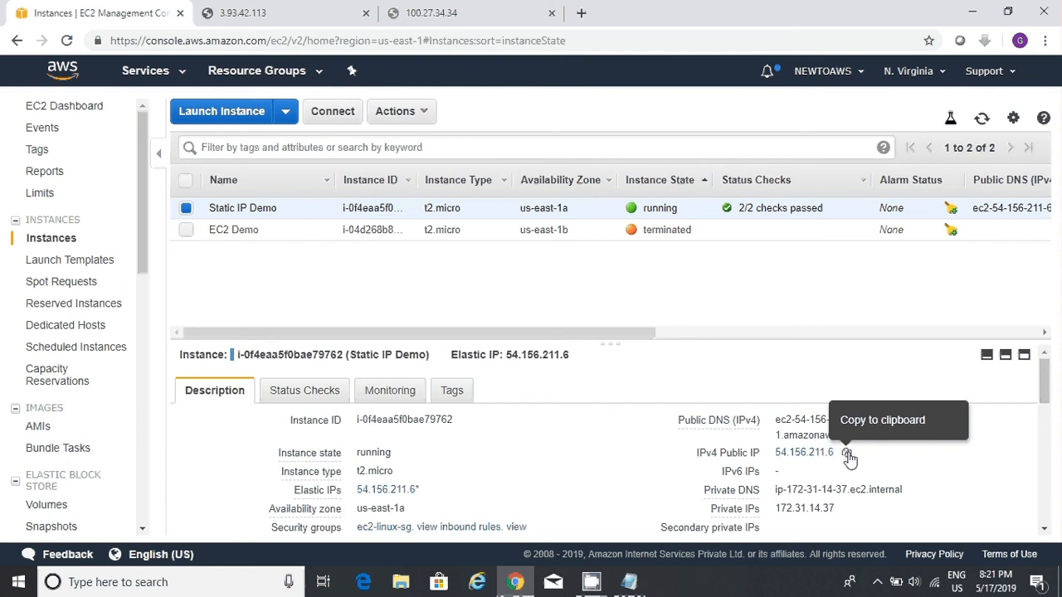
click(847, 454)
key(alt+Tab)
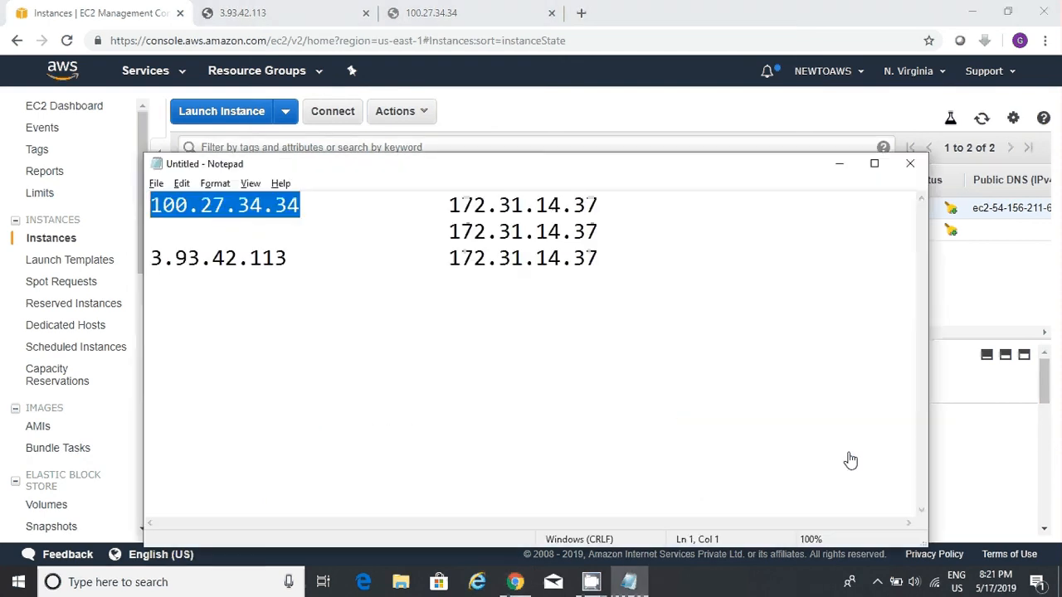
key(ctrl+End)
key(Return)
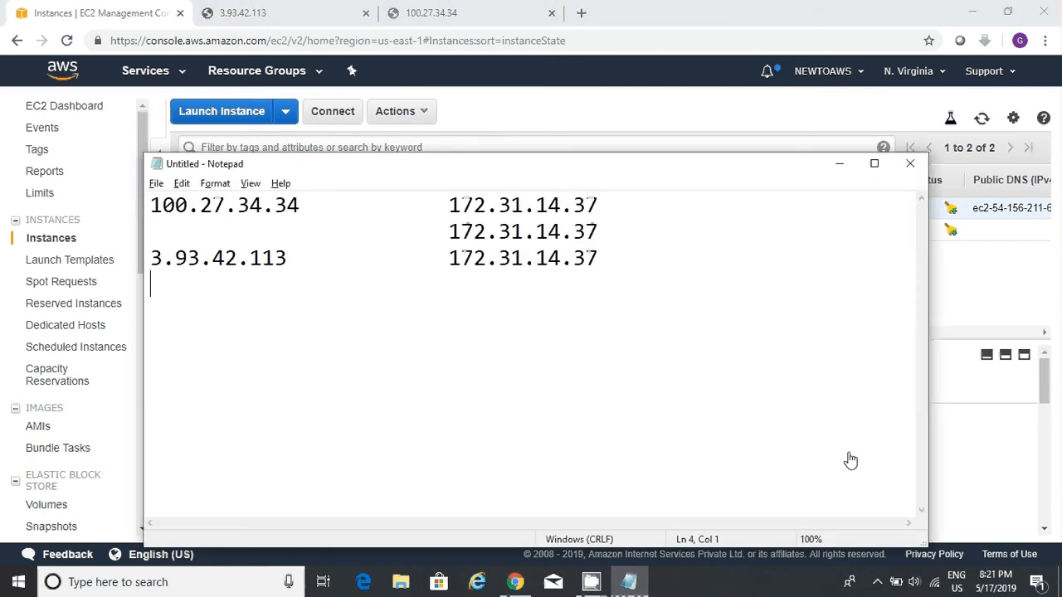
key(ctrl+v)
Copy the Static IP Demo instance's private IP 172.31.14.37 beside 54.156.211.6 in Notepad's fourth line and start a new line.
key(Tab)
key(Tab)
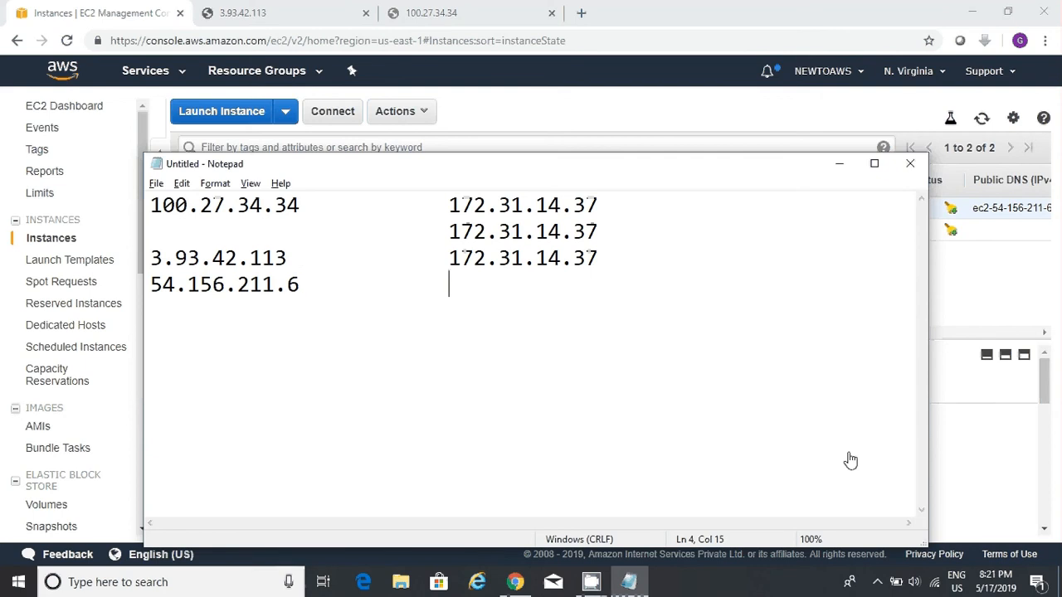
key(alt+Tab)
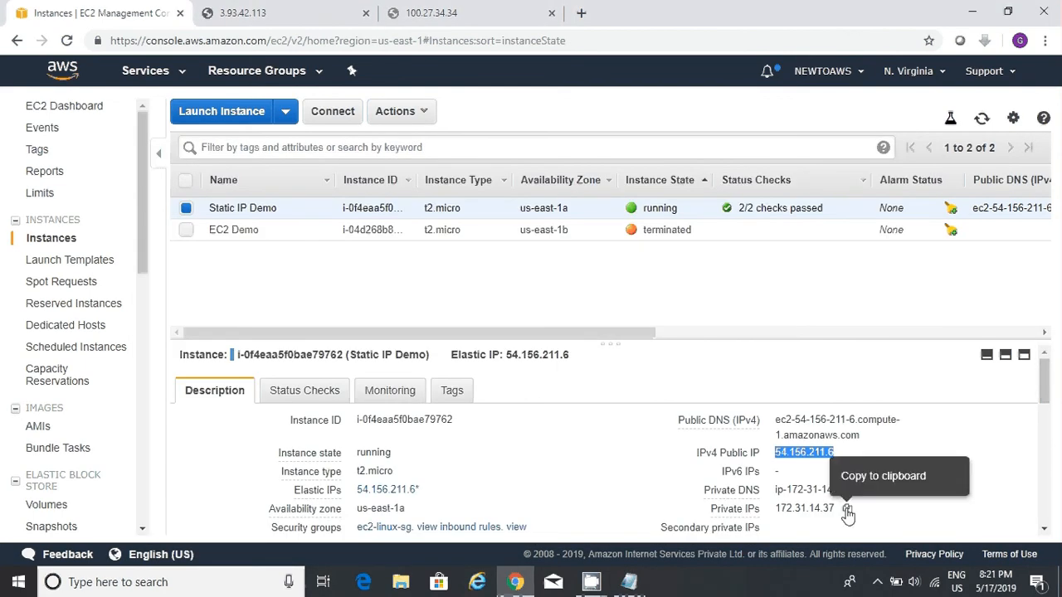
click(847, 509)
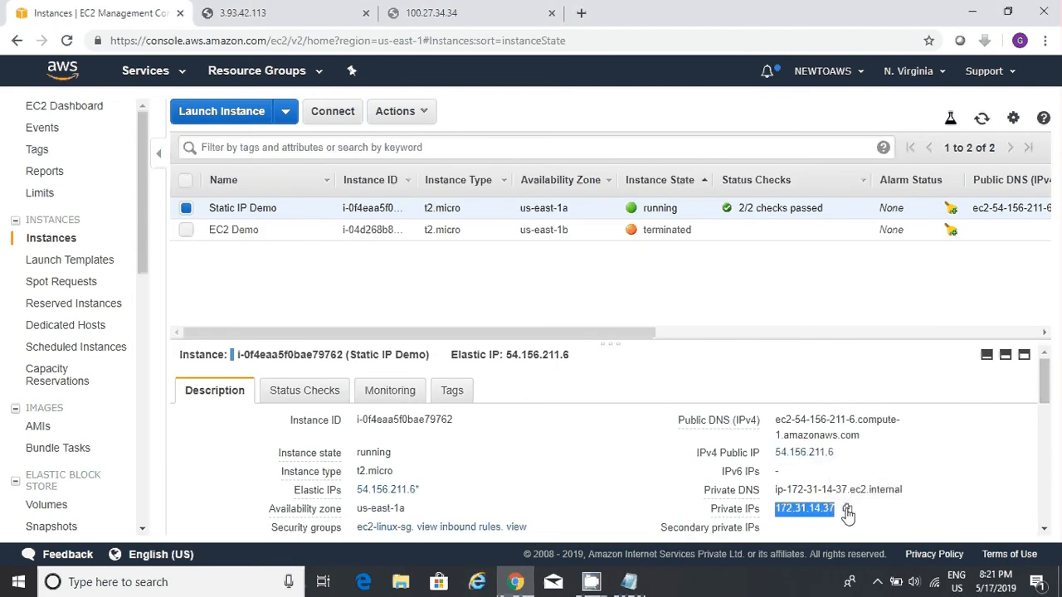
key(alt+Tab)
key(ctrl+v)
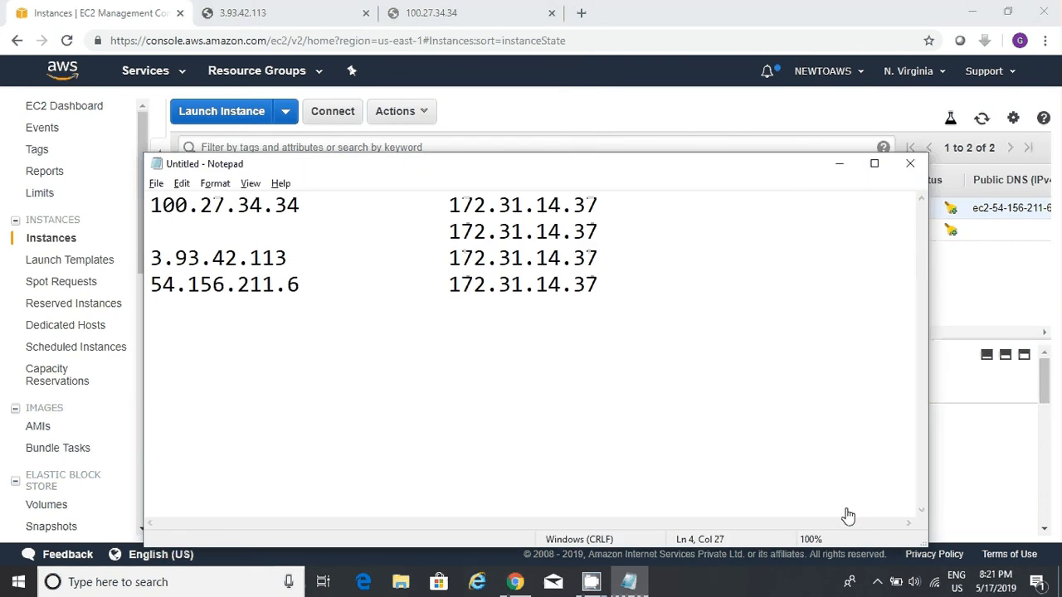
key(Return)
key(alt+Tab)
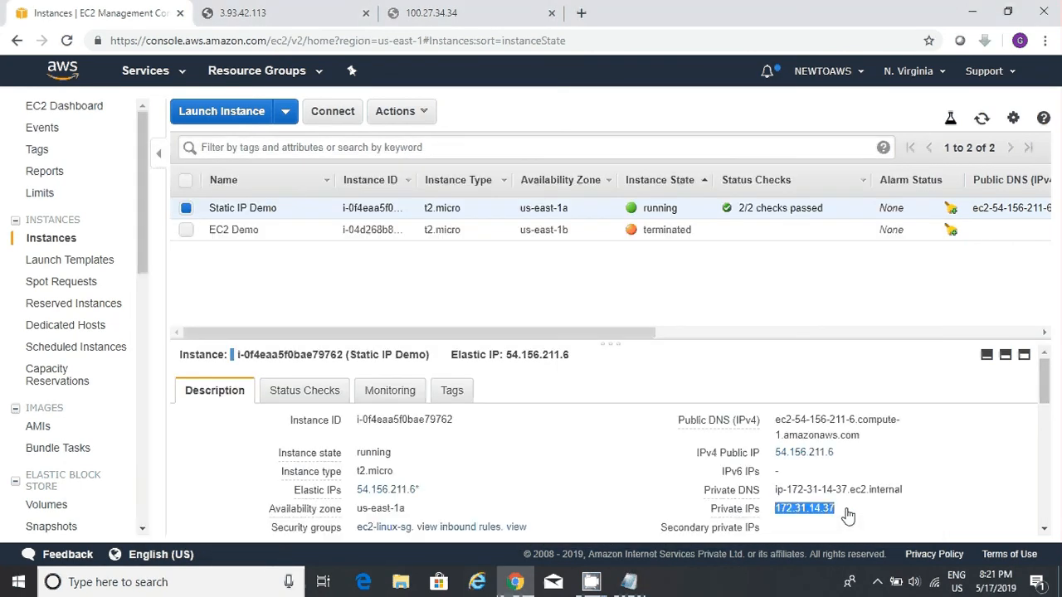
Stop the Static IP Demo instance in the EC2 console and refresh the instance list.
click(790, 469)
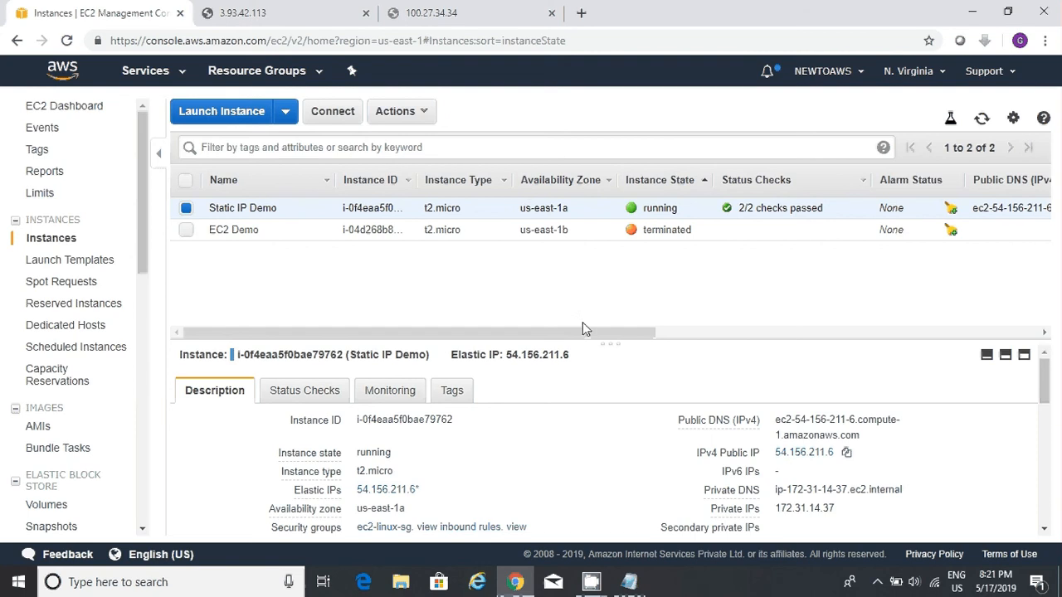
click(415, 113)
mouse_move(498, 218)
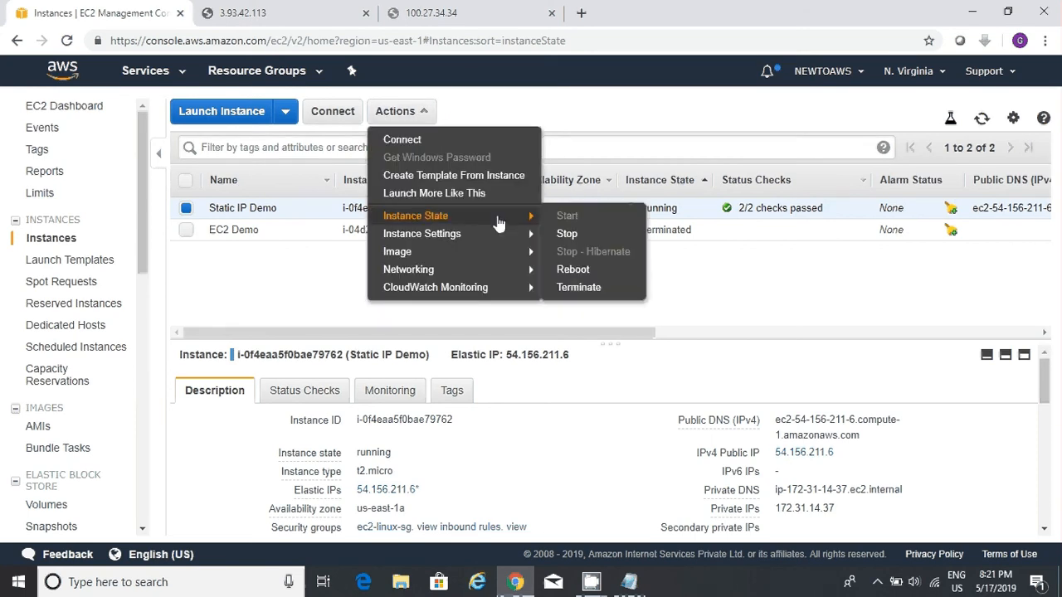
click(583, 235)
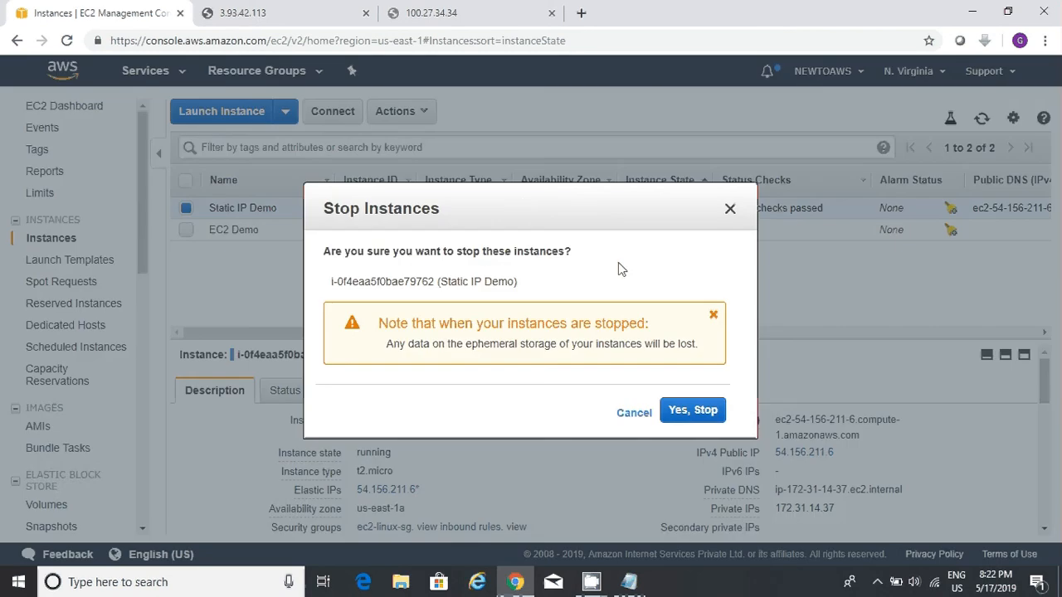
click(676, 414)
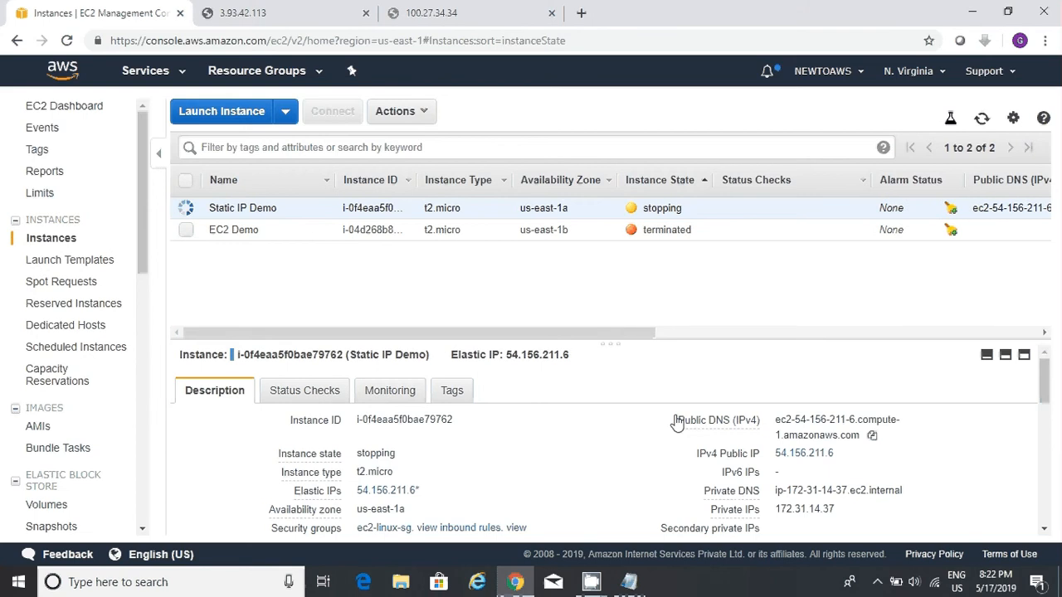
click(981, 121)
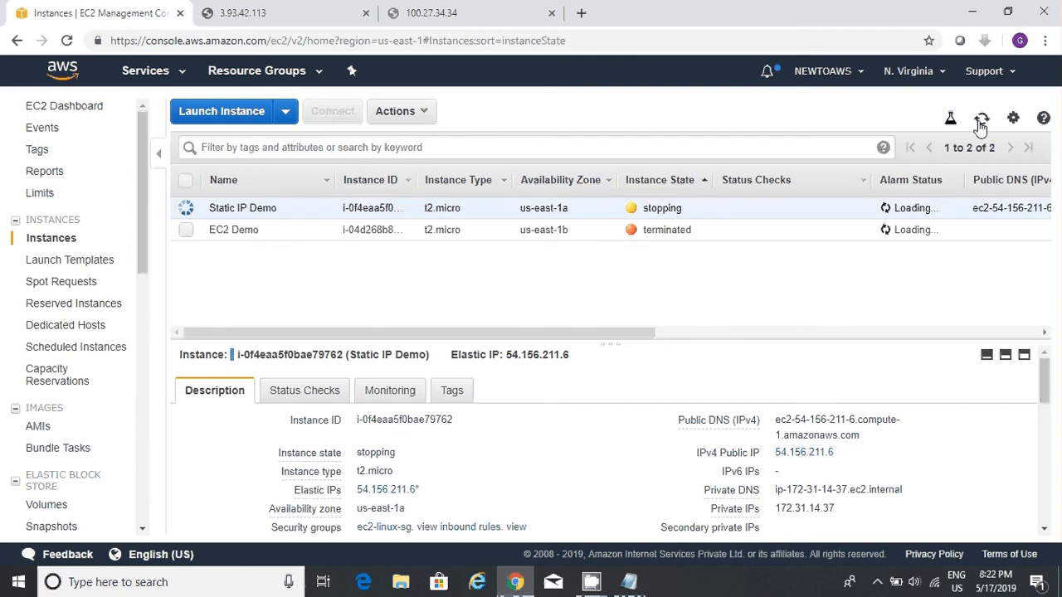
click(982, 121)
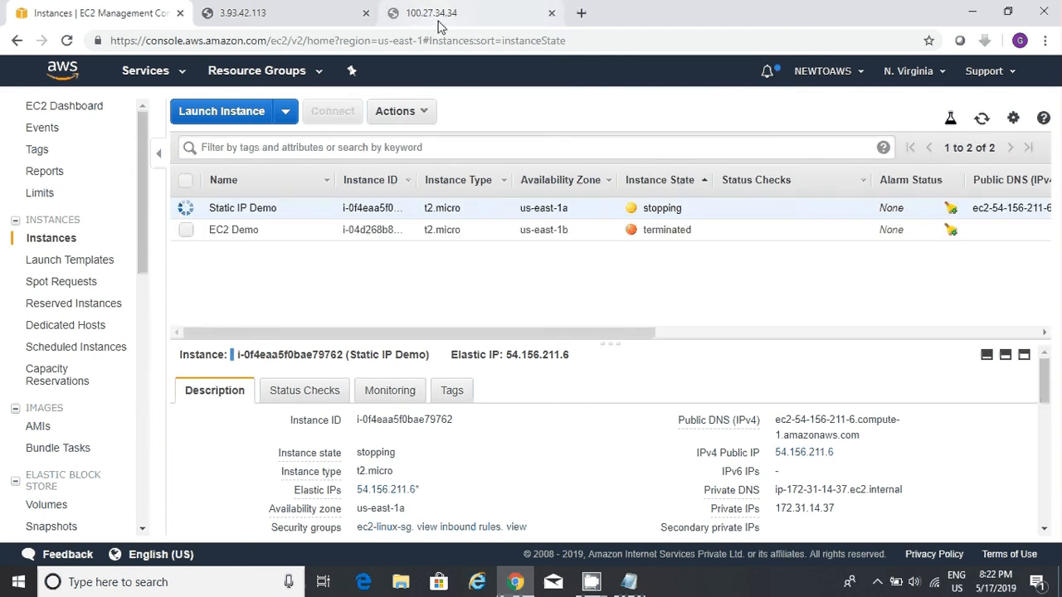
Close the 3.93.42.113 and 100.27.34.34 browser tabs and keep refreshing the instance list until Static IP Demo has stopped.
click(366, 13)
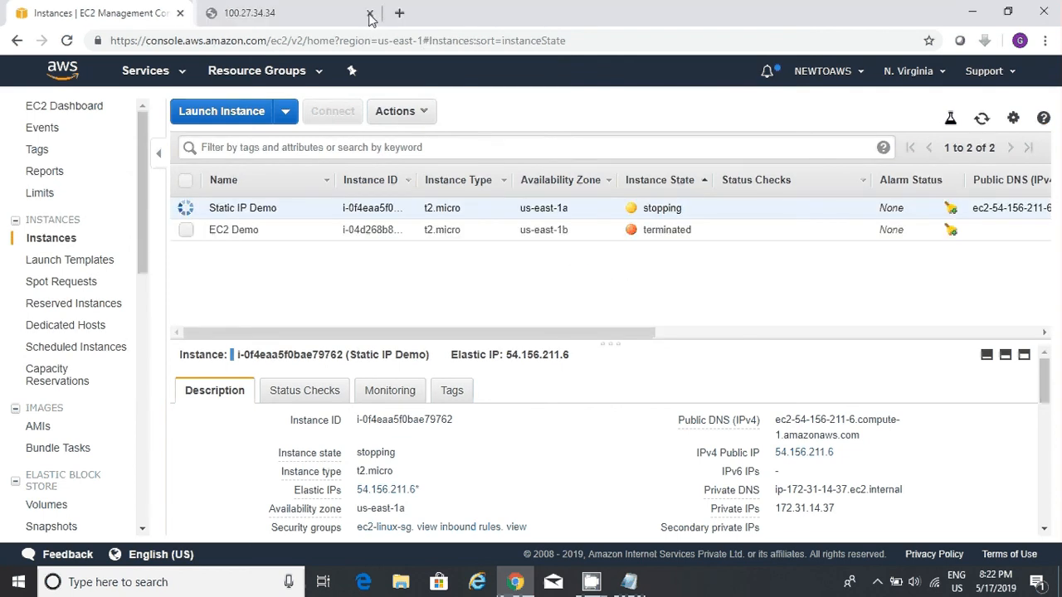
click(370, 15)
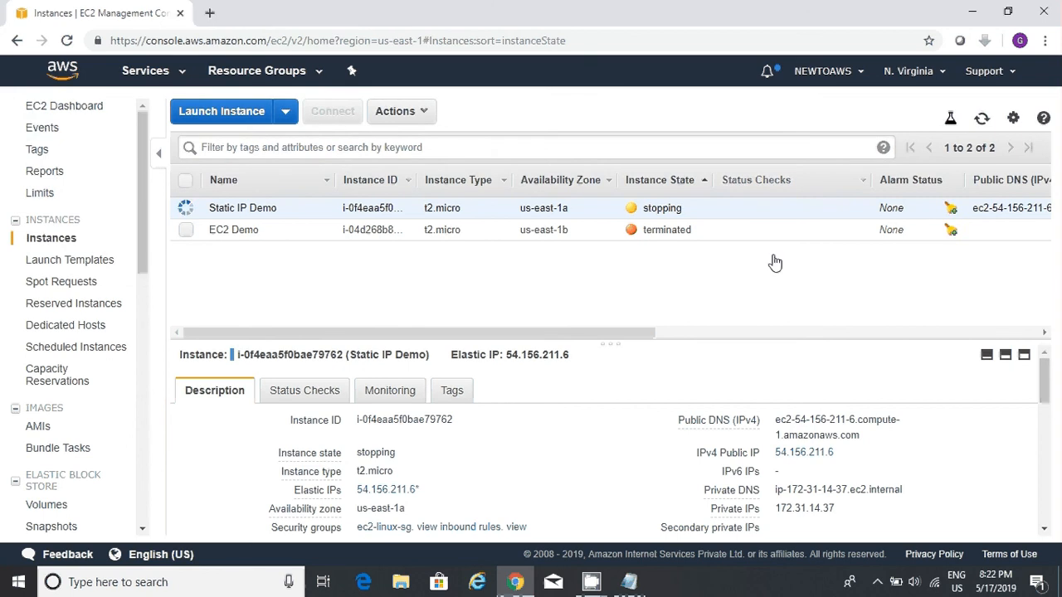
click(982, 120)
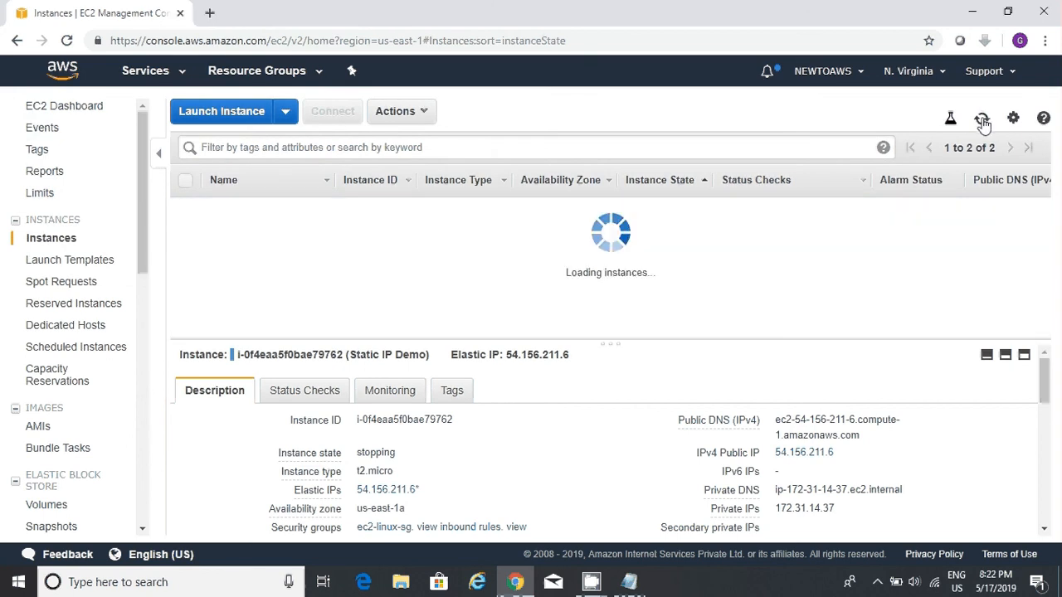
click(981, 120)
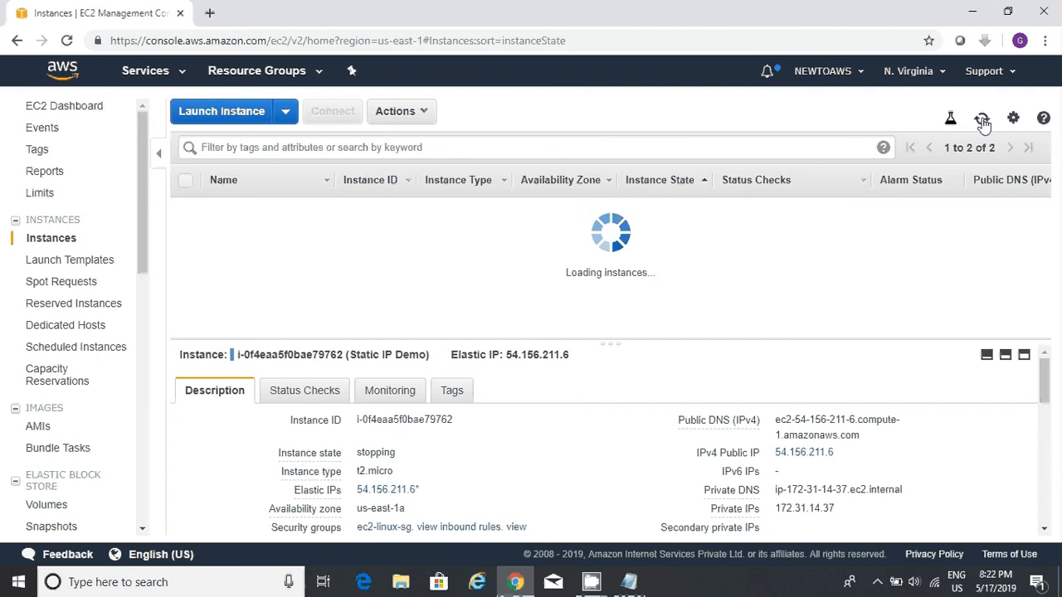
click(982, 119)
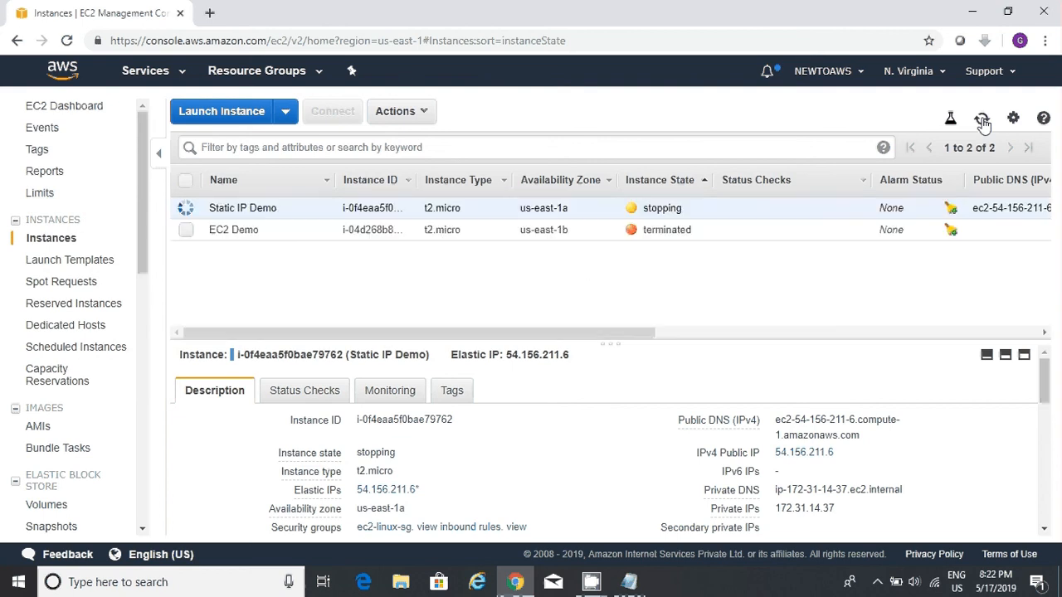
click(981, 119)
click(981, 119)
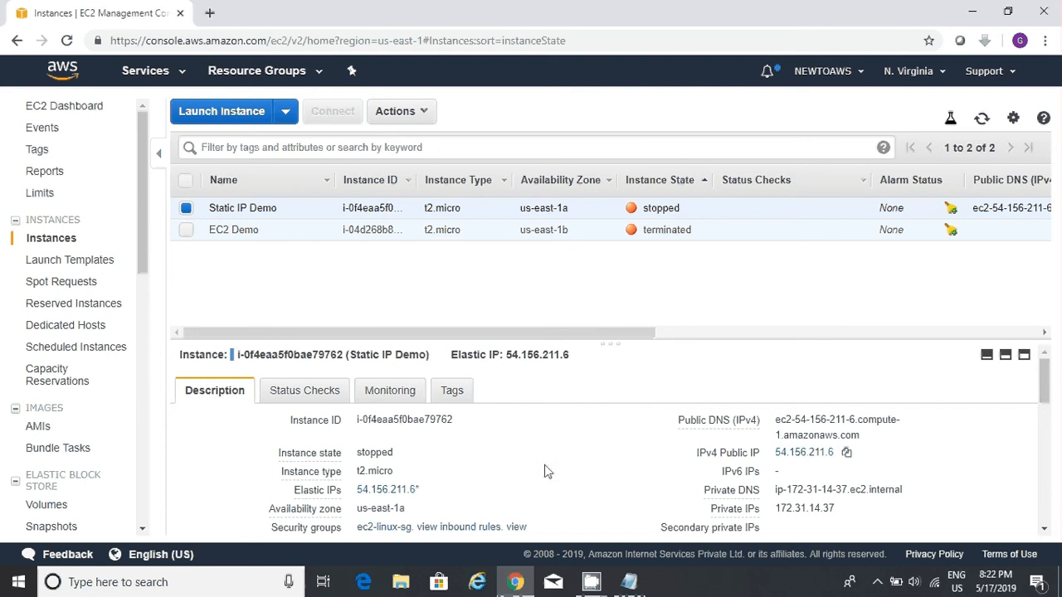
Start the stopped Static IP Demo instance again and confirm the start.
click(413, 124)
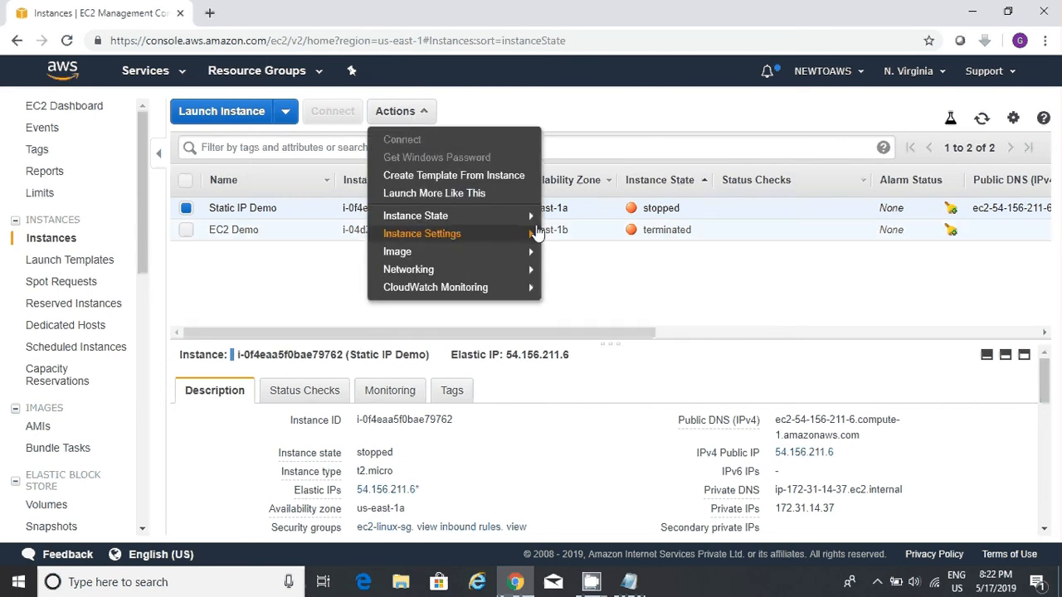
mouse_move(448, 216)
click(569, 216)
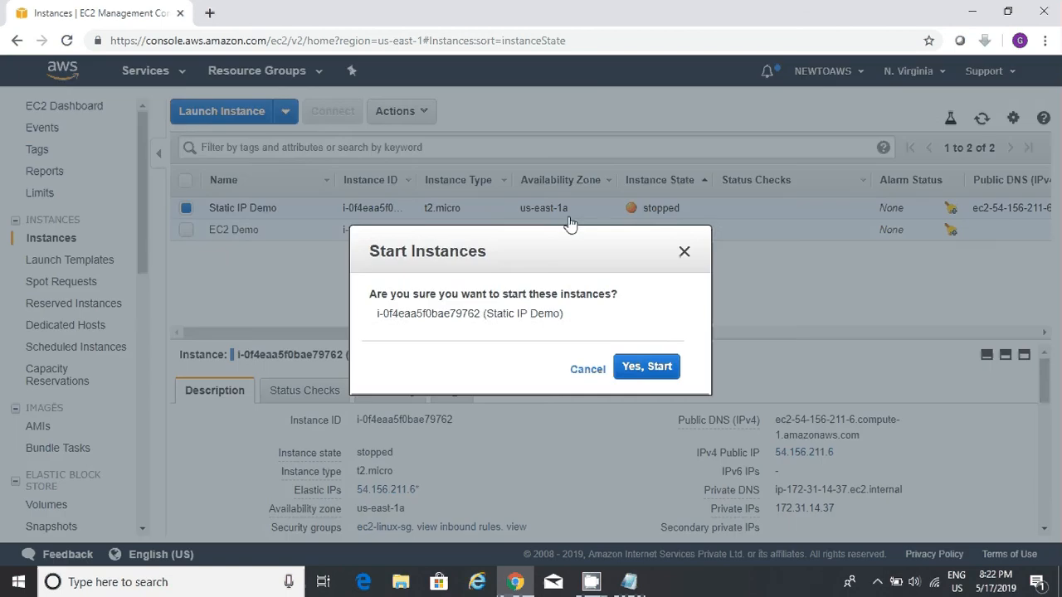
click(664, 369)
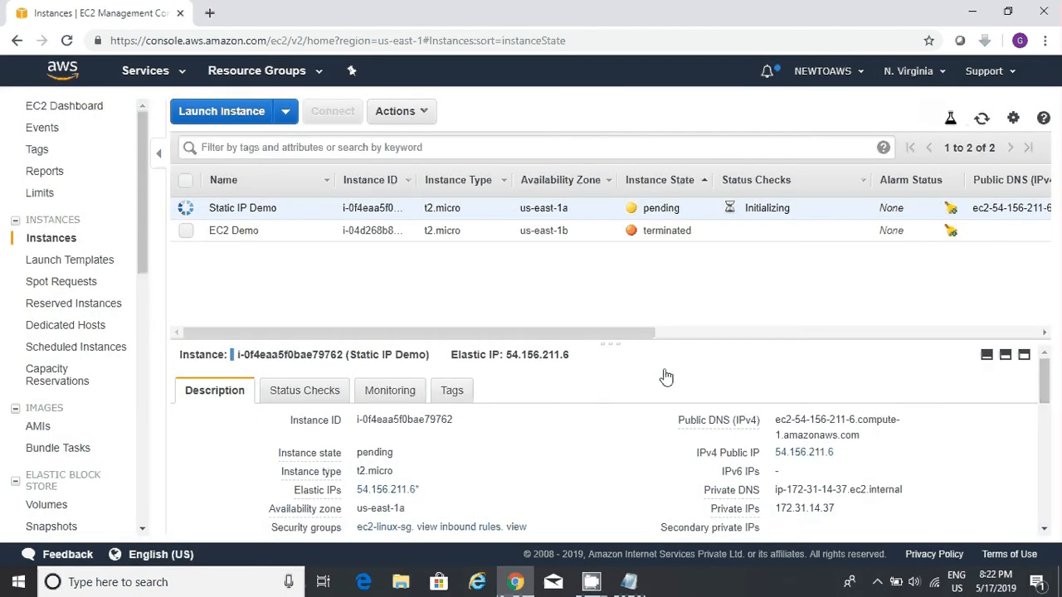
Refresh the instance list repeatedly to check when the Static IP Demo instance is running.
click(981, 118)
click(980, 119)
click(980, 120)
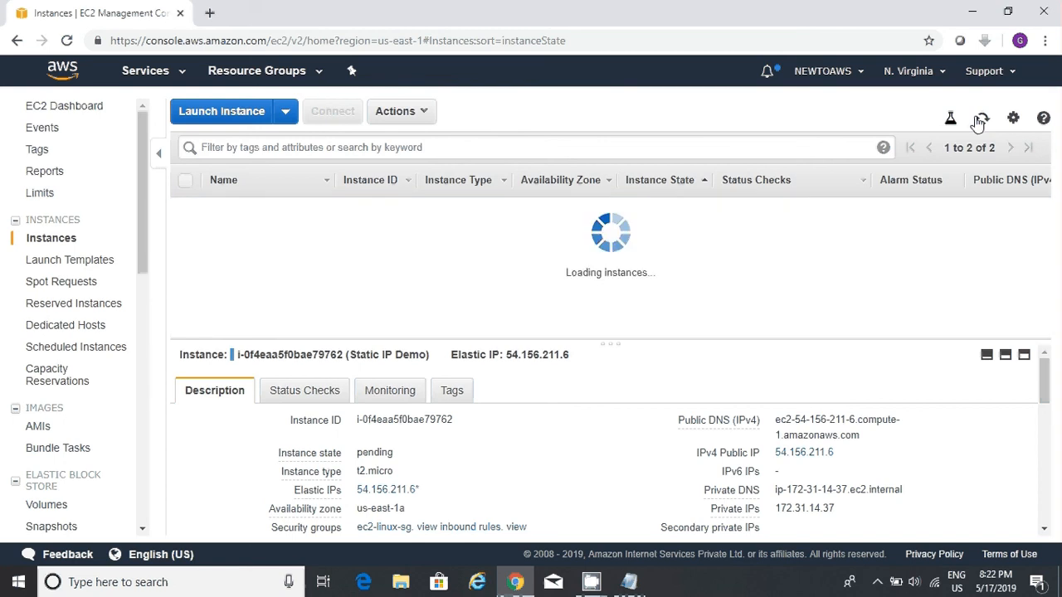
click(982, 123)
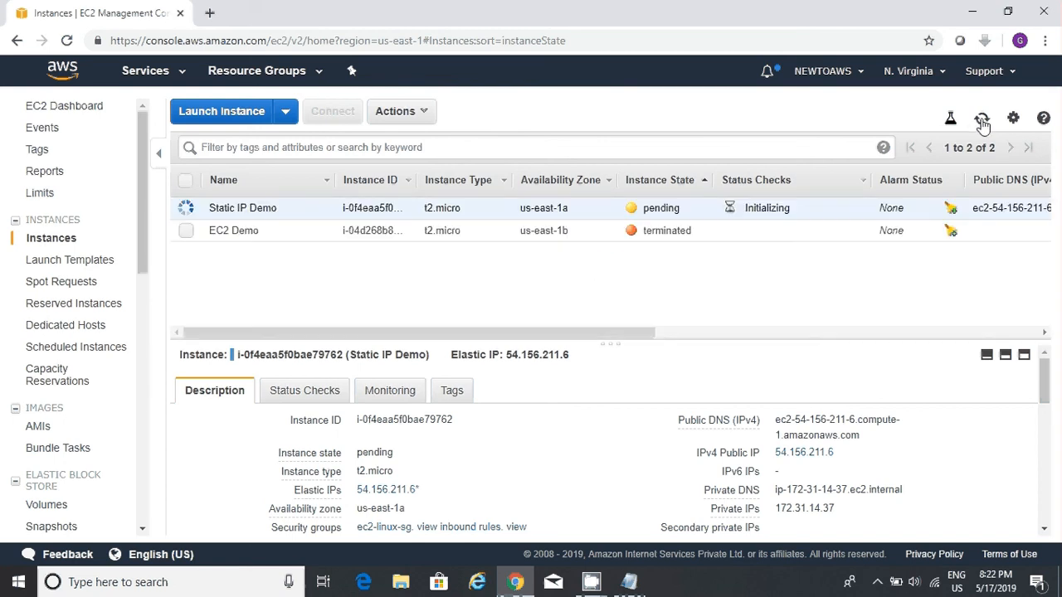
click(982, 123)
click(982, 123)
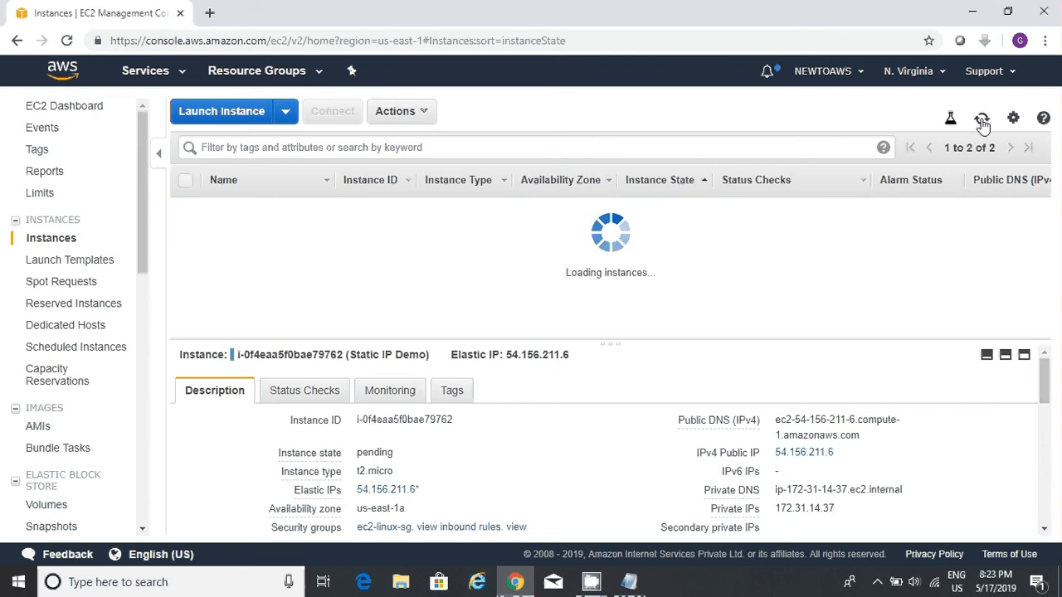
click(982, 122)
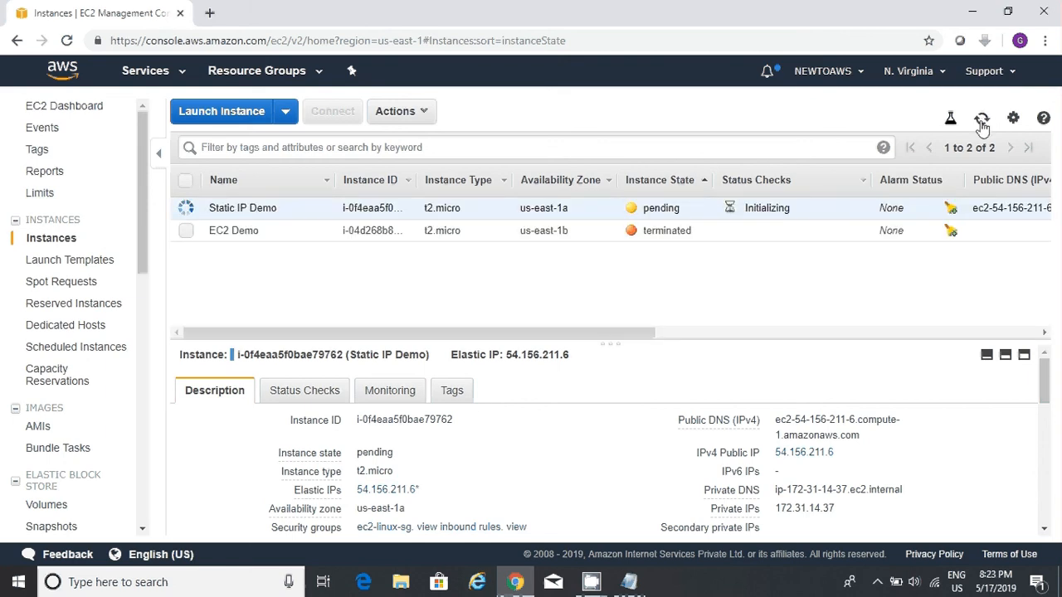
click(982, 123)
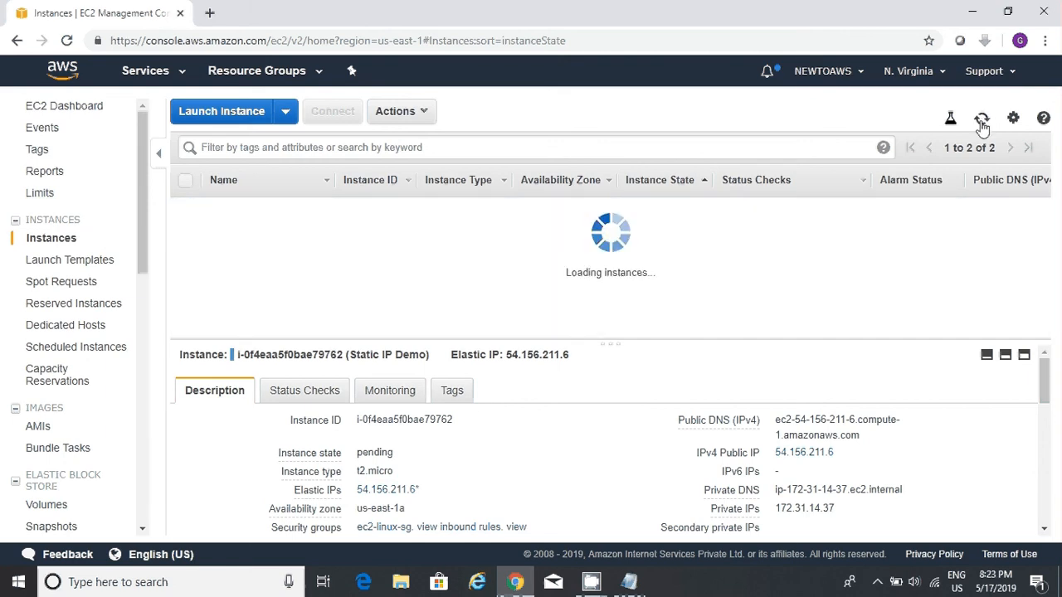
click(982, 123)
click(982, 122)
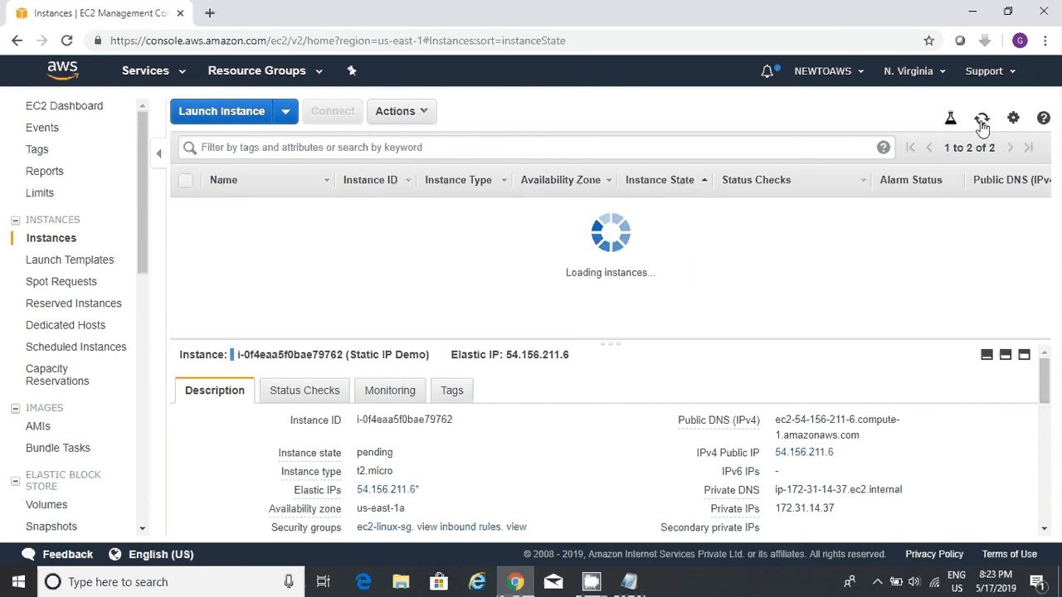
click(982, 123)
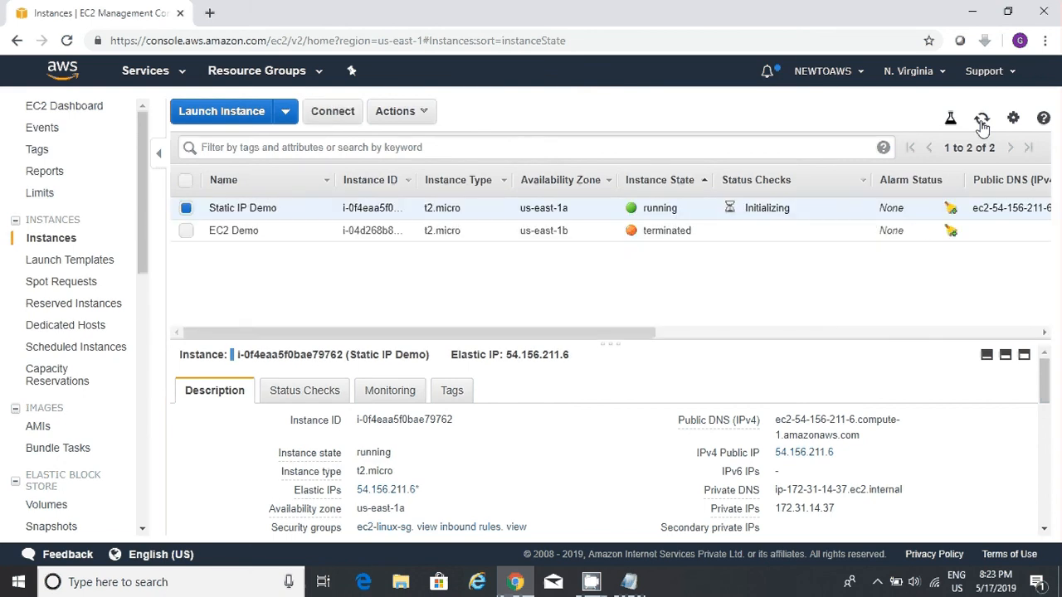
click(982, 123)
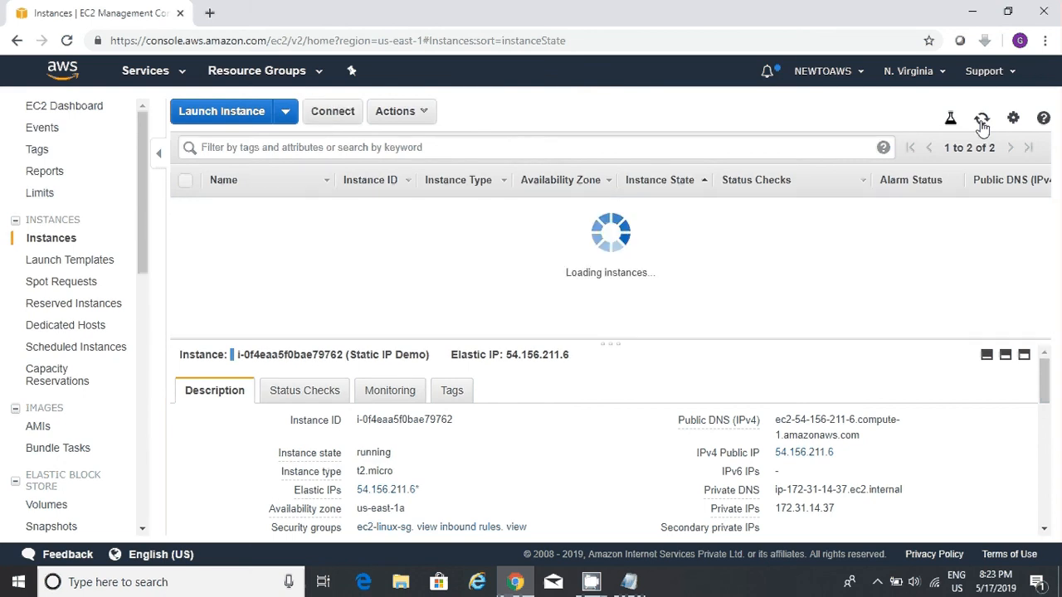
Copy the restarted instance's IPv4 public IP 54.156.211.6 and load it in a new Chrome tab.
click(844, 455)
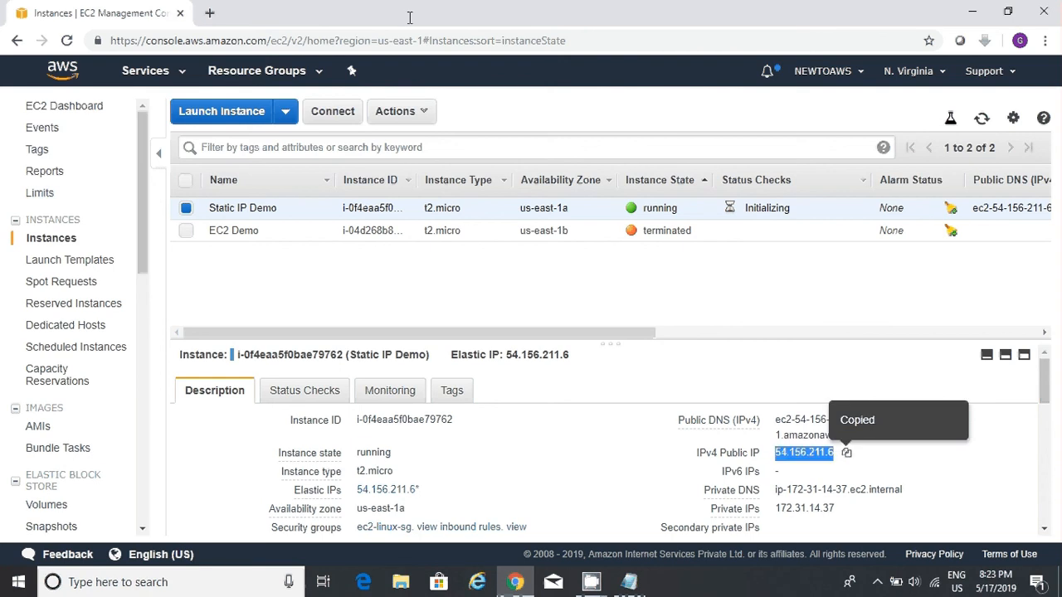
click(210, 14)
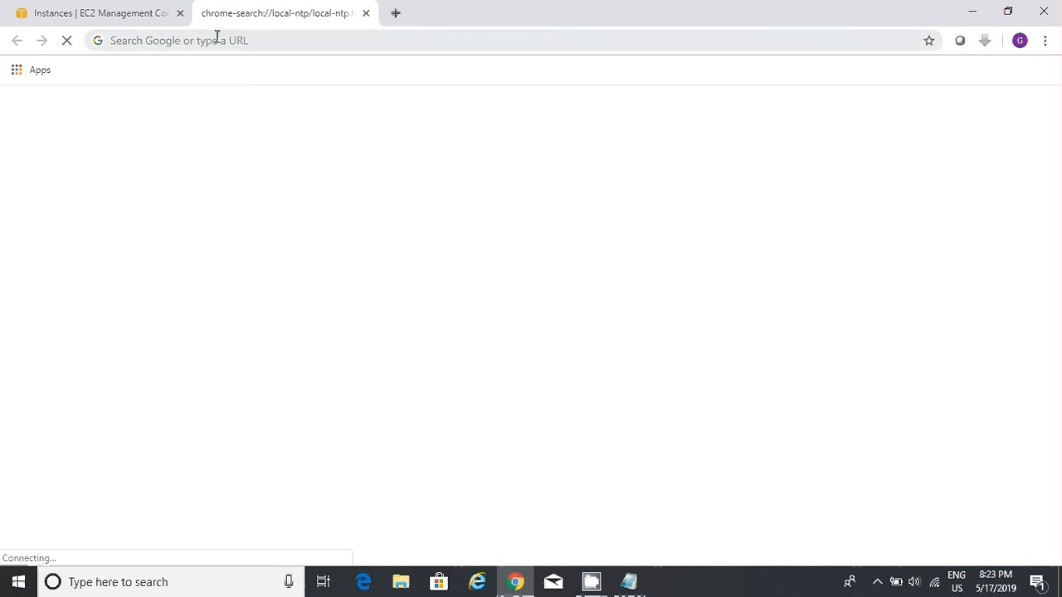
click(216, 36)
key(ctrl+v)
key(Return)
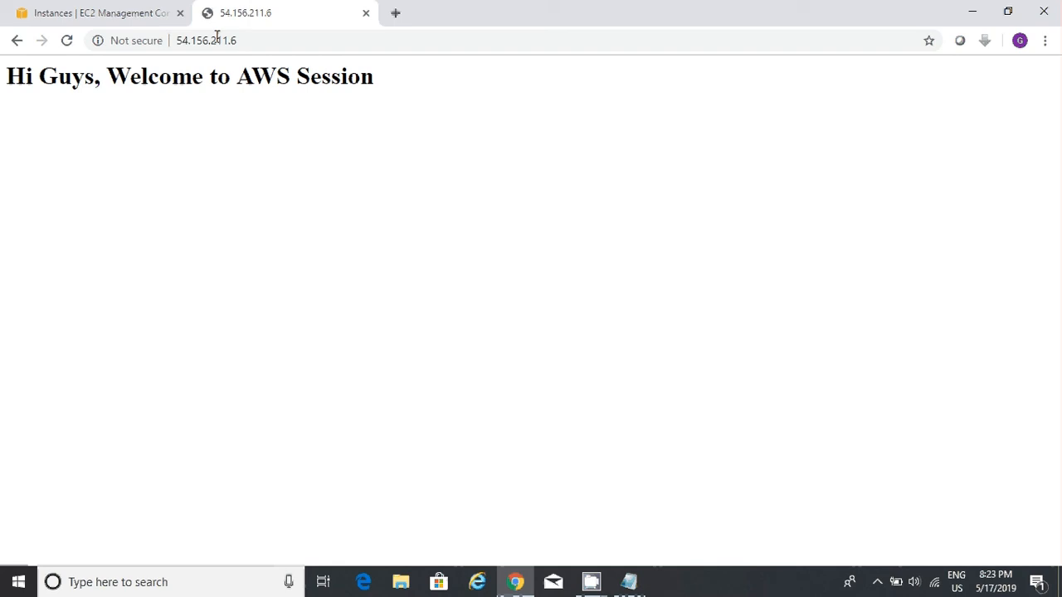
Copy the Static IP Demo instance's IPv4 public IP 54.156.211.6 from the EC2 console into Notepad's fifth line.
click(130, 14)
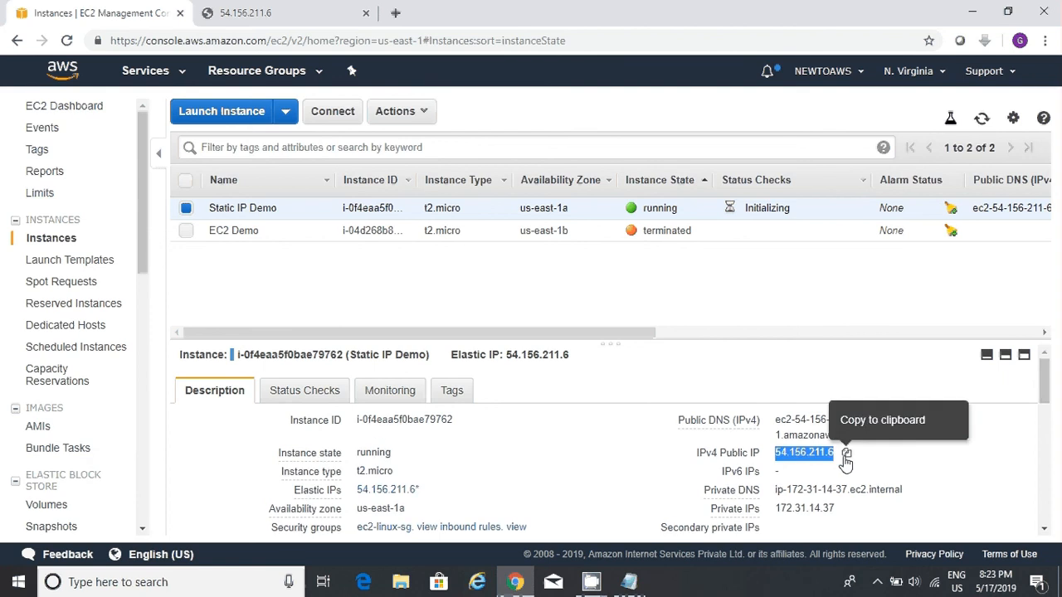
click(846, 455)
key(alt+Tab)
key(ctrl+v)
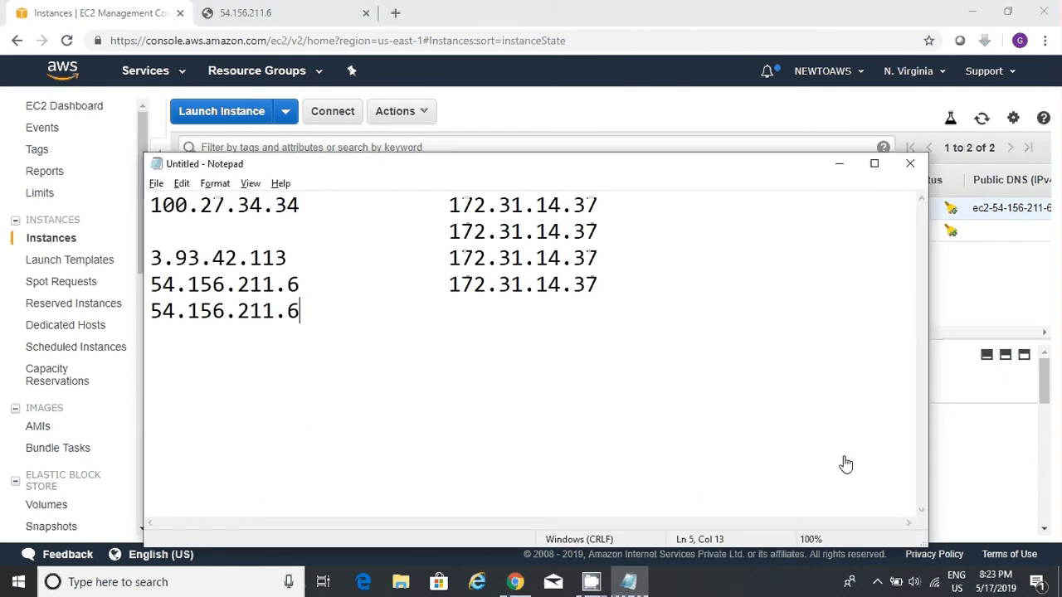
Copy the Static IP Demo instance's private IP 172.31.14.37 from the EC2 console into the second column of Notepad's fifth line.
key(Tab)
key(Tab)
key(alt+Tab)
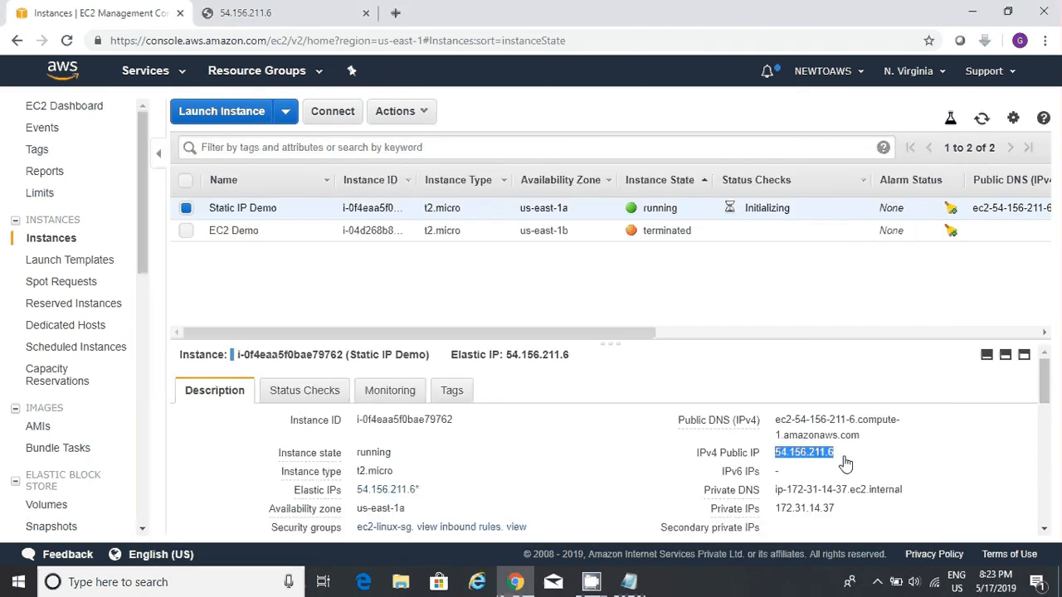
click(848, 508)
key(alt+Tab)
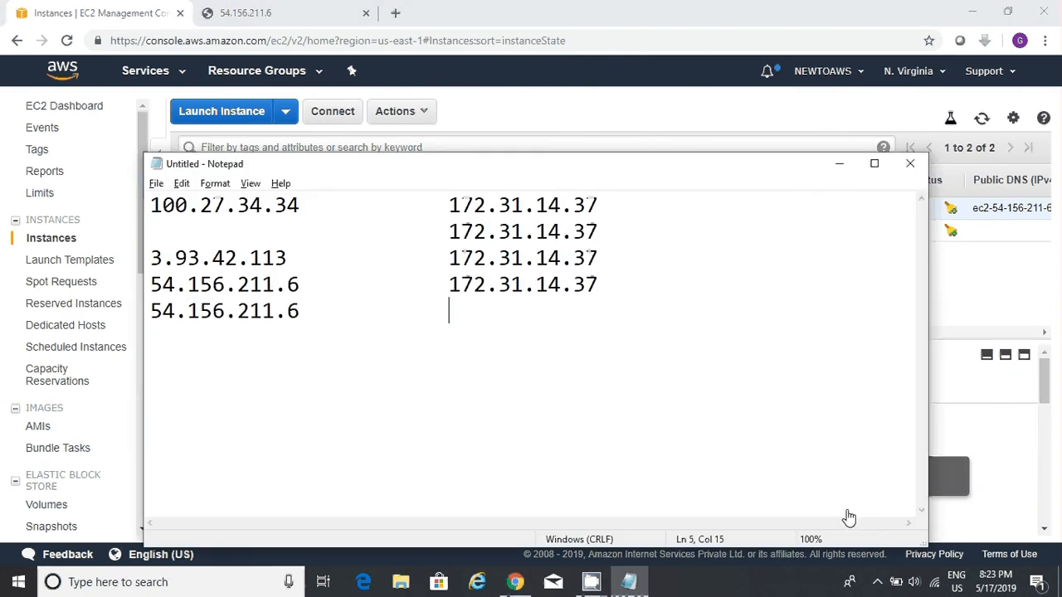
key(ctrl+v)
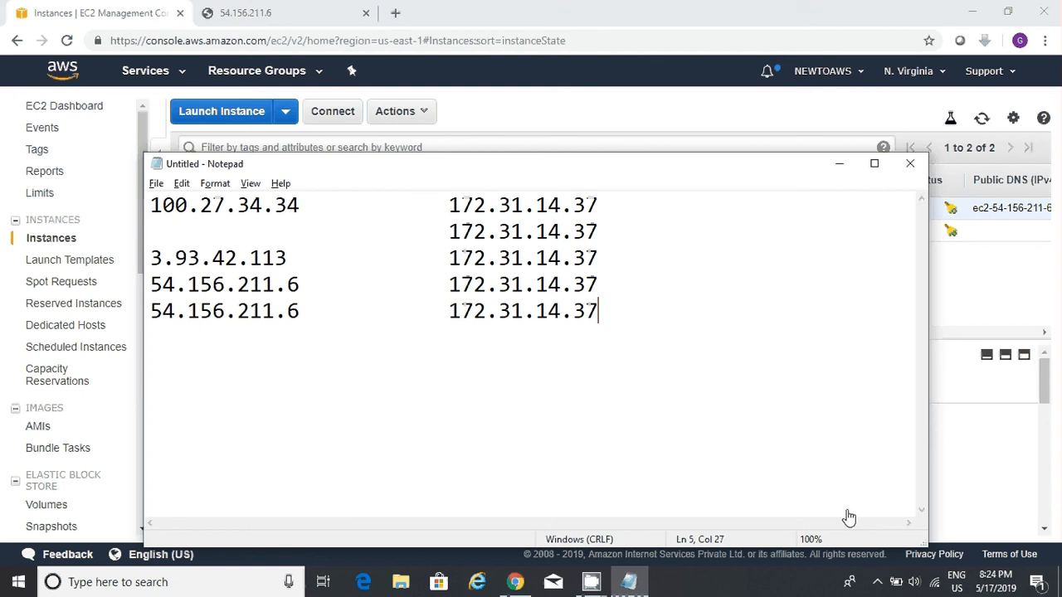
Back in the EC2 console, review the dashboard's resources and open the termination dialog for the Static IP Demo instance.
click(966, 286)
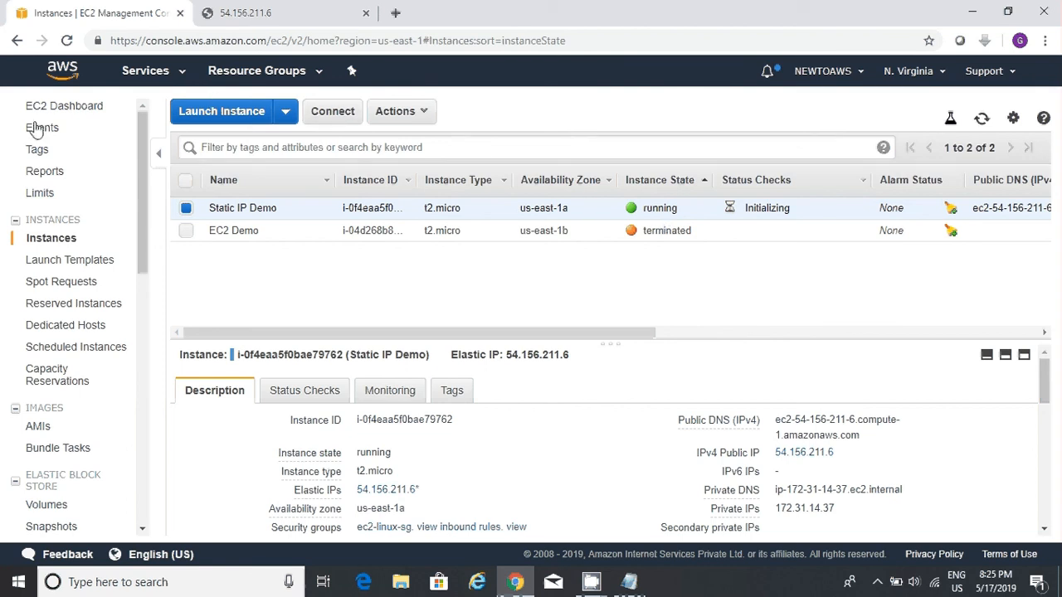
click(64, 112)
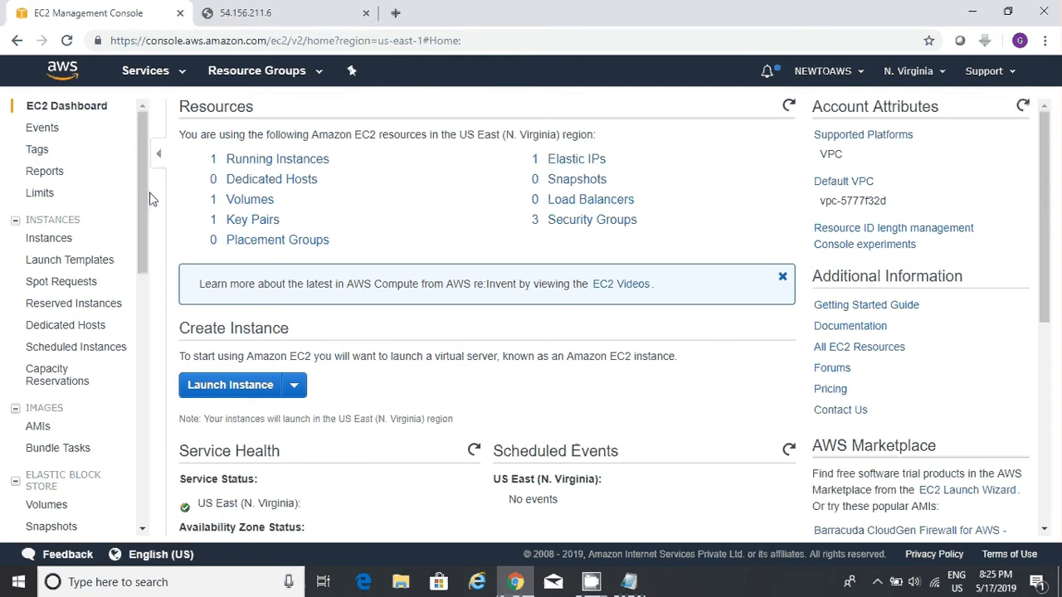
click(54, 241)
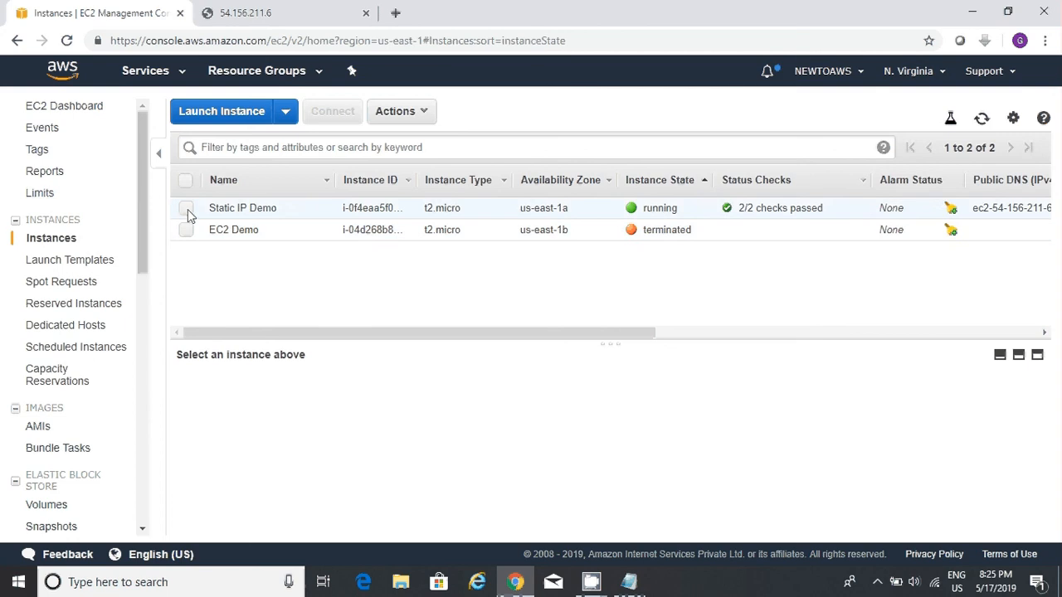
click(186, 208)
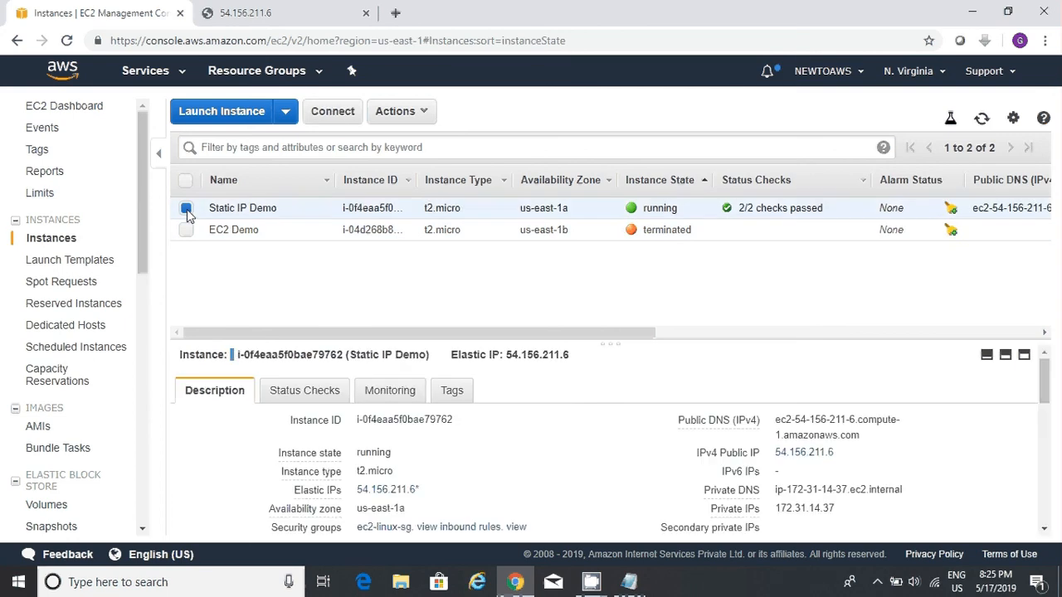
click(397, 111)
mouse_move(440, 218)
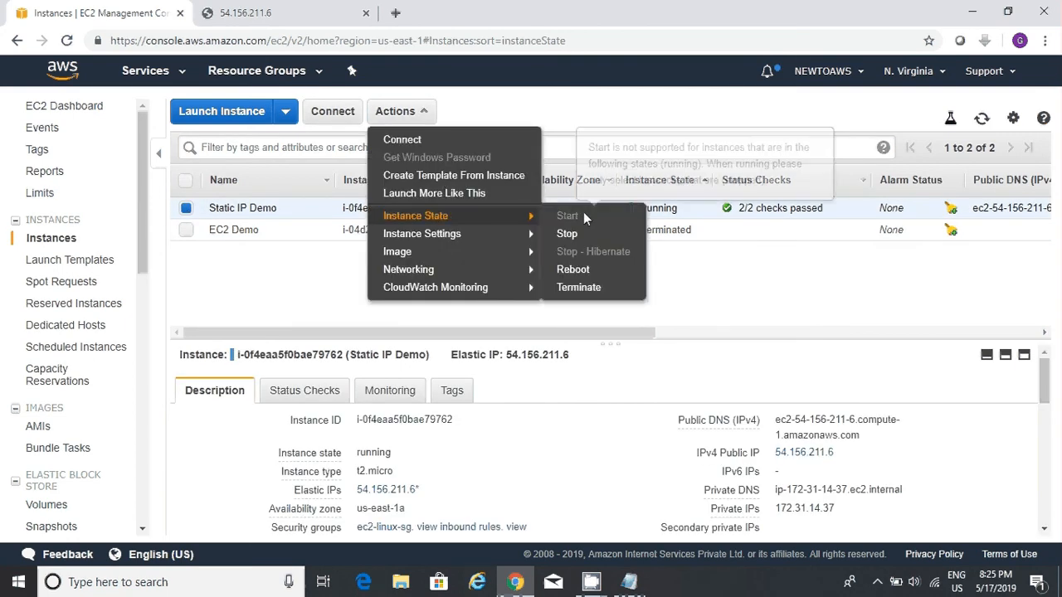
click(579, 288)
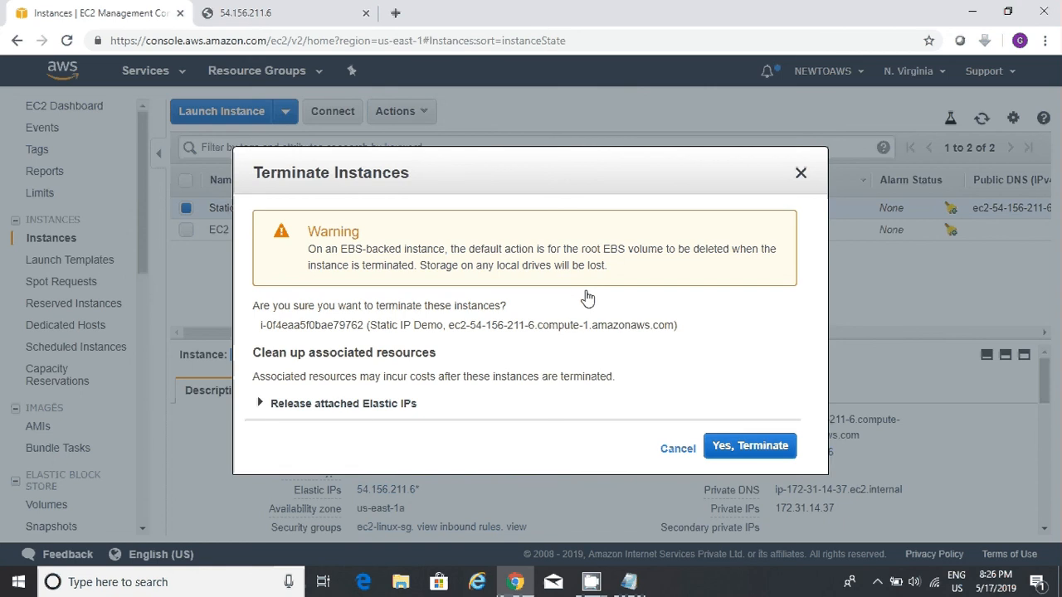
Choose to release the attached Elastic IP 54.156.211.6 and confirm terminating the Static IP Demo instance.
click(262, 404)
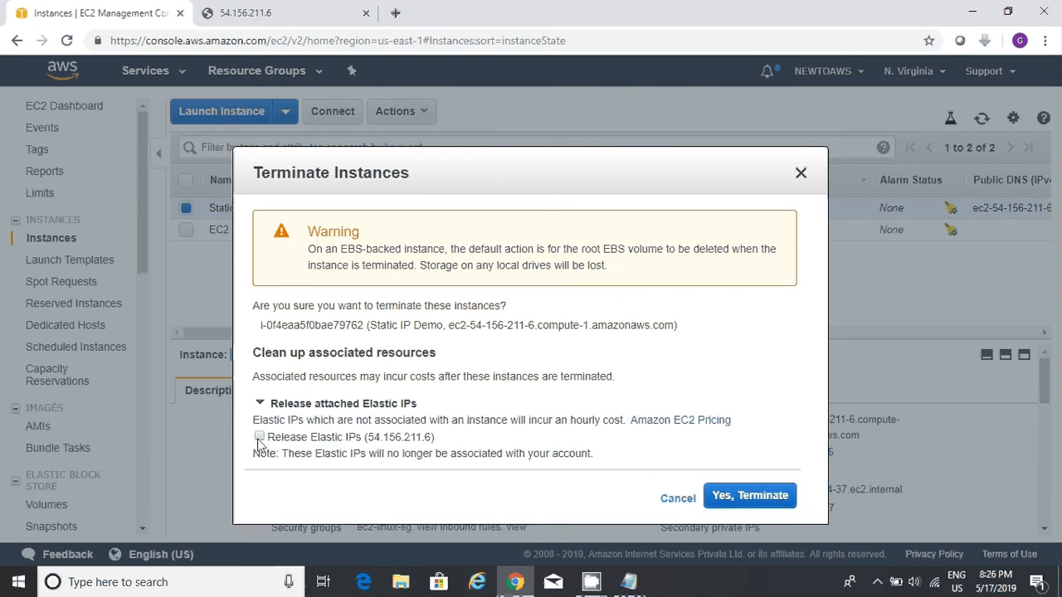
click(260, 437)
click(260, 404)
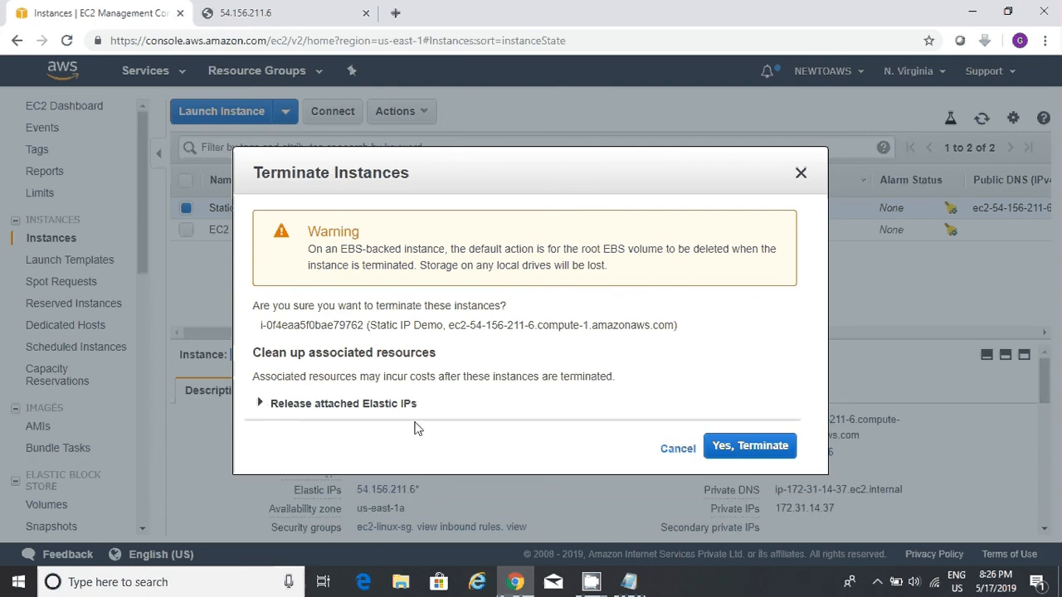
click(260, 404)
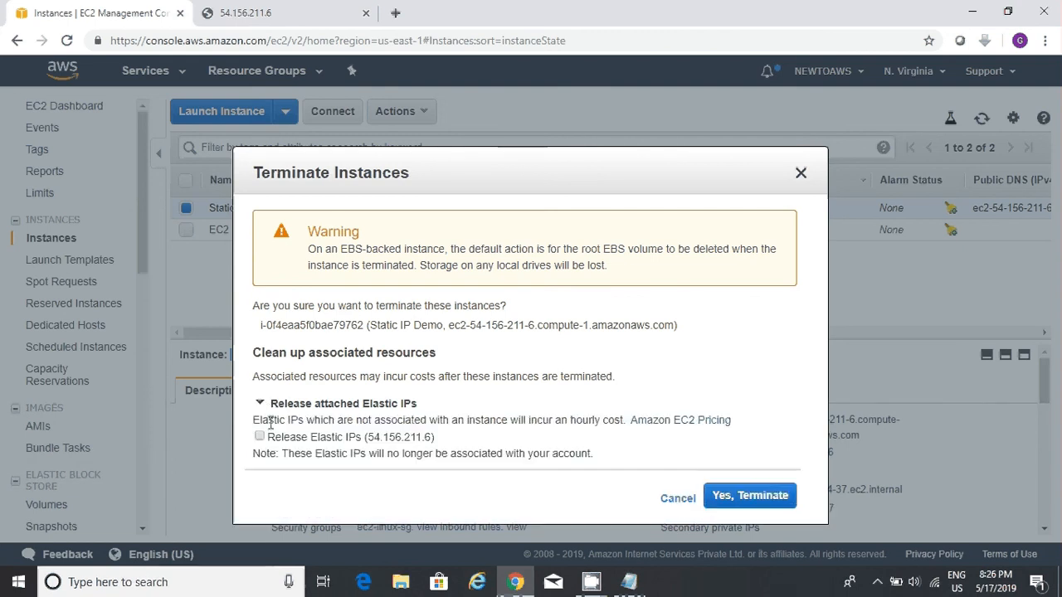
click(259, 436)
click(776, 498)
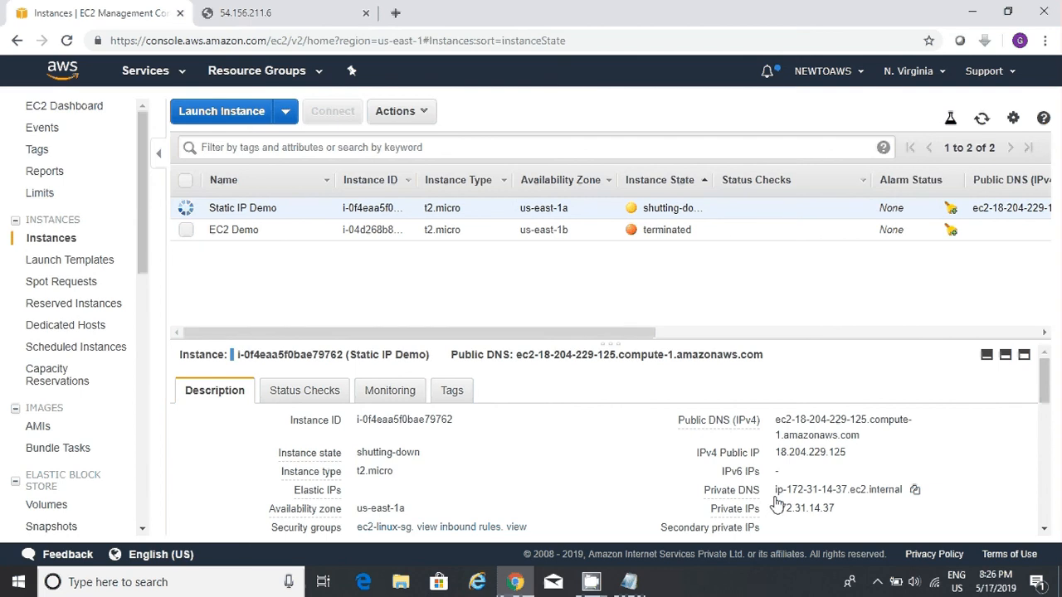
Refresh the instance list, then check the Elastic IPs list and the EC2 dashboard for remaining resources.
click(982, 120)
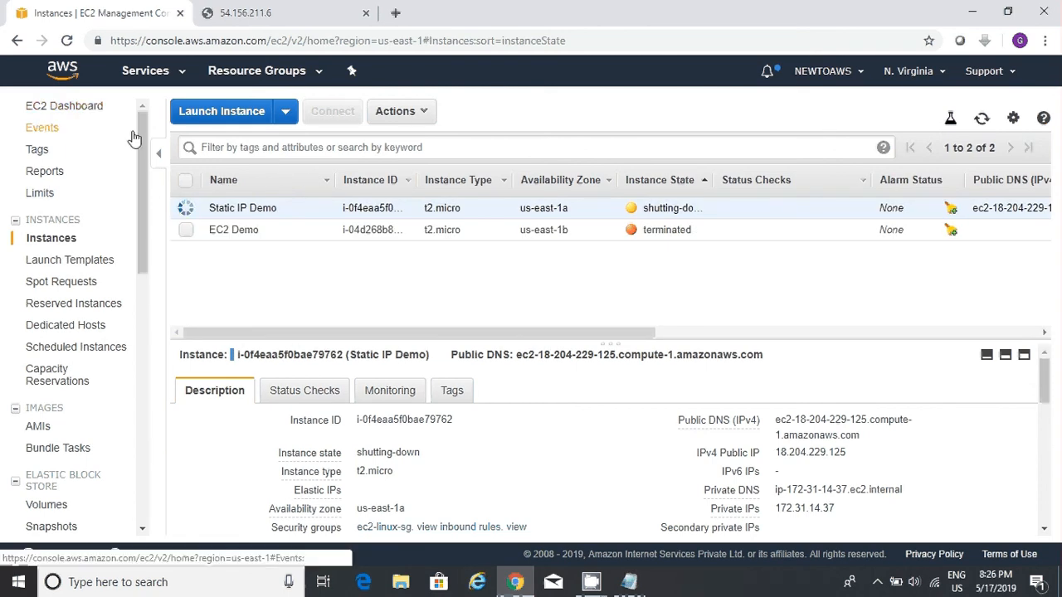
click(52, 111)
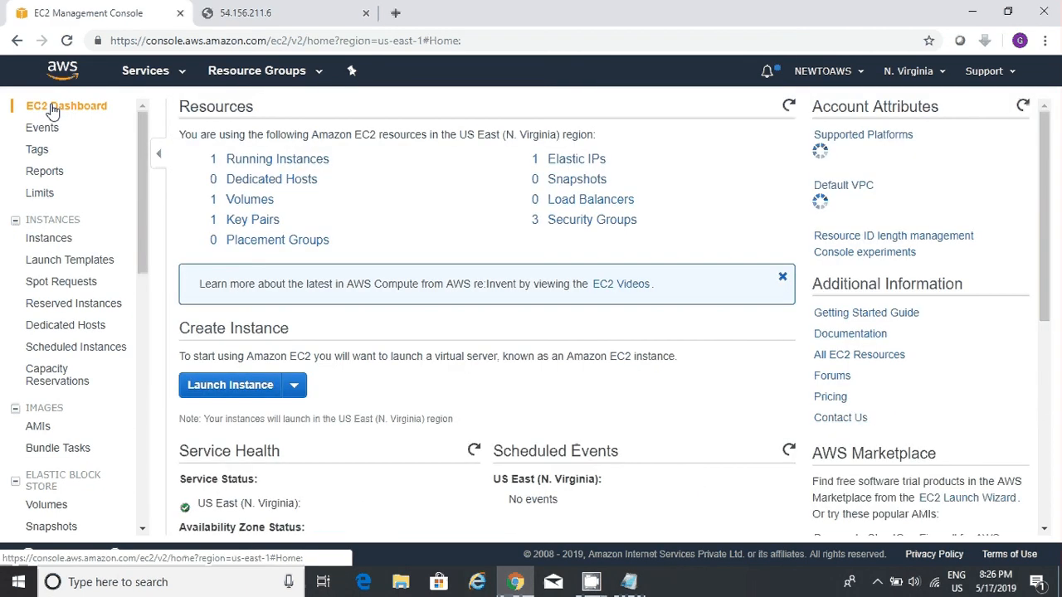
click(589, 168)
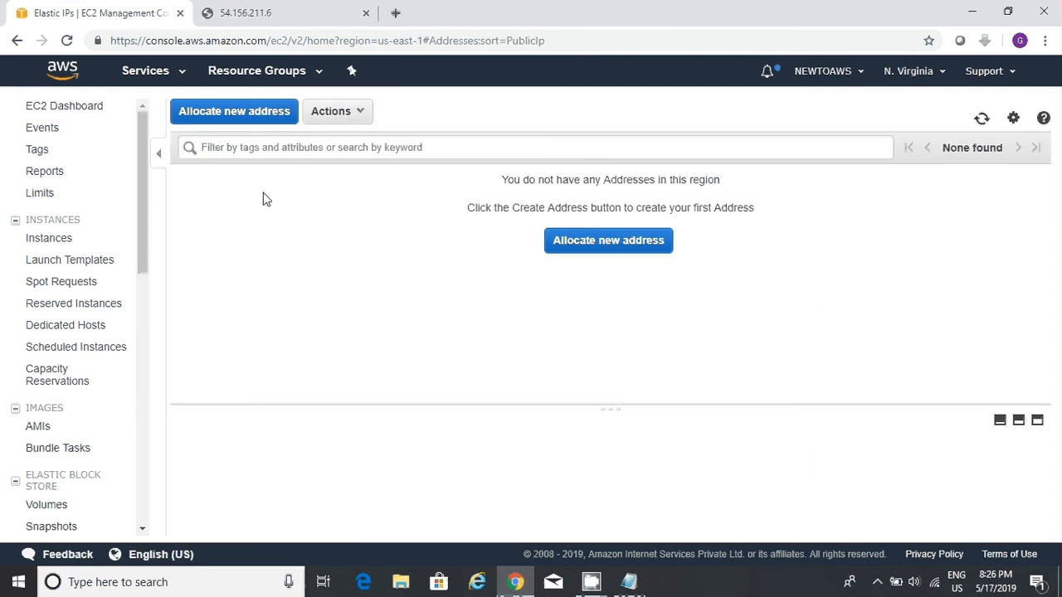
click(329, 126)
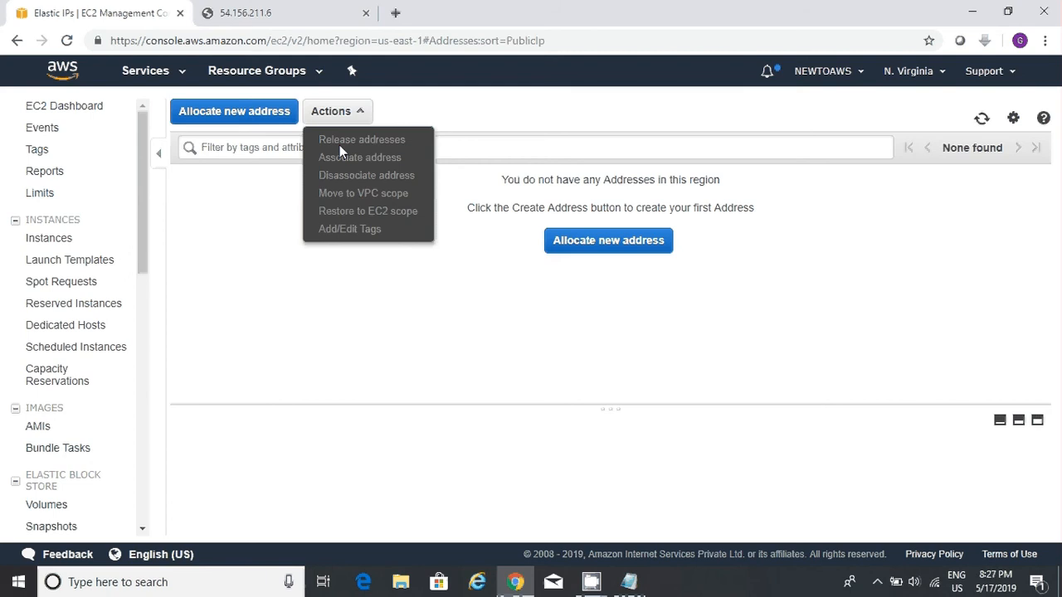
click(73, 118)
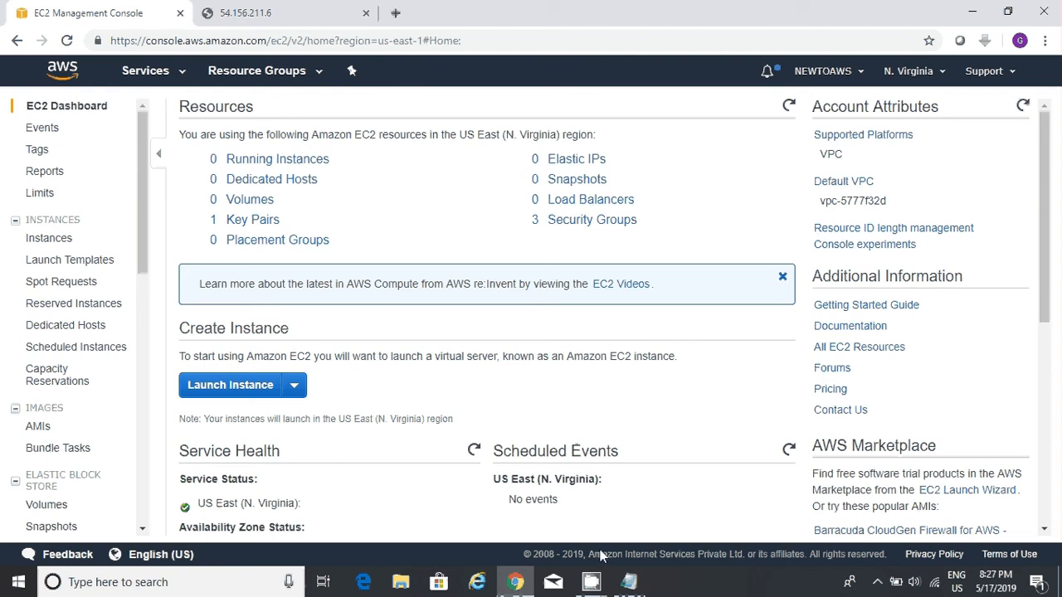
click(591, 581)
click(534, 519)
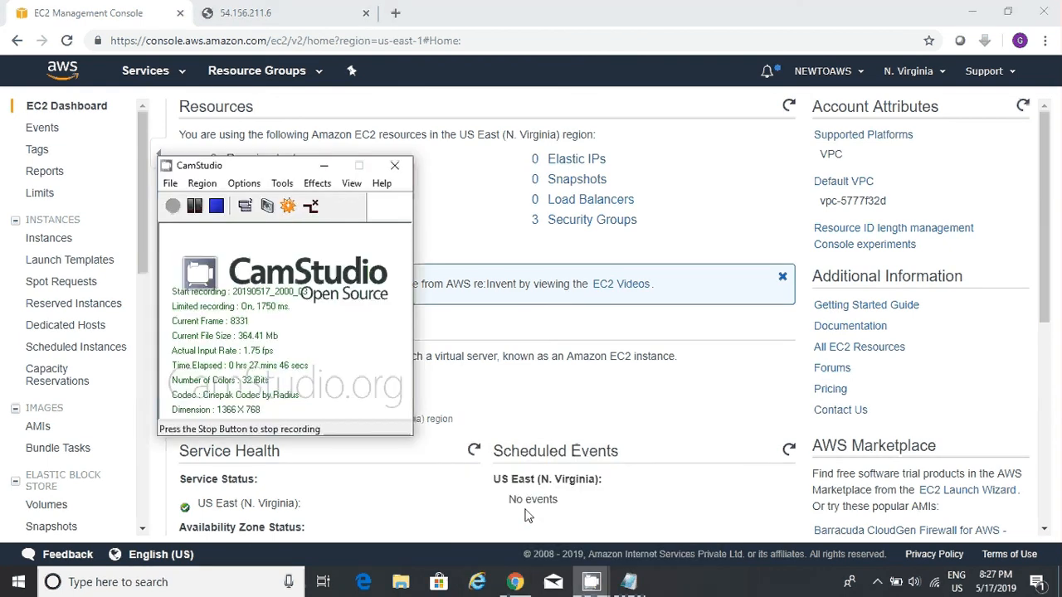